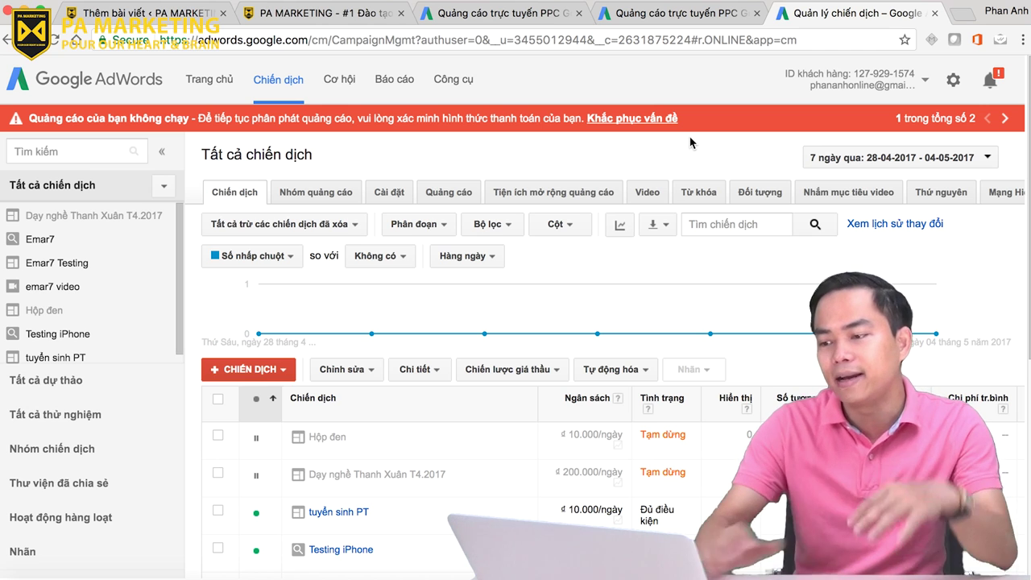
Enlarge the browser display of the all-campaigns page by one zoom level.
mouse_move(568, 300)
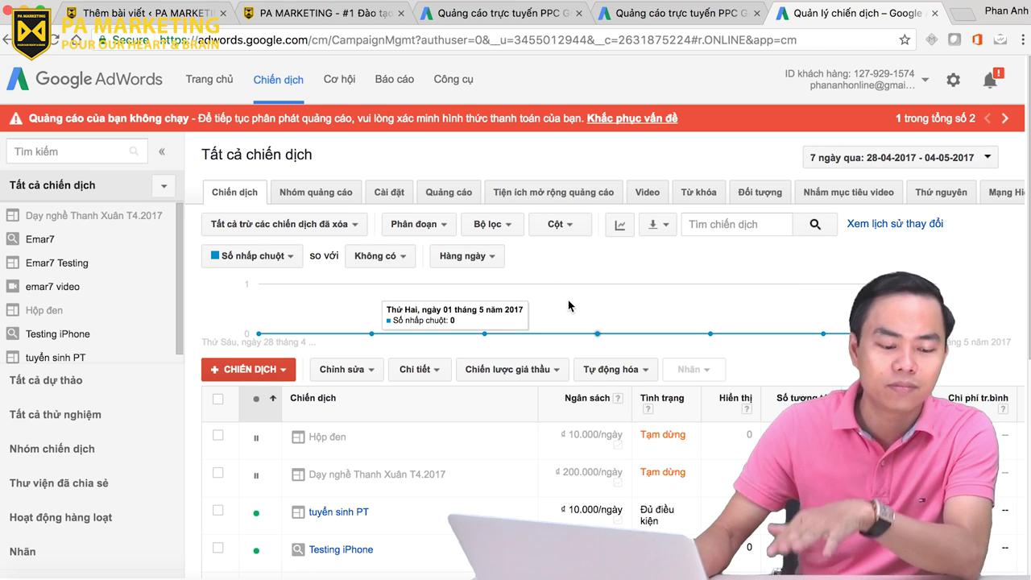
scroll(568, 299, "down", 1)
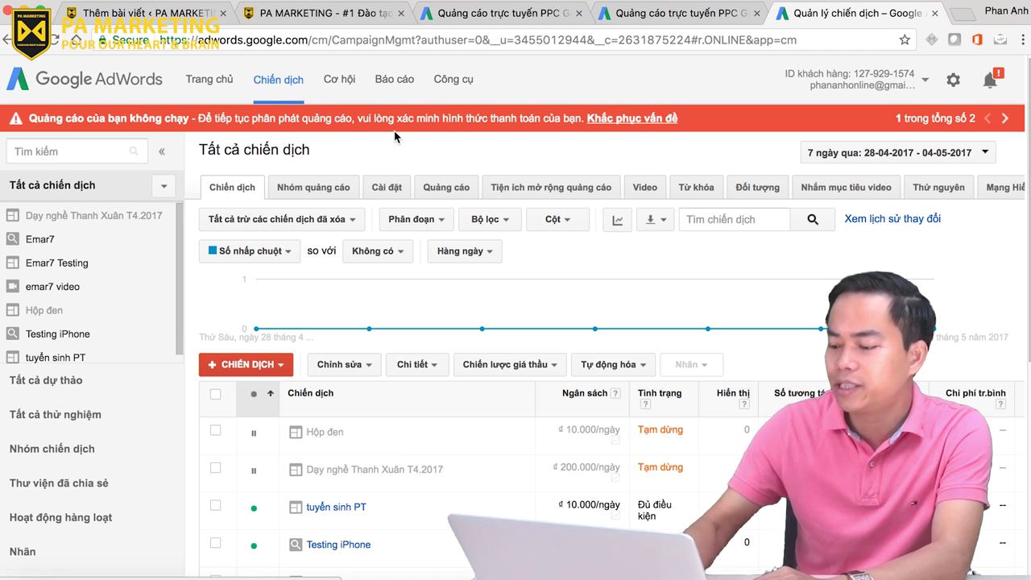
key("ctrl+plus")
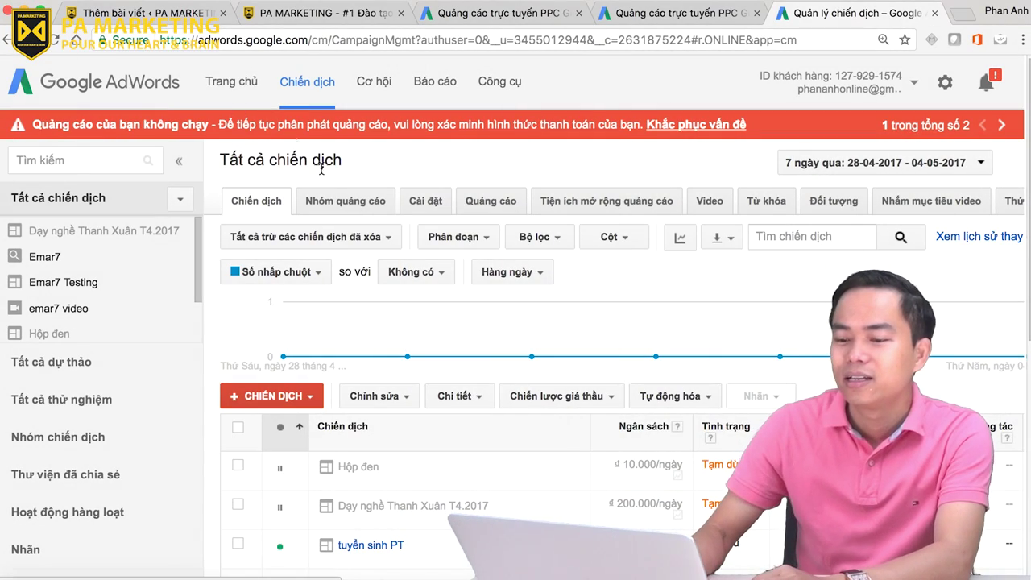
Open the account home page (Trang chủ) and examine its performance summary, keyword, campaign and ad group modules, and the start-page option.
left_click(221, 90)
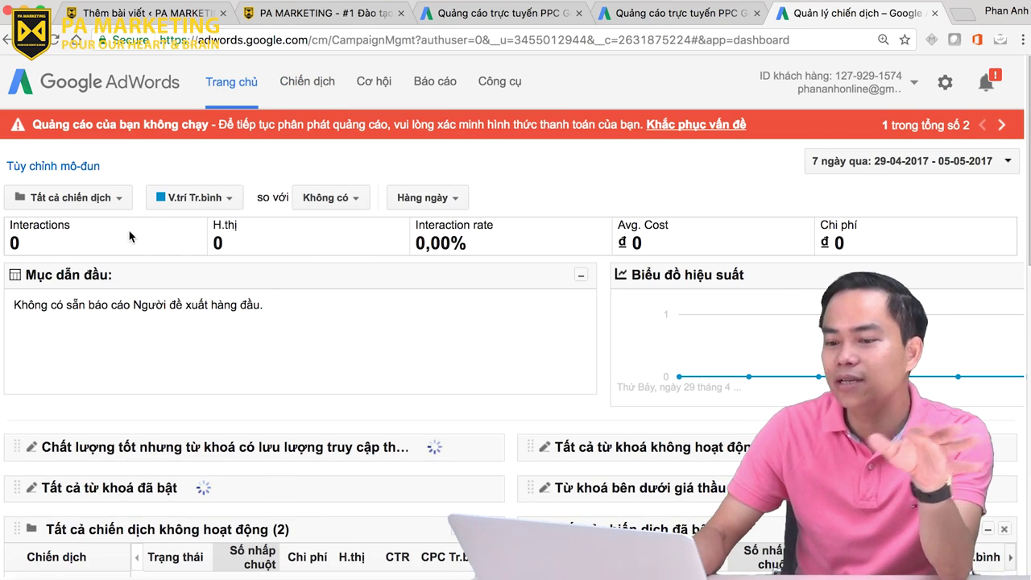
scroll(261, 283, "down", 10)
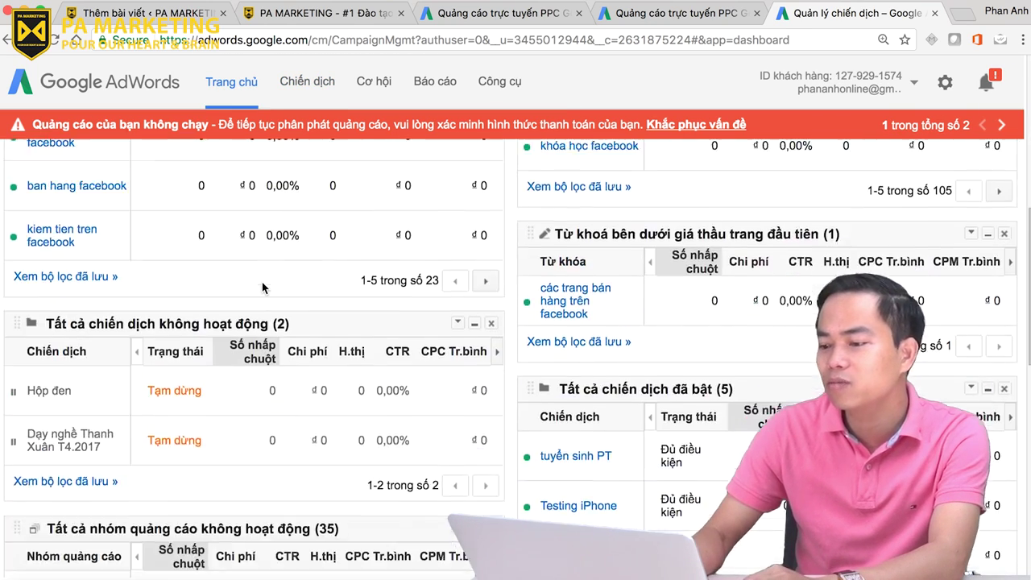
scroll(263, 287, "down", 4)
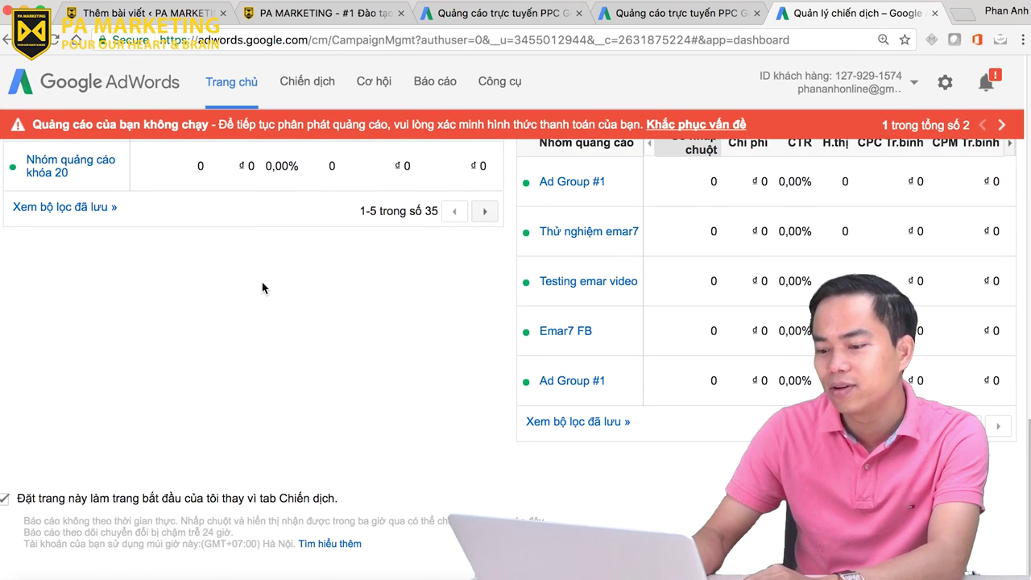
scroll(213, 364, "up", 1)
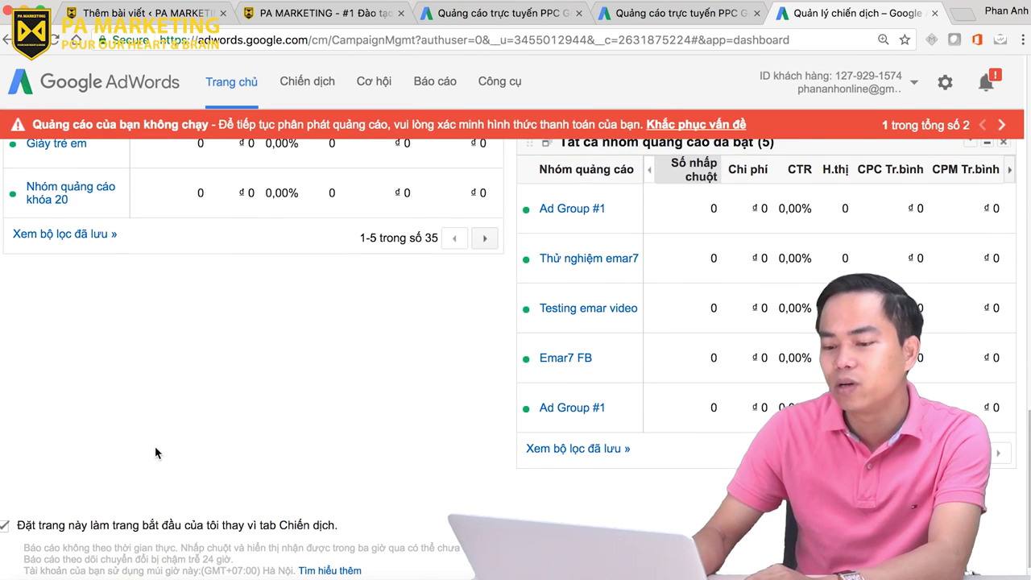
left_click_drag(23, 532, 343, 524)
scroll(402, 470, "up", 15)
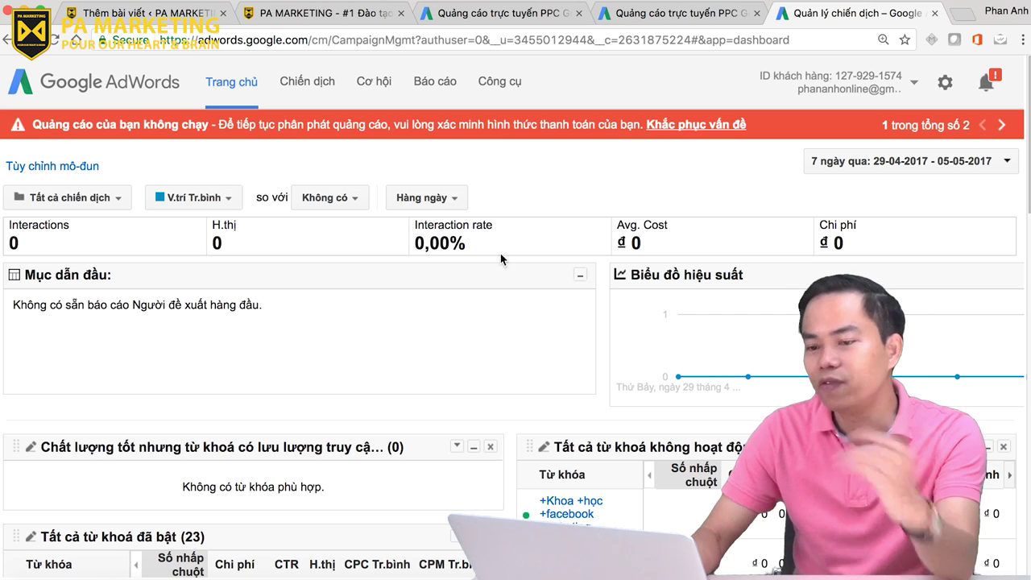
scroll(525, 288, "down", 1)
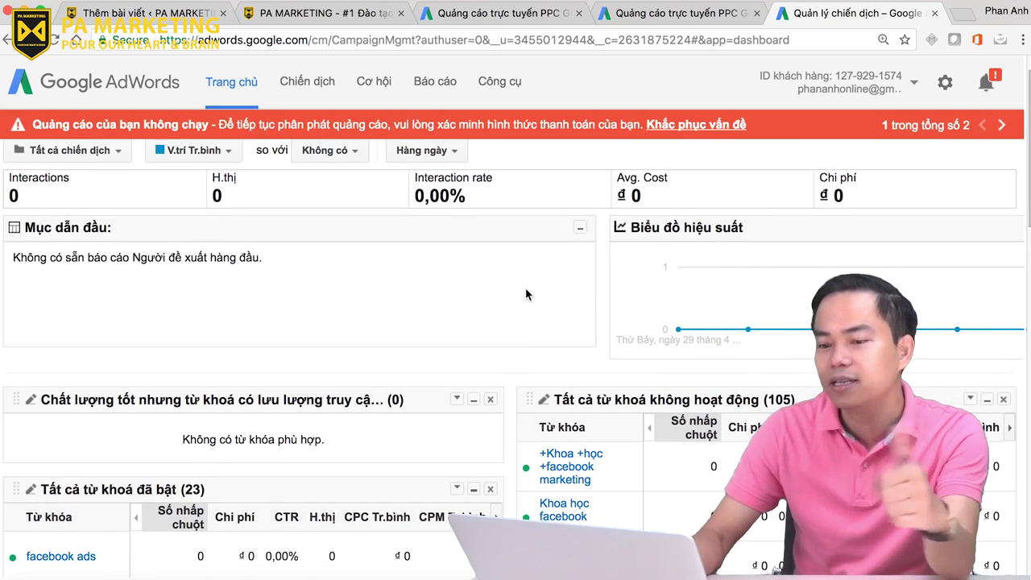
scroll(525, 288, "up", 1)
scroll(258, 274, "down", 10)
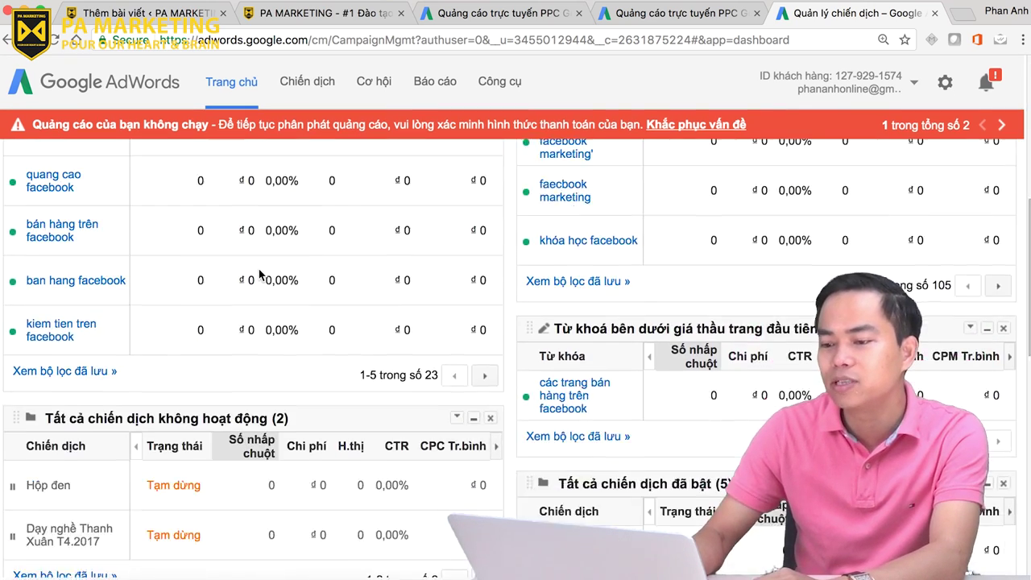
scroll(258, 274, "up", 10)
scroll(258, 274, "down", 1)
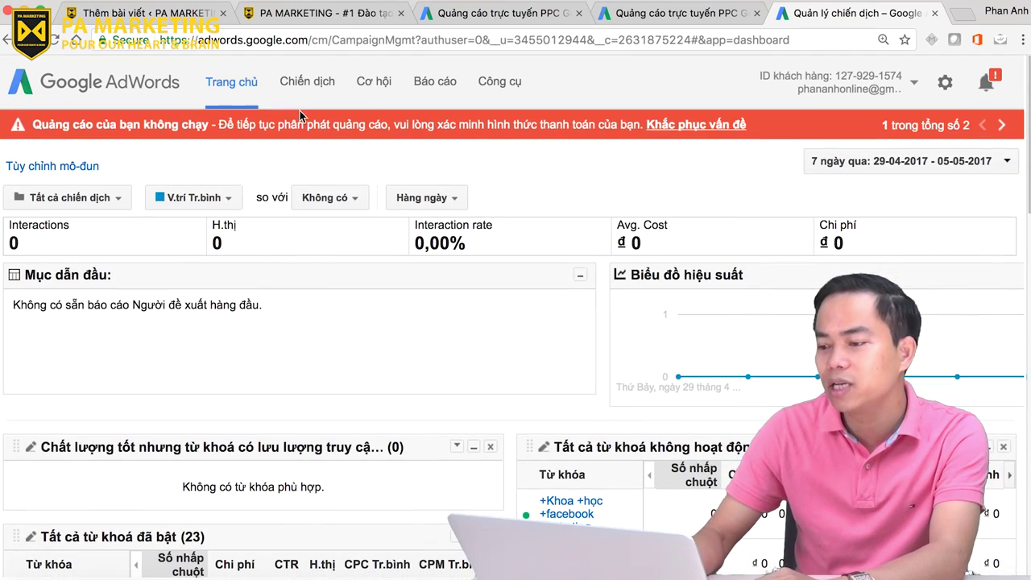
Return to the campaigns page (Chiến dịch) and examine the full range of section categories available for all campaigns.
left_click(307, 81)
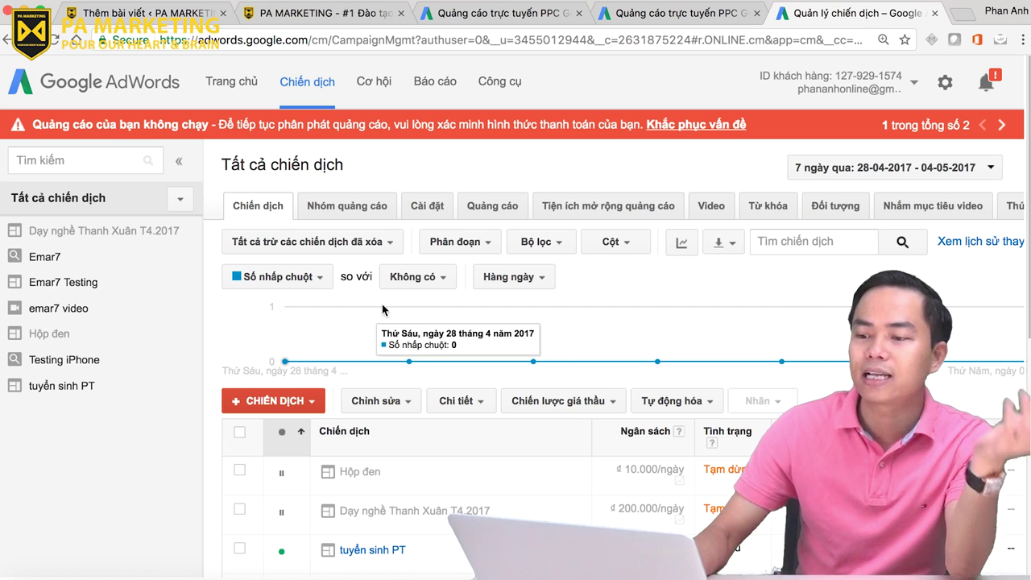
mouse_move(405, 306)
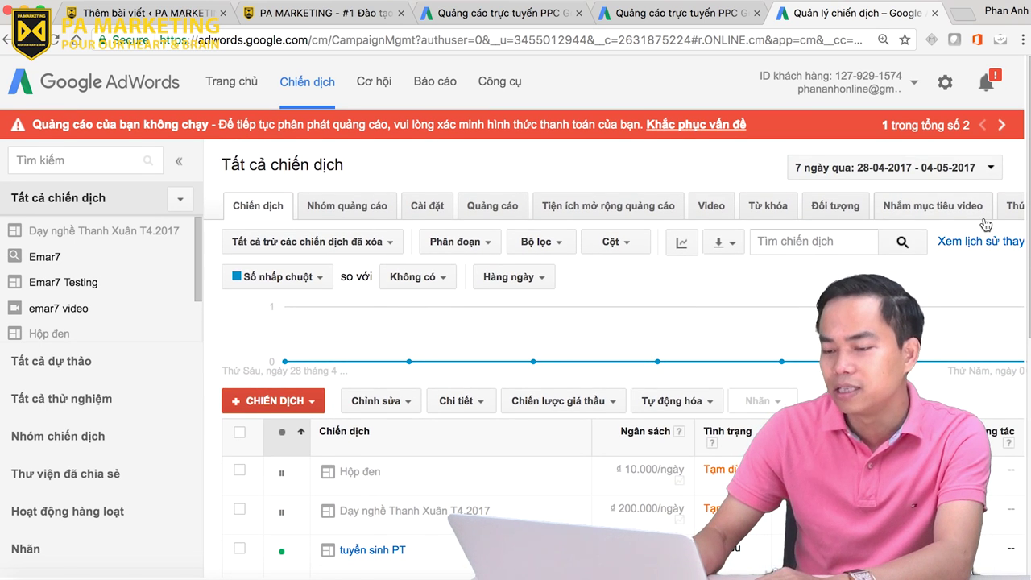
scroll(866, 248, "right", 2)
scroll(867, 249, "left", 2)
scroll(868, 252, "right", 1)
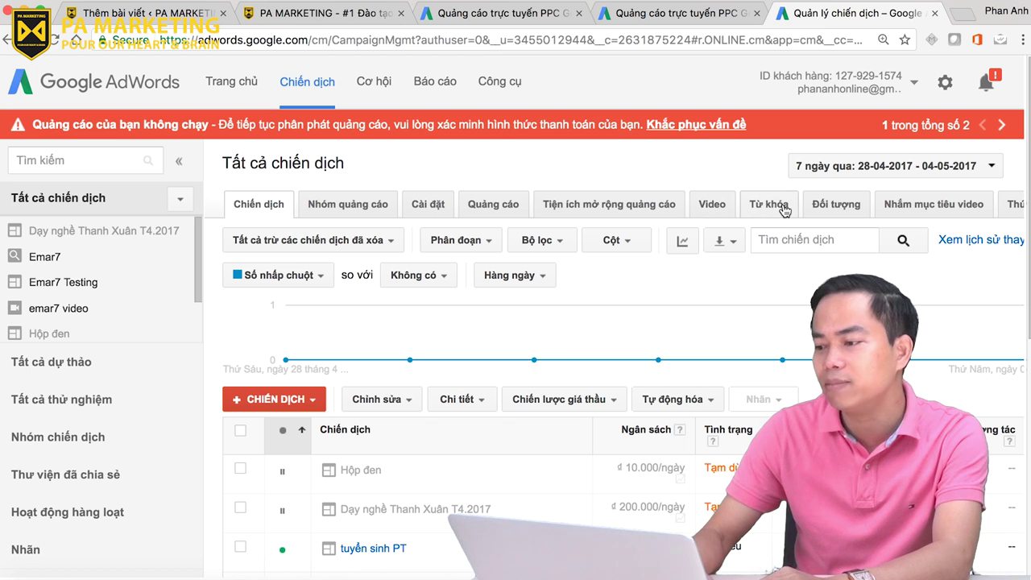
scroll(781, 211, "right", 5)
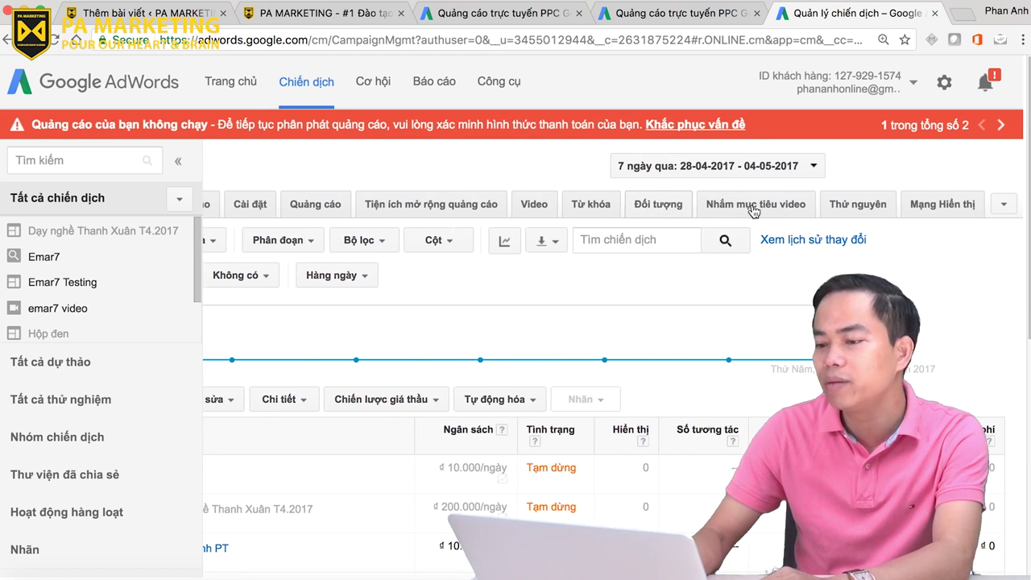
scroll(753, 206, "left", 5)
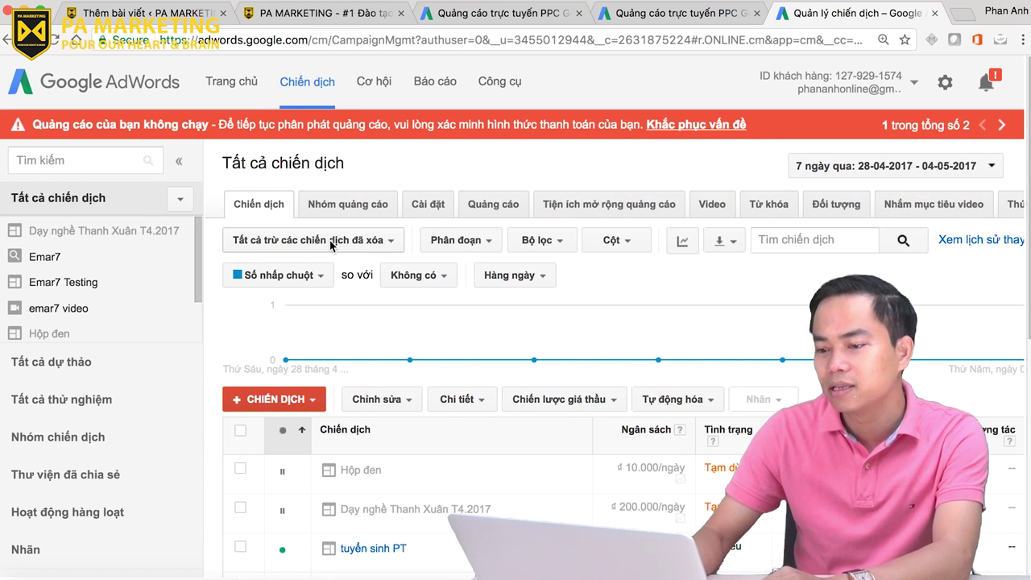
Examine the campaign table's choices for status display, segmentation (Phân đoạn), filters (Bộ lọc) and columns (Cột) without applying any.
left_click(389, 239)
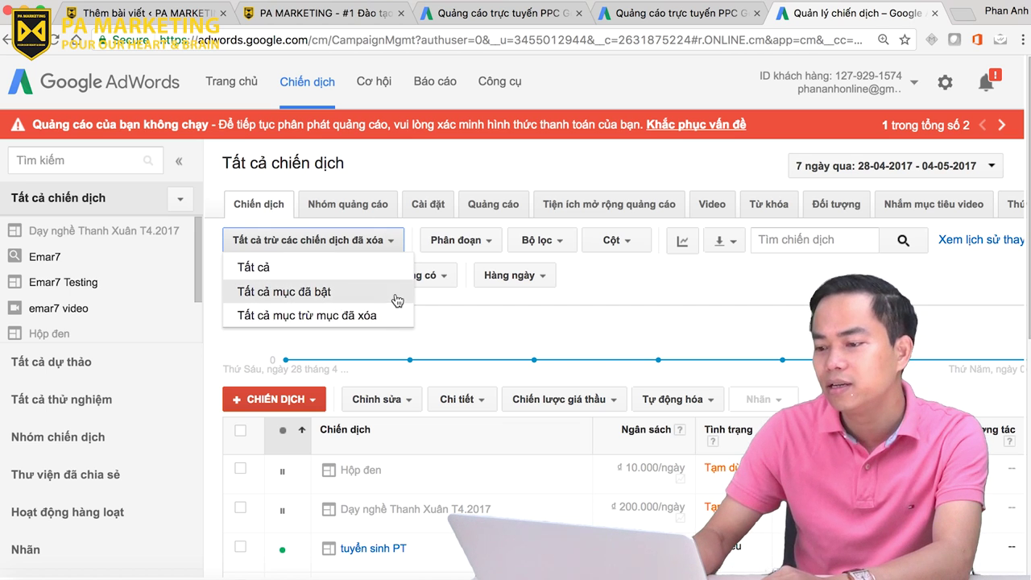
left_click(490, 240)
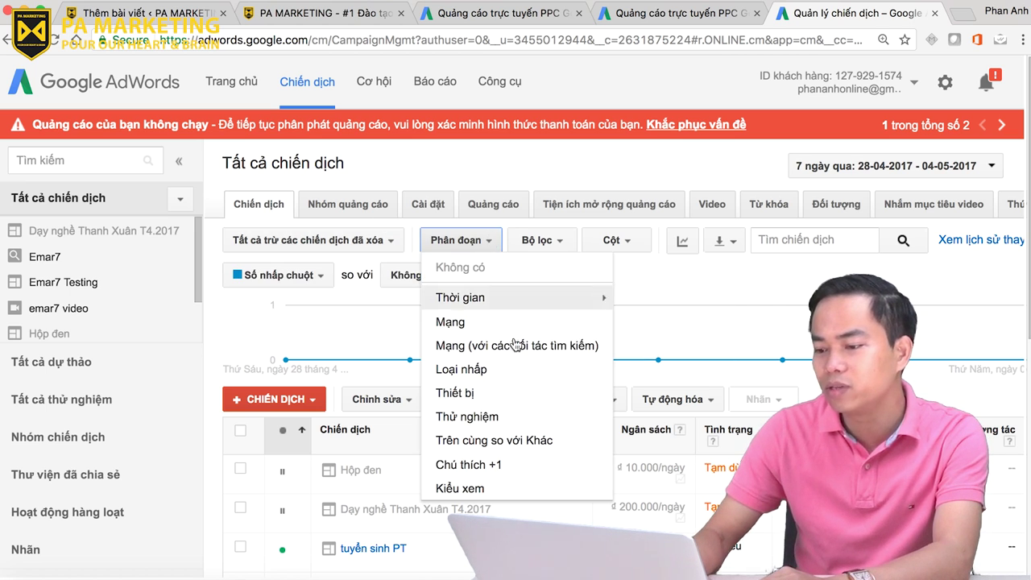
scroll(515, 364, "down", 2)
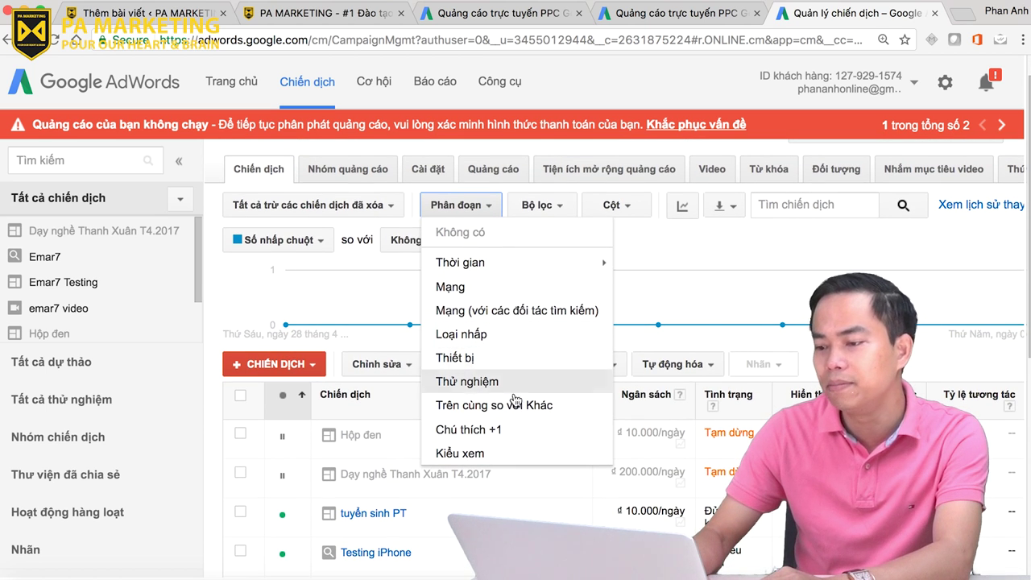
left_click(554, 209)
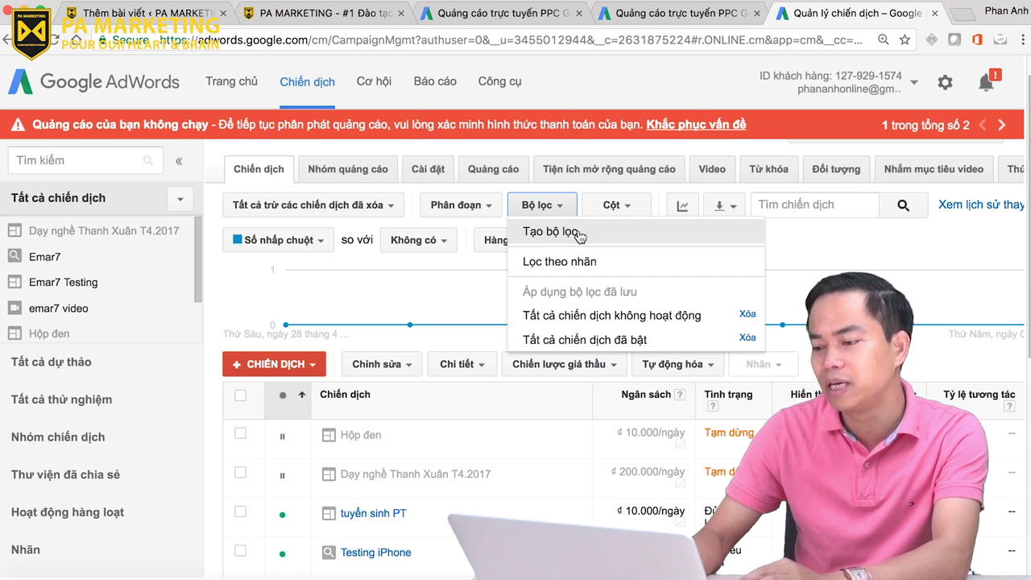
scroll(597, 323, "down", 1)
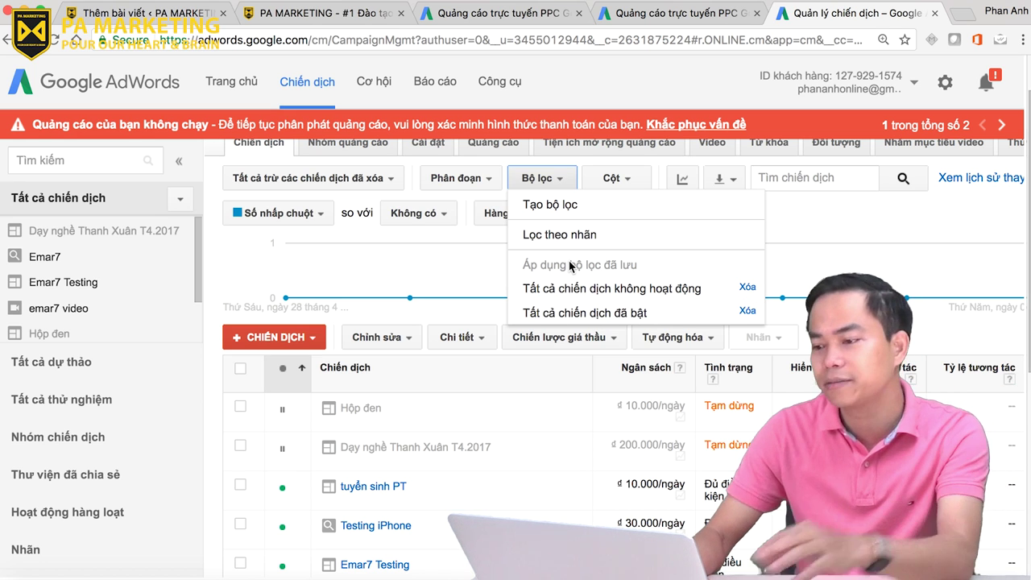
left_click(616, 183)
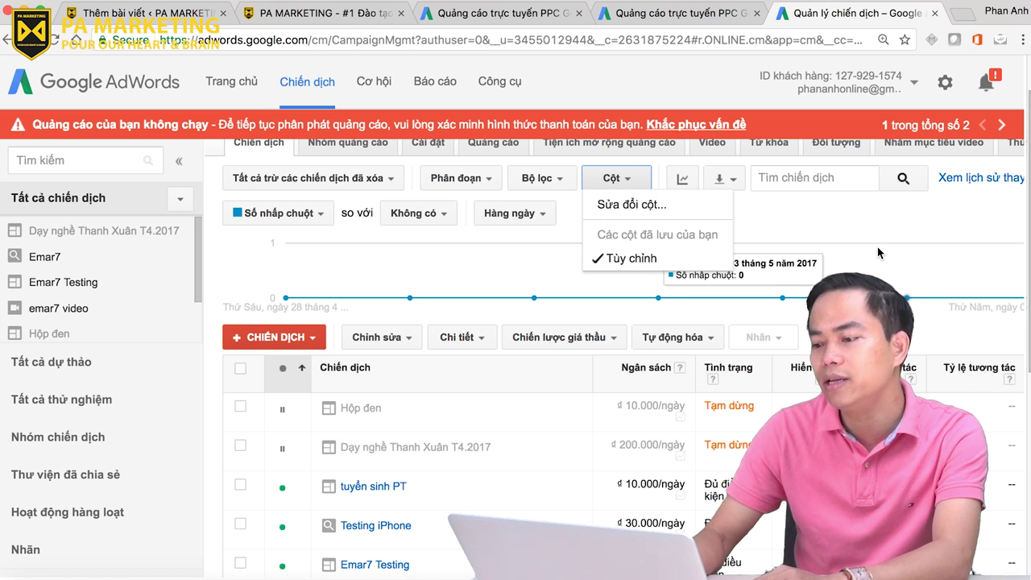
left_click(938, 245)
Examine the campaign table's budget, status, impression, interaction and cost columns across its full width.
scroll(938, 244, "right", 3)
scroll(937, 244, "down", 2)
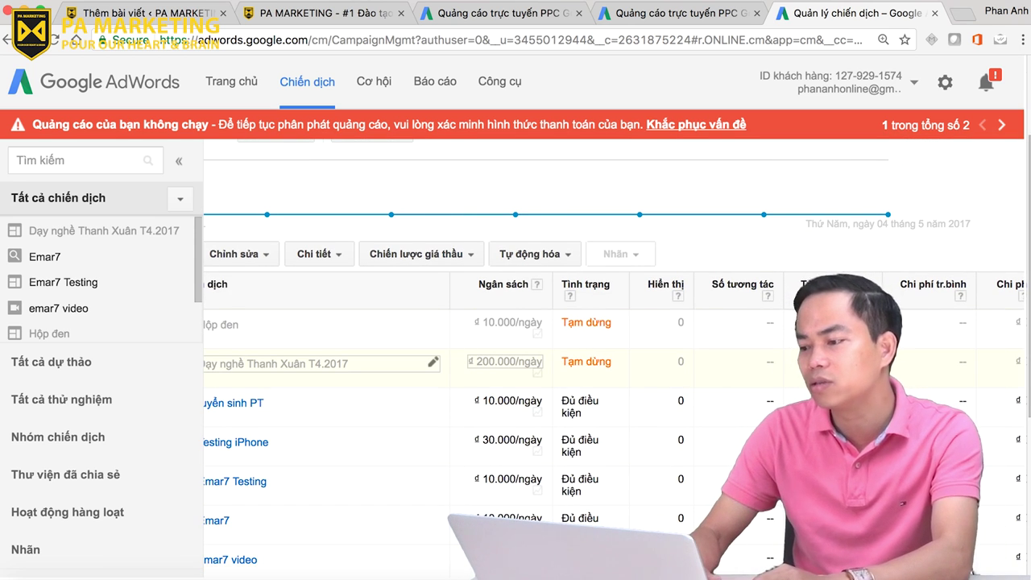
scroll(884, 360, "up", 2)
scroll(729, 385, "left", 3)
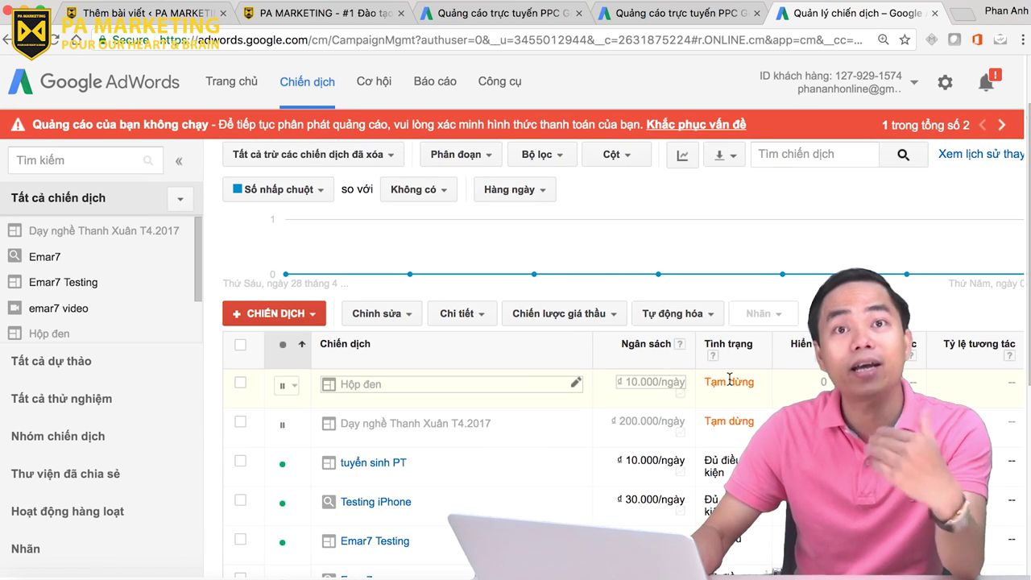
scroll(729, 385, "up", 2)
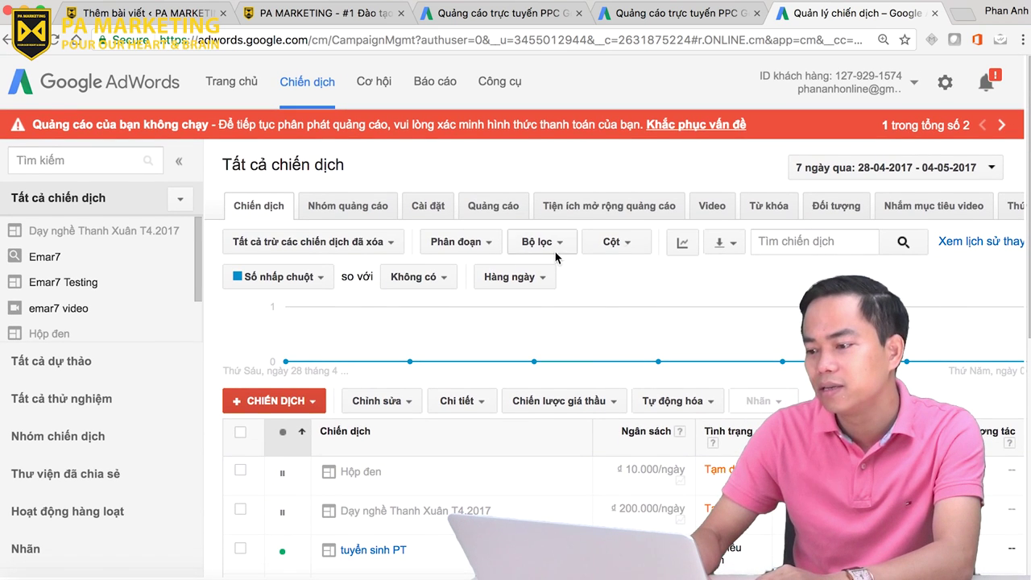
View the report download options and the metric categories offered for the performance chart, including Hiệu suất and Số liệu cạnh tranh.
left_click(723, 242)
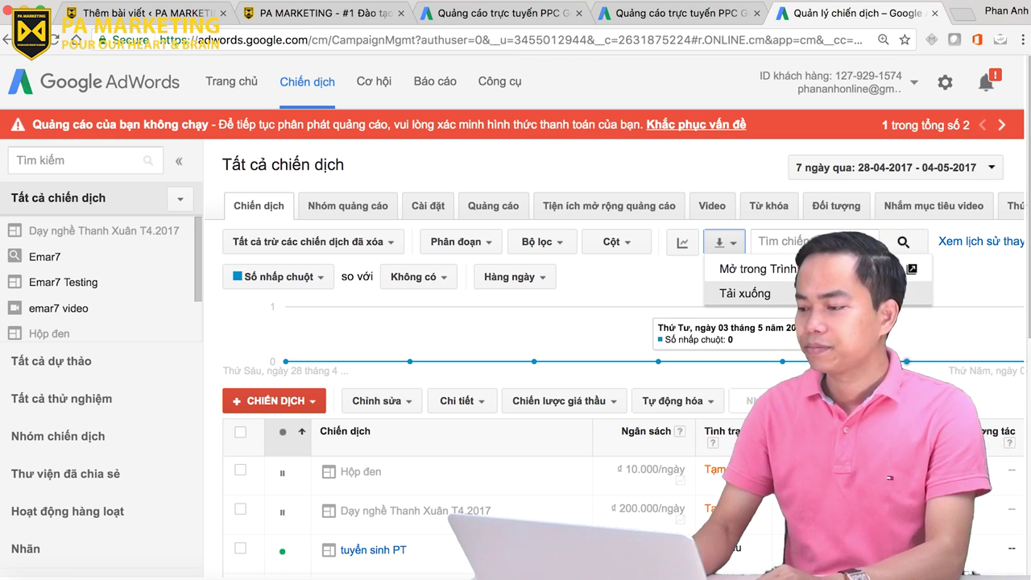
left_click(745, 294)
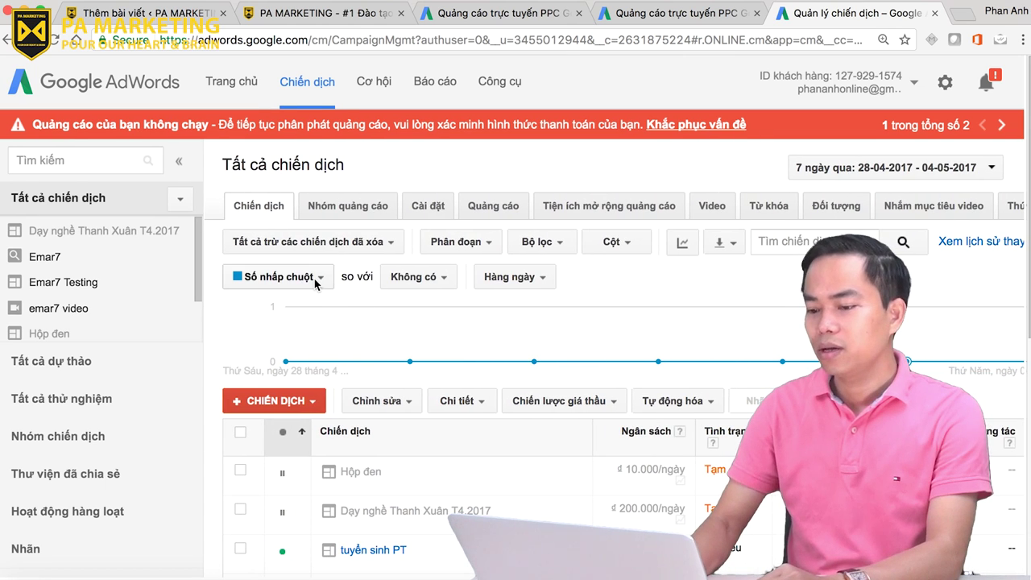
left_click(316, 279)
mouse_move(327, 303)
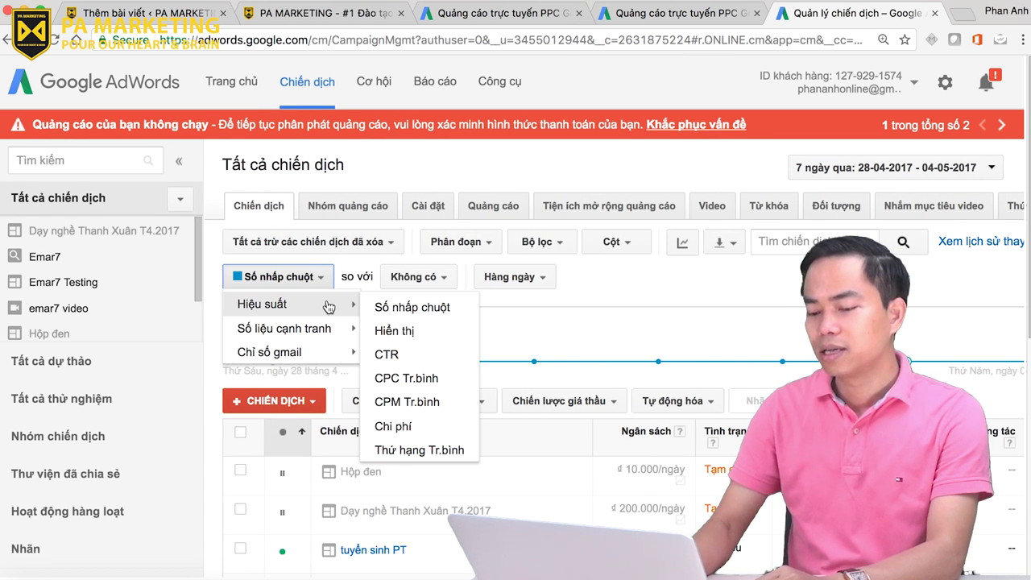
mouse_move(320, 335)
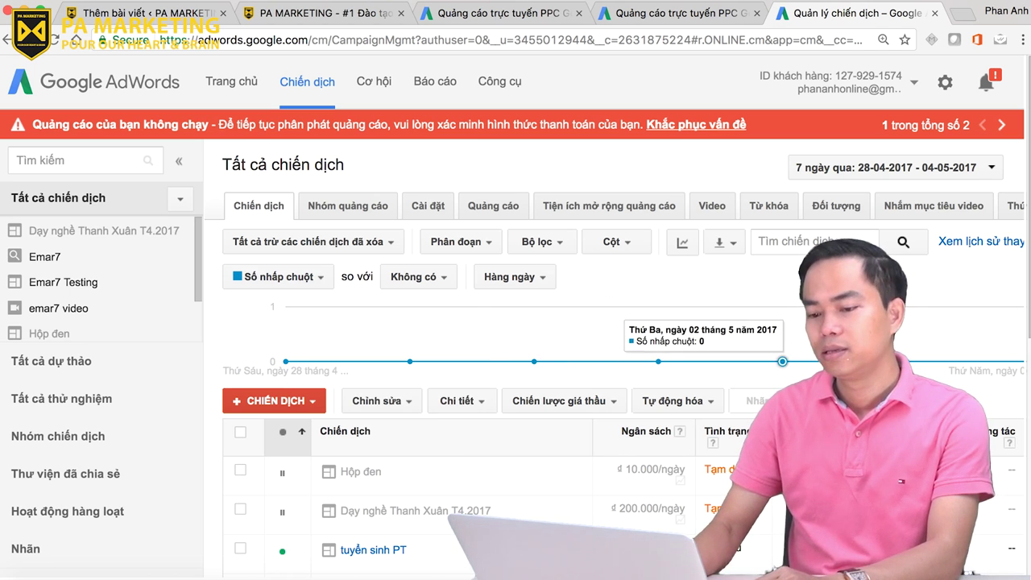
Examine the campaign list and account-wide sections in the navigation pane, along with the campaigns in the main table.
scroll(82, 484, "down", 1)
scroll(83, 484, "up", 1)
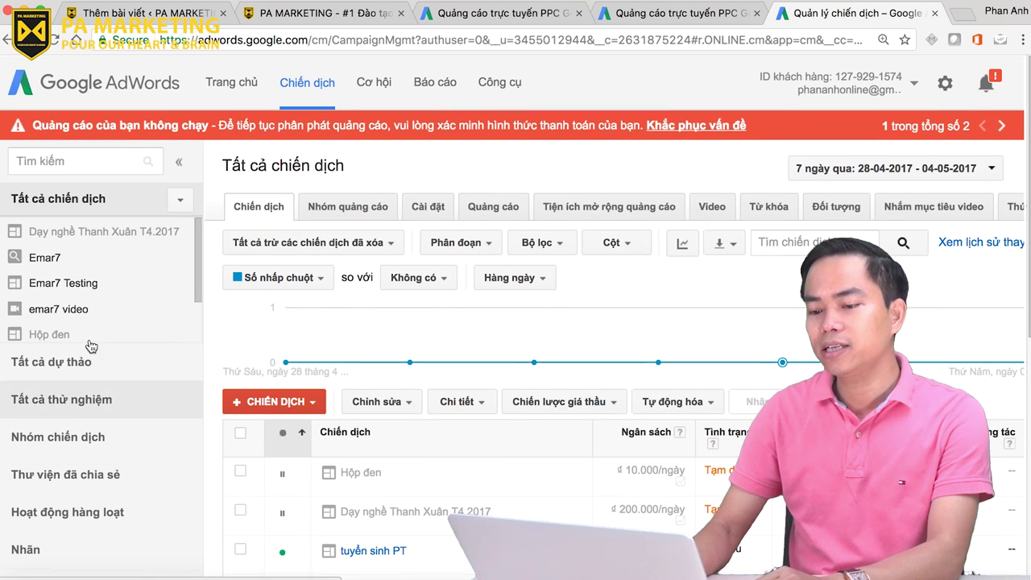
left_click(199, 316)
left_click_drag(199, 317, 198, 221)
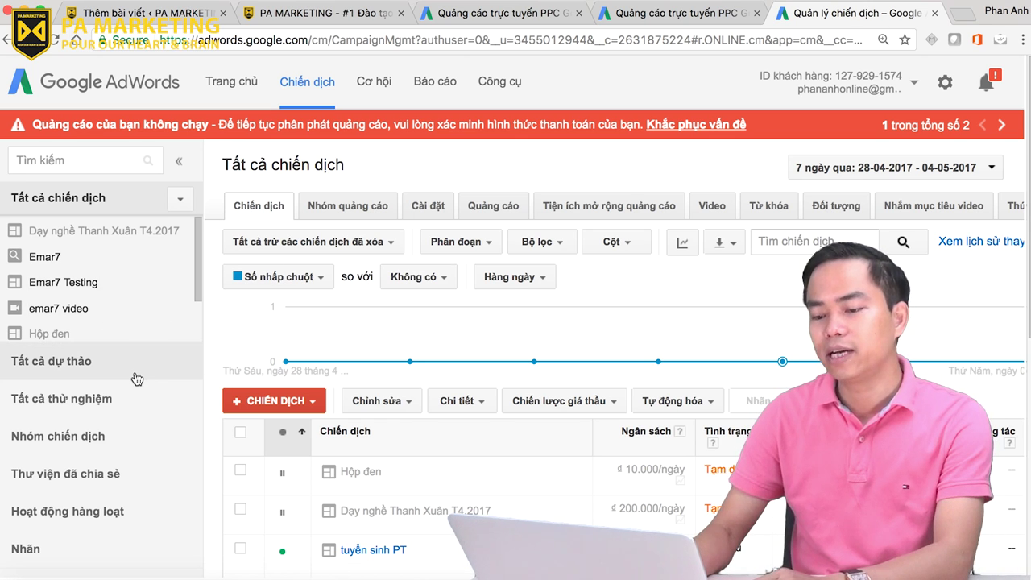
scroll(137, 379, "down", 2)
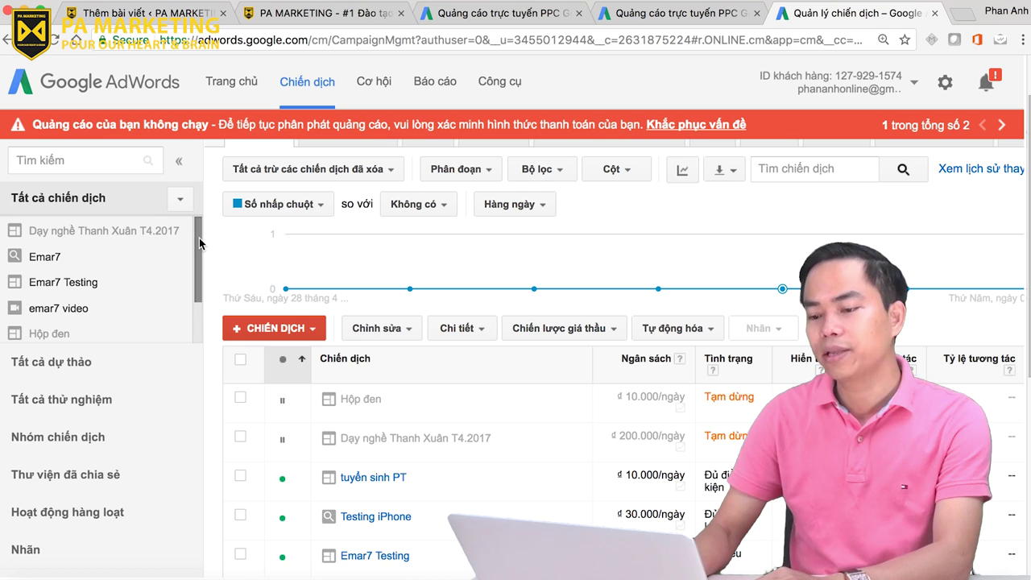
mouse_move(201, 234)
left_mouse_down()
mouse_move(198, 292)
mouse_move(200, 219)
left_mouse_up()
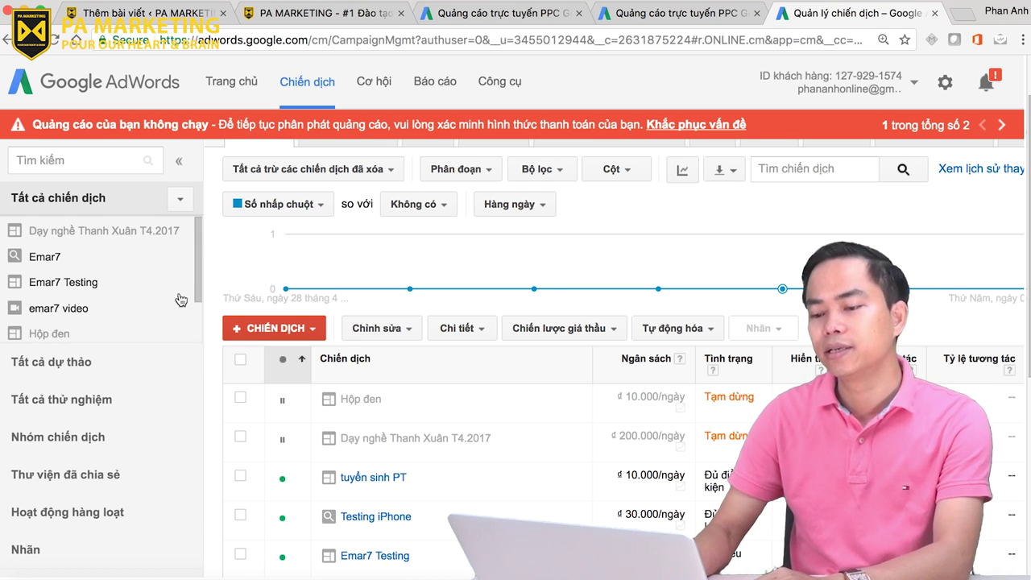
scroll(519, 345, "up", 2)
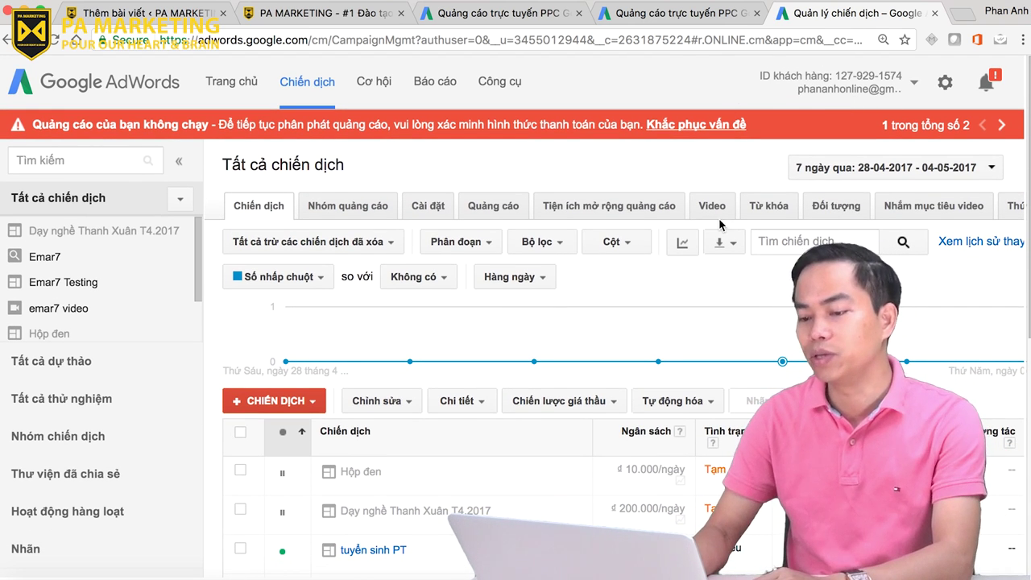
scroll(452, 329, "down", 3)
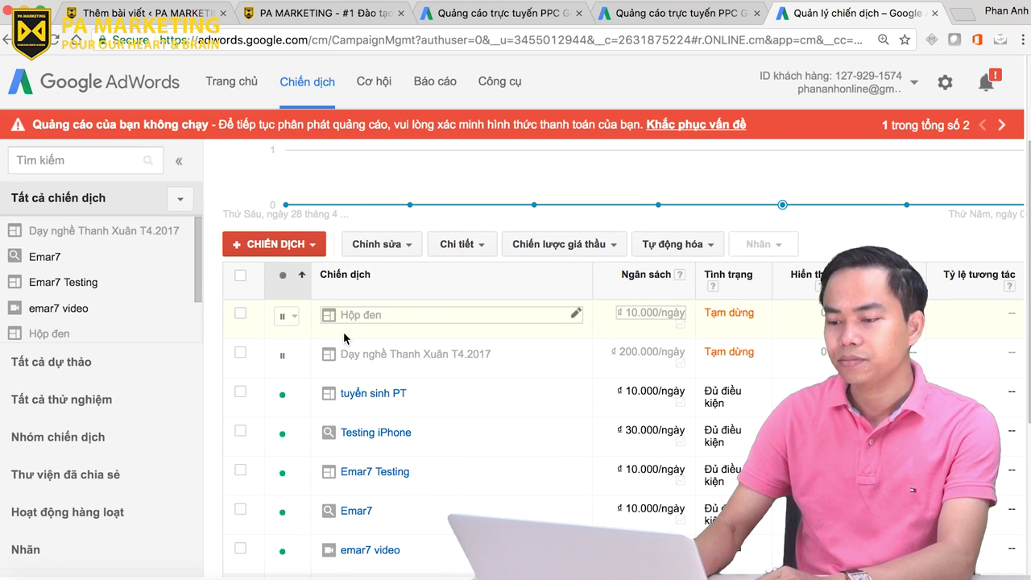
View the ad groups list (Nhóm quảng cáo) and the settings overview (Cài đặt) for all campaigns.
scroll(348, 338, "up", 3)
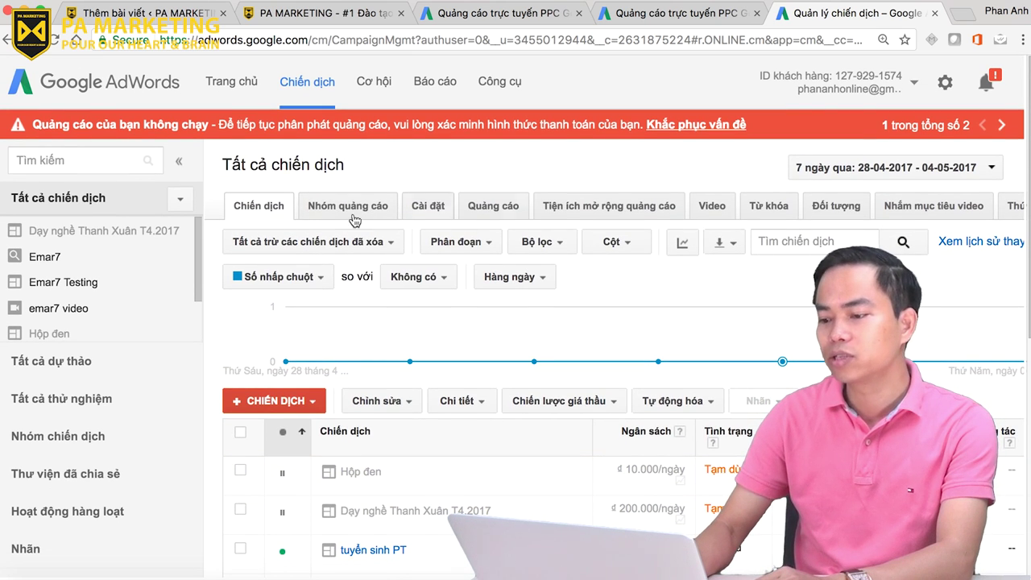
left_click(335, 207)
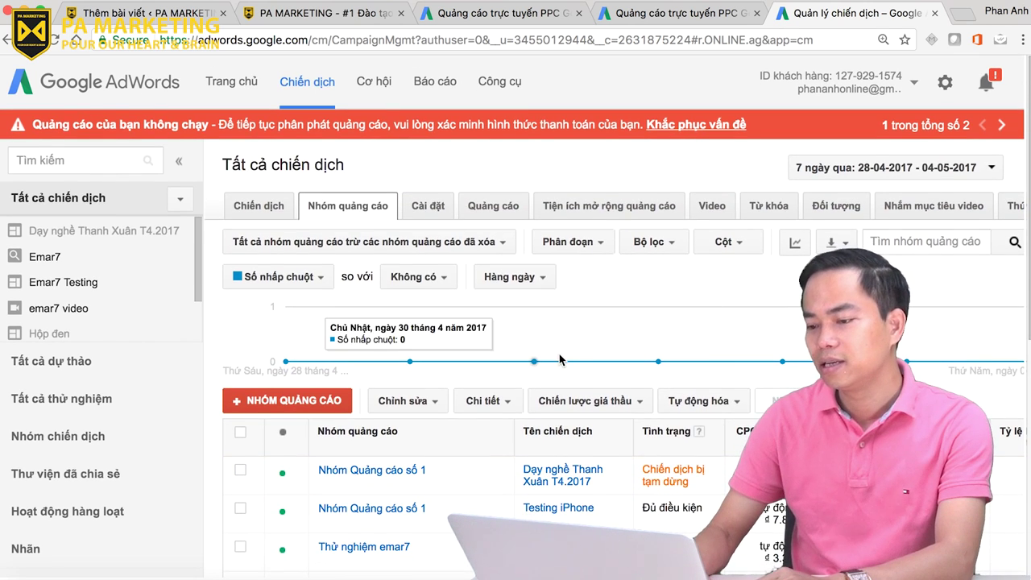
scroll(560, 360, "down", 5)
scroll(451, 347, "up", 5)
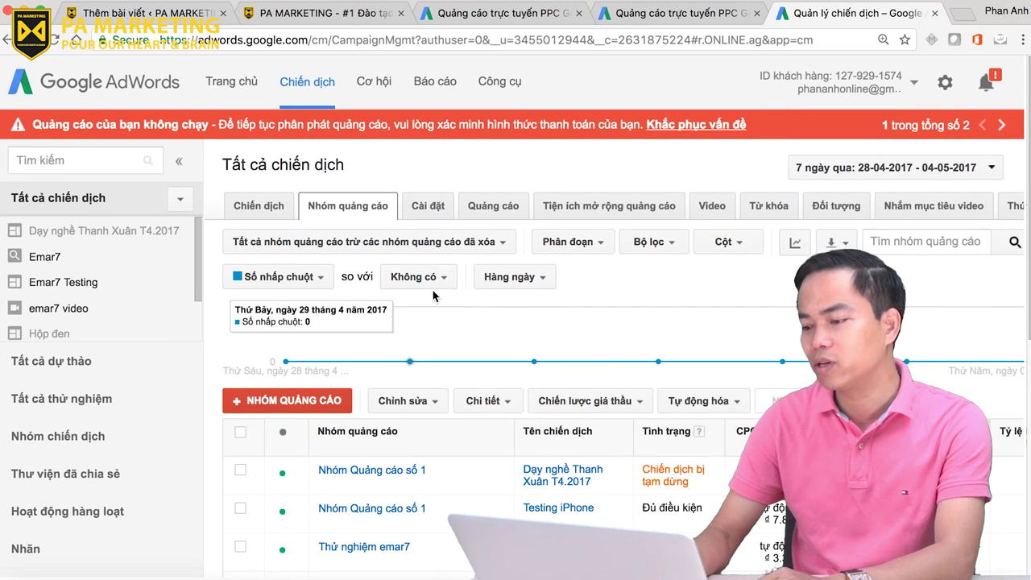
left_click(437, 211)
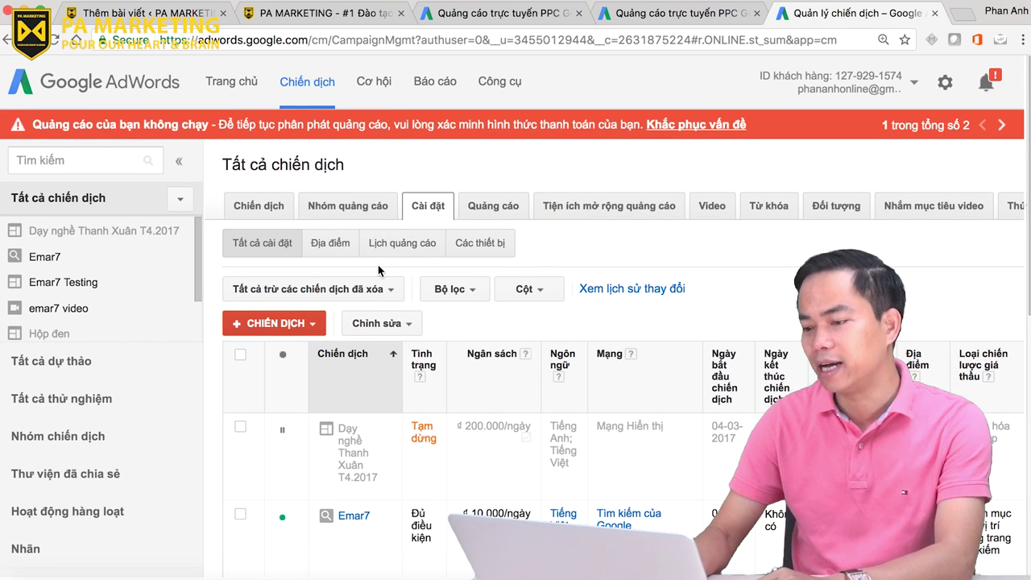
Review the ads across all campaigns (Quảng cáo) and view the status explanation for the Testing iPhone ad.
left_click(499, 206)
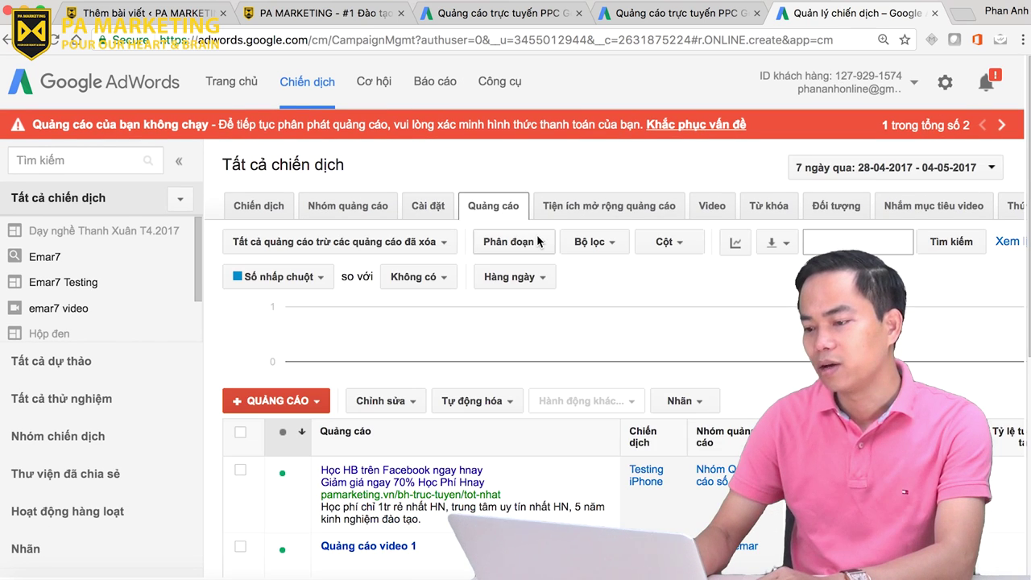
scroll(574, 362, "down", 3)
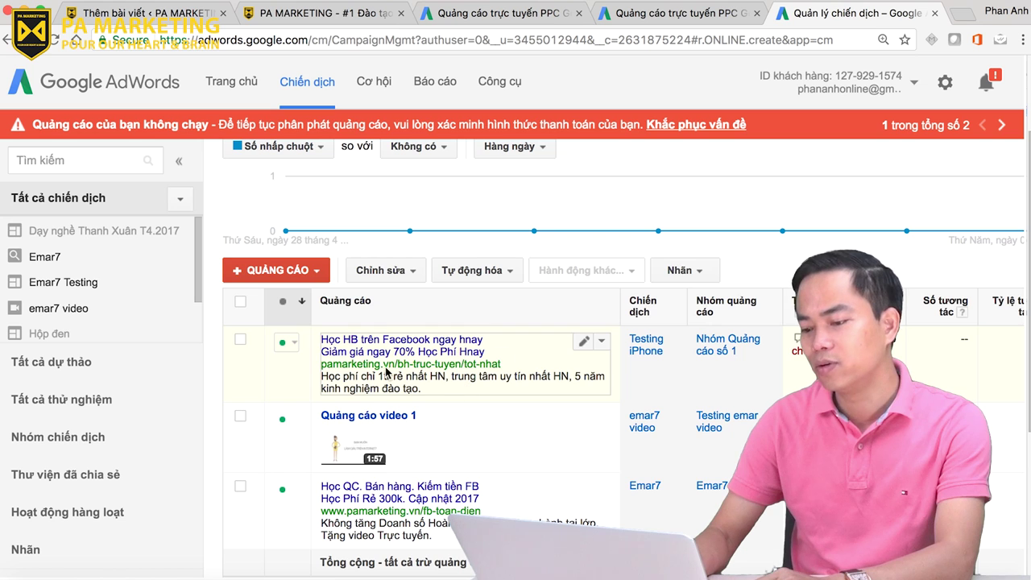
scroll(479, 470, "down", 3)
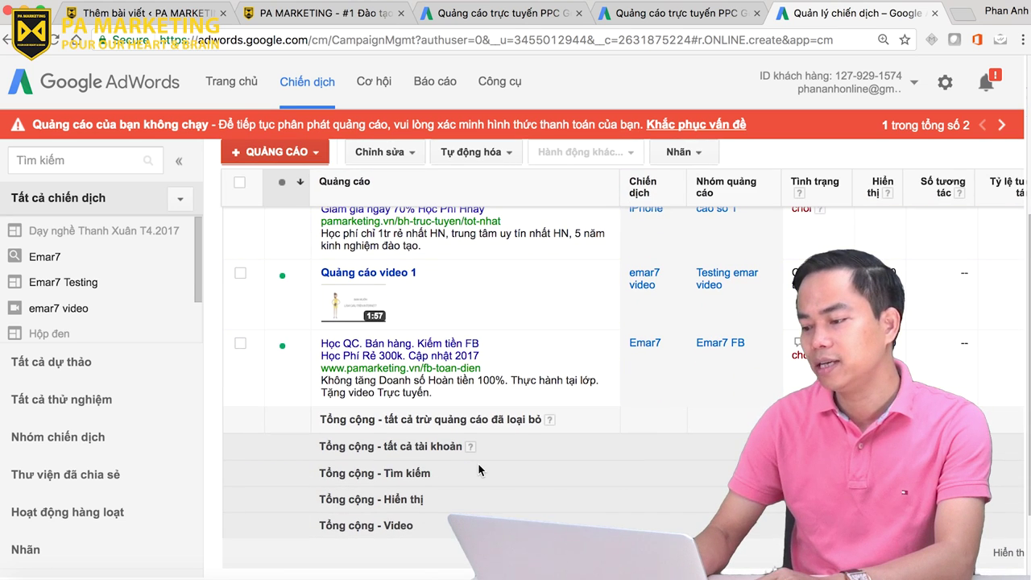
scroll(478, 467, "up", 3)
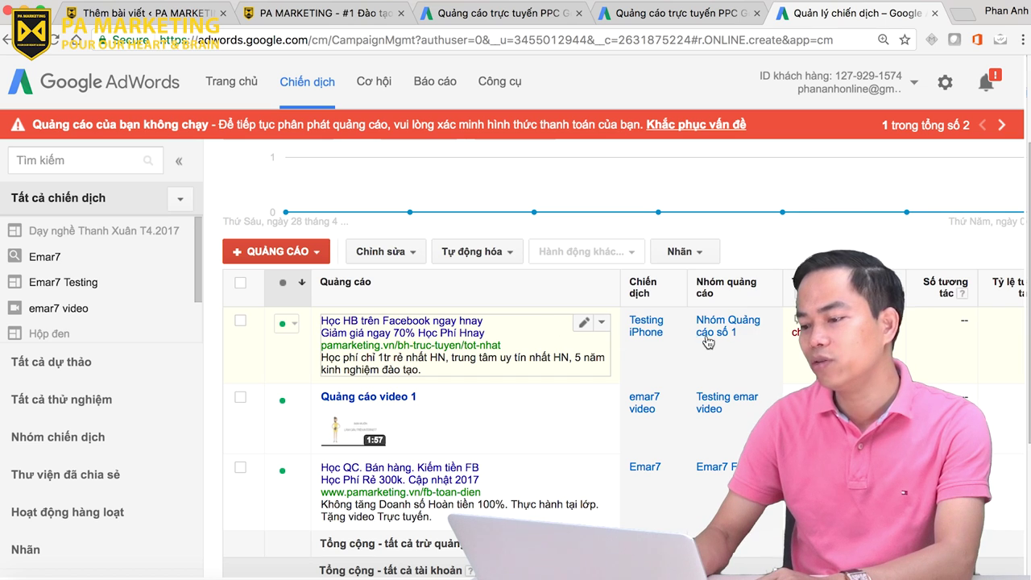
left_click(798, 319)
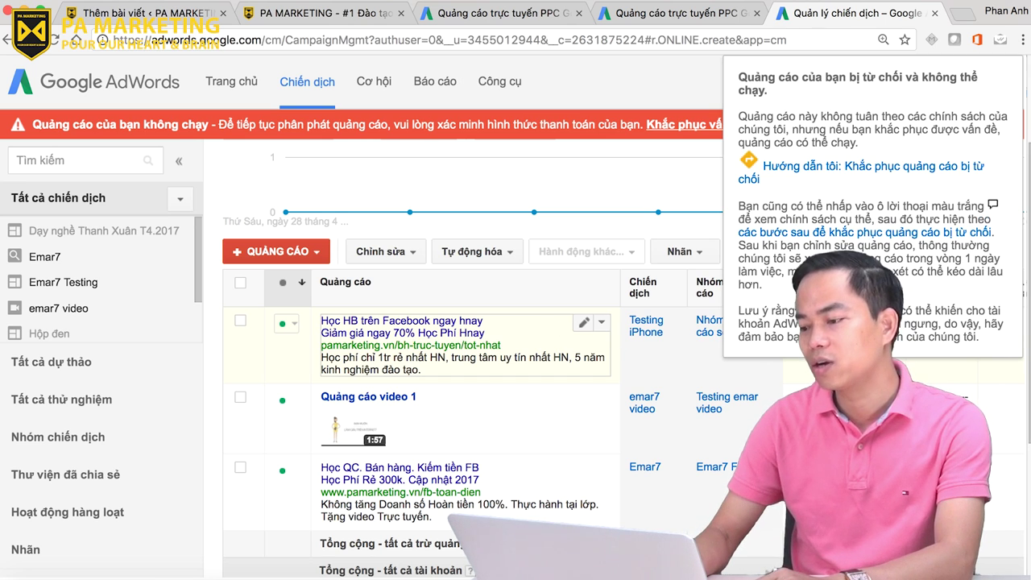
left_click(397, 364)
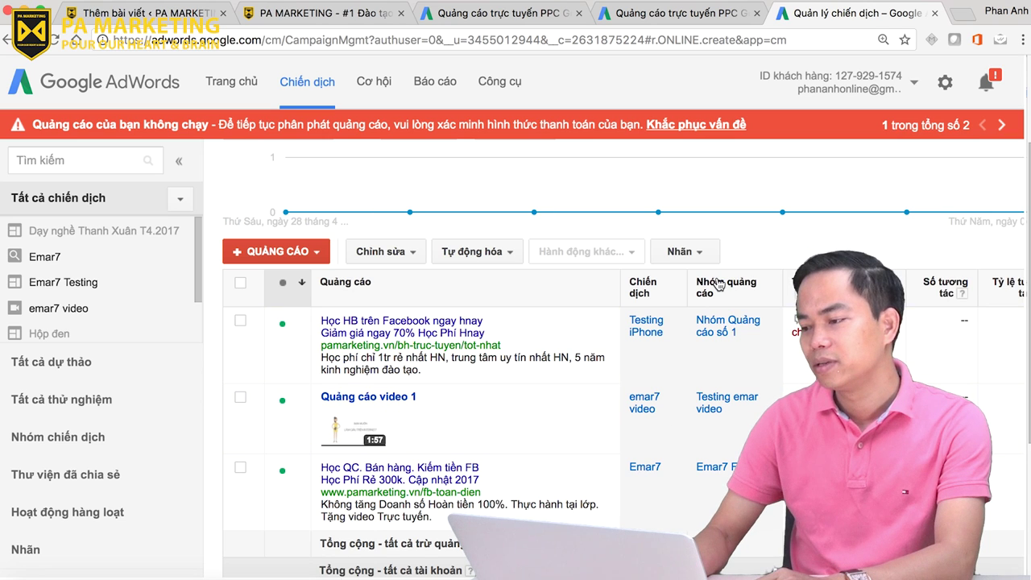
View the ad extensions (Tiện ích mở rộng quảng cáo) and examine the Video page's chart and list of videos.
scroll(720, 284, "up", 5)
left_click(606, 211)
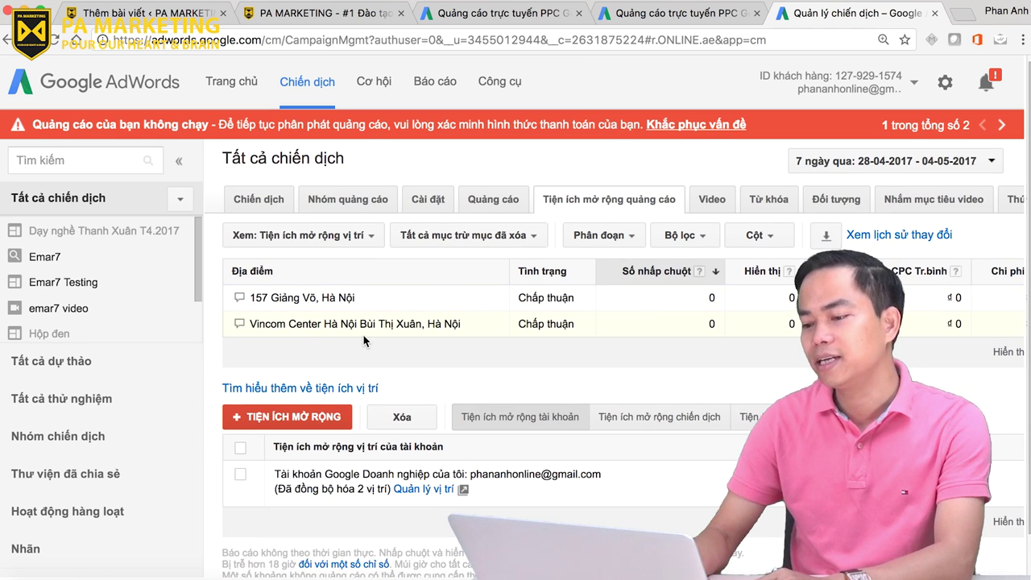
left_click(712, 199)
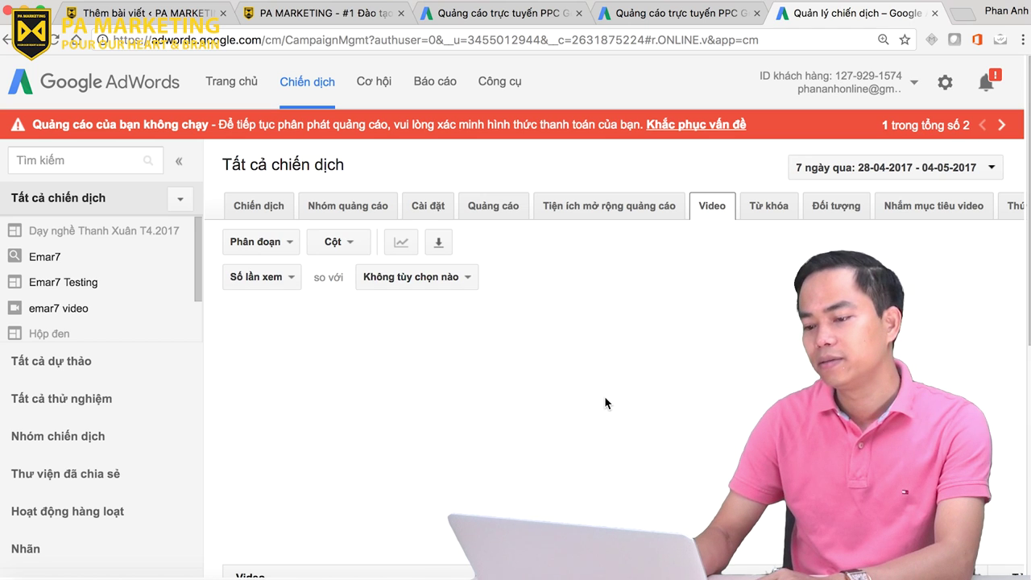
scroll(606, 402, "down", 3)
right_click(606, 397)
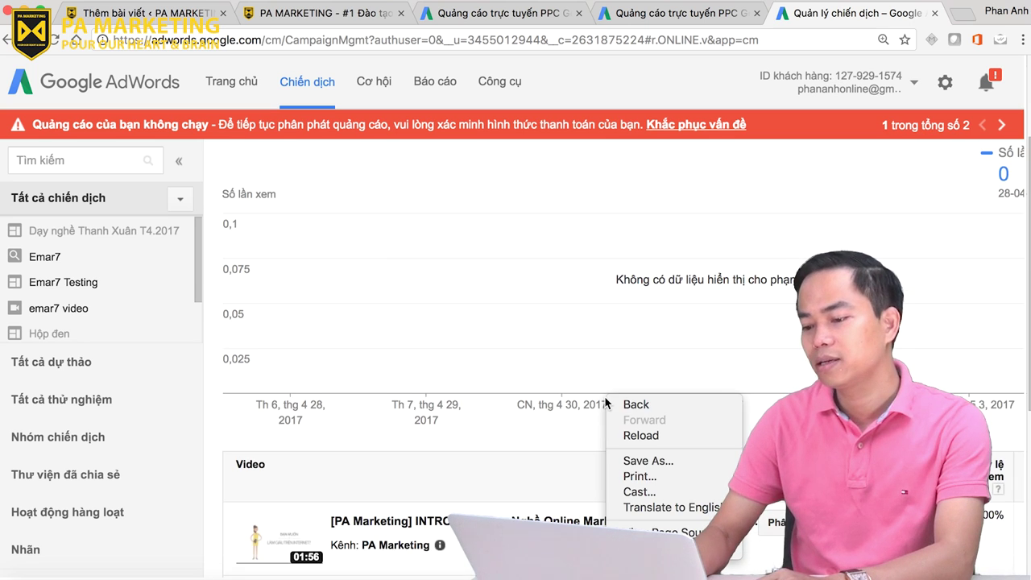
left_click(407, 405)
scroll(400, 282, "down", 5)
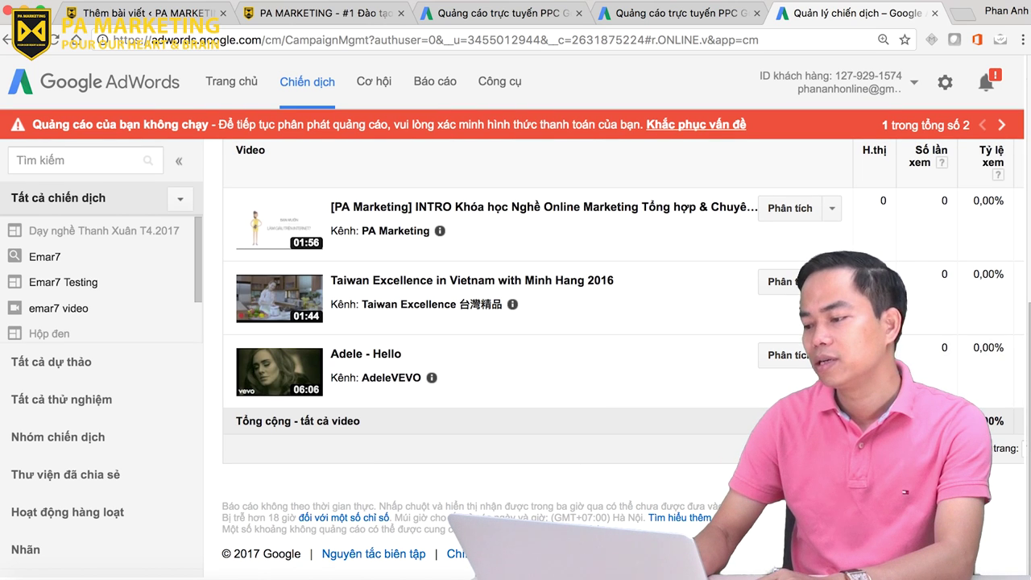
scroll(752, 317, "up", 10)
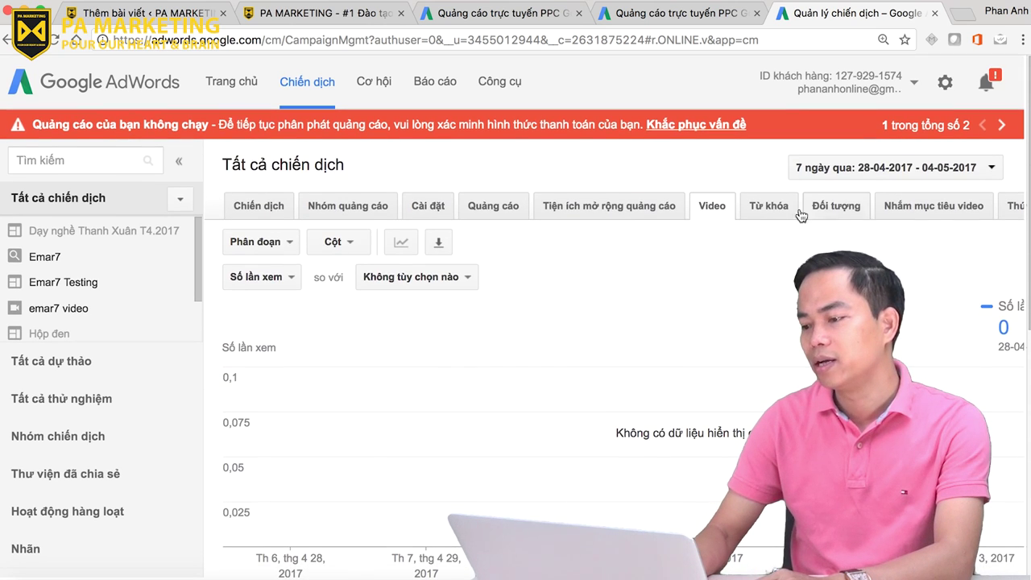
Examine the keyword table (Từ khóa) for all campaigns.
left_click(778, 212)
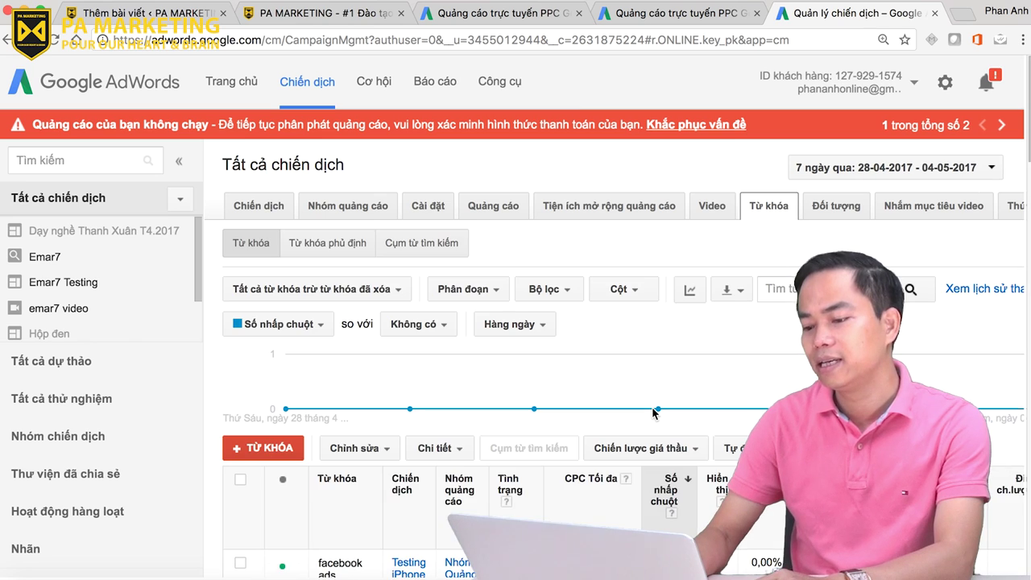
scroll(651, 407, "down", 8)
scroll(651, 410, "up", 8)
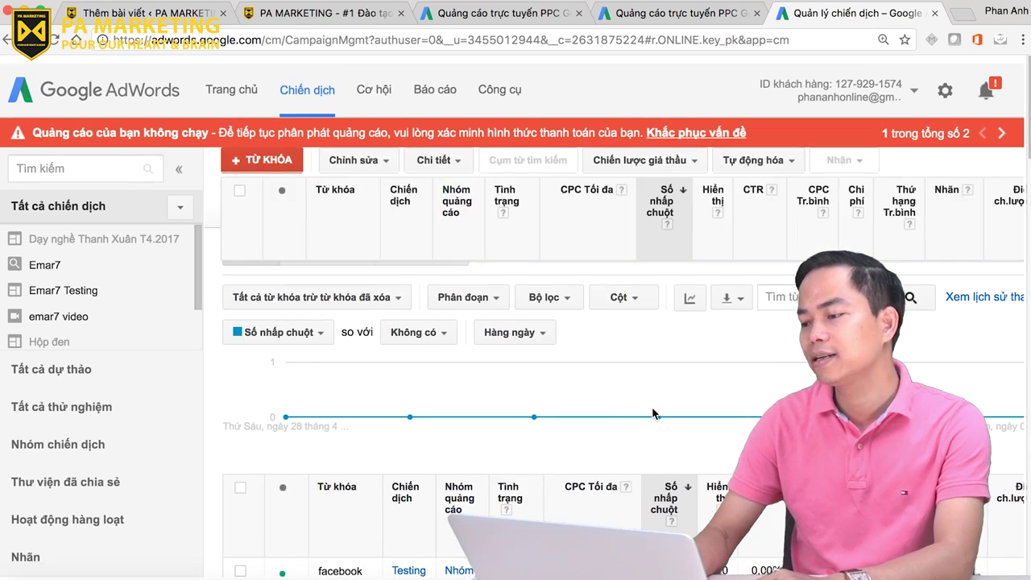
Examine the remarketing audiences (Tiếp thị lại) under Đối tượng.
left_click(852, 211)
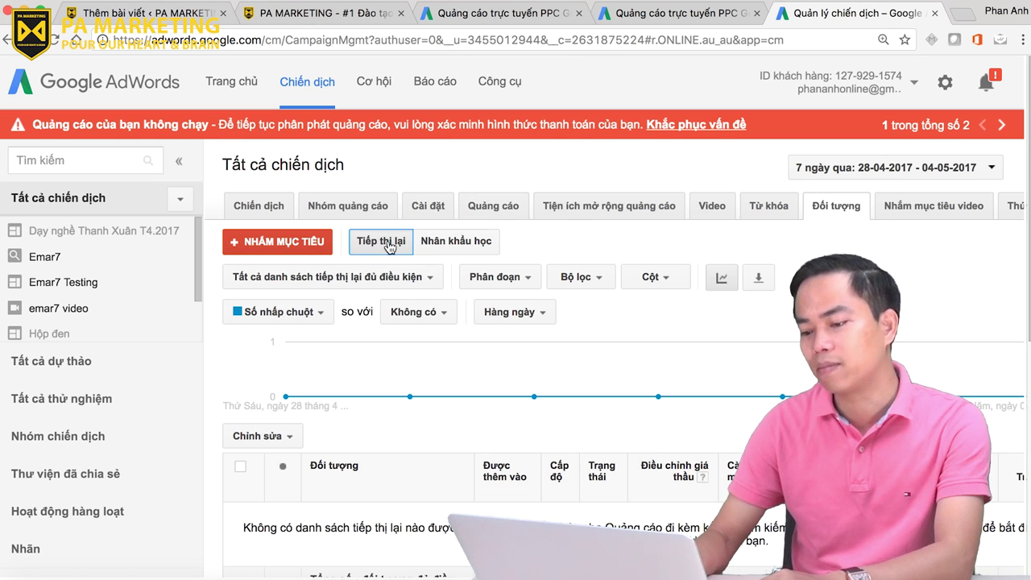
scroll(519, 424, "down", 3)
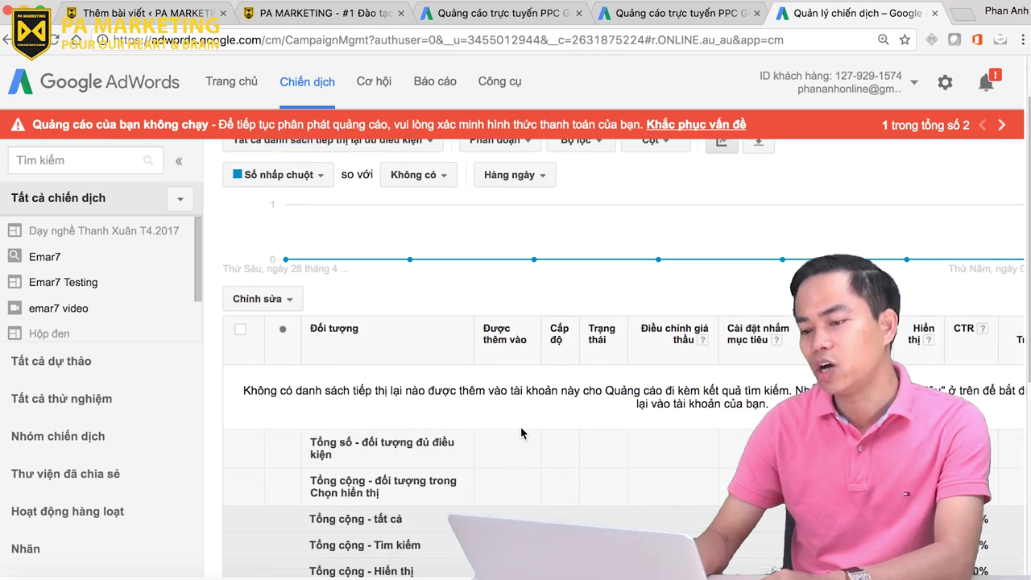
scroll(520, 433, "up", 2)
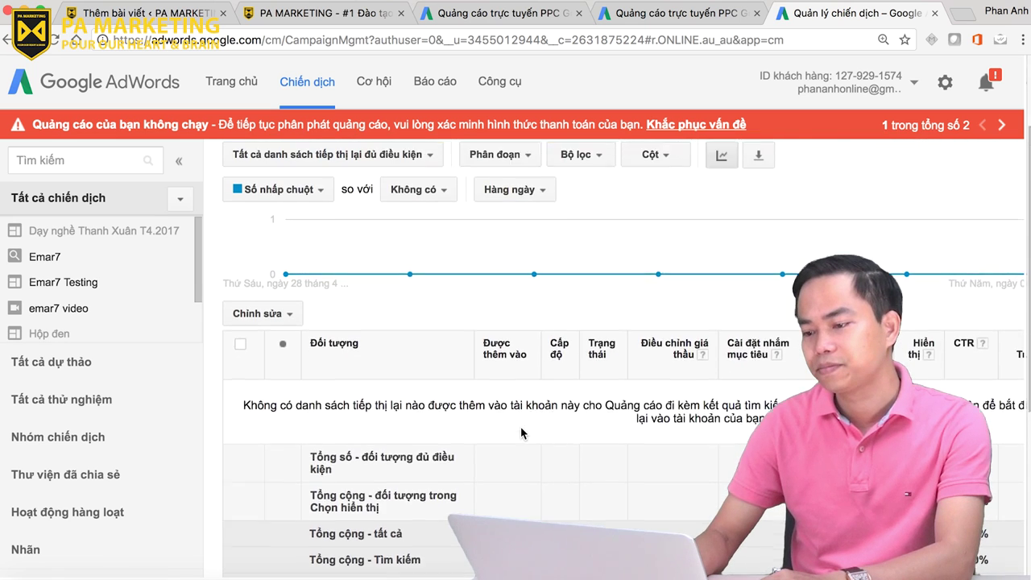
View the audience demographics (Nhân khẩu học), including the metric, gender display and segmentation (Phân đoạn) choices, without applying any.
scroll(505, 411, "up", 1)
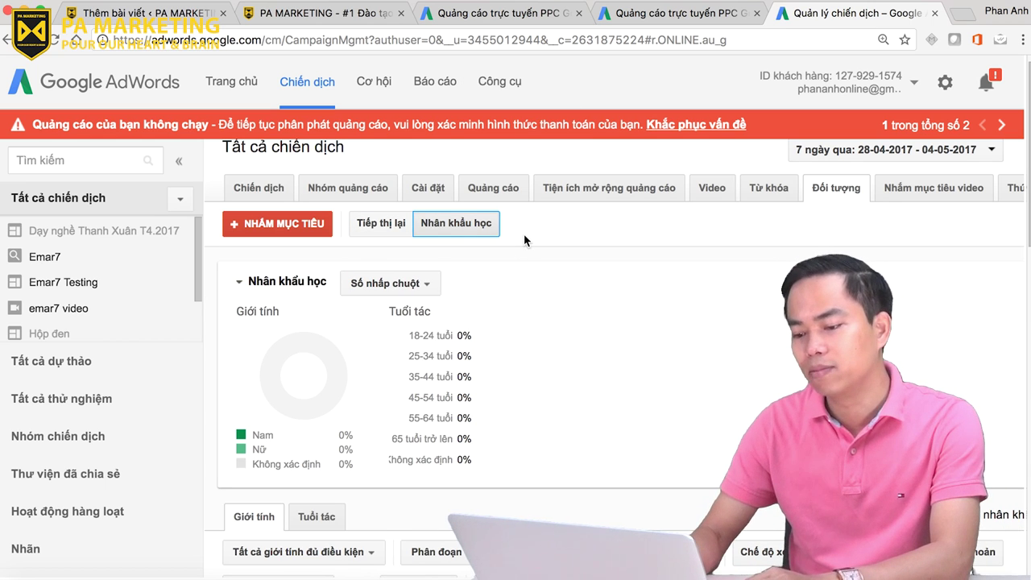
scroll(523, 240, "down", 1)
left_click(387, 233)
left_click(596, 284)
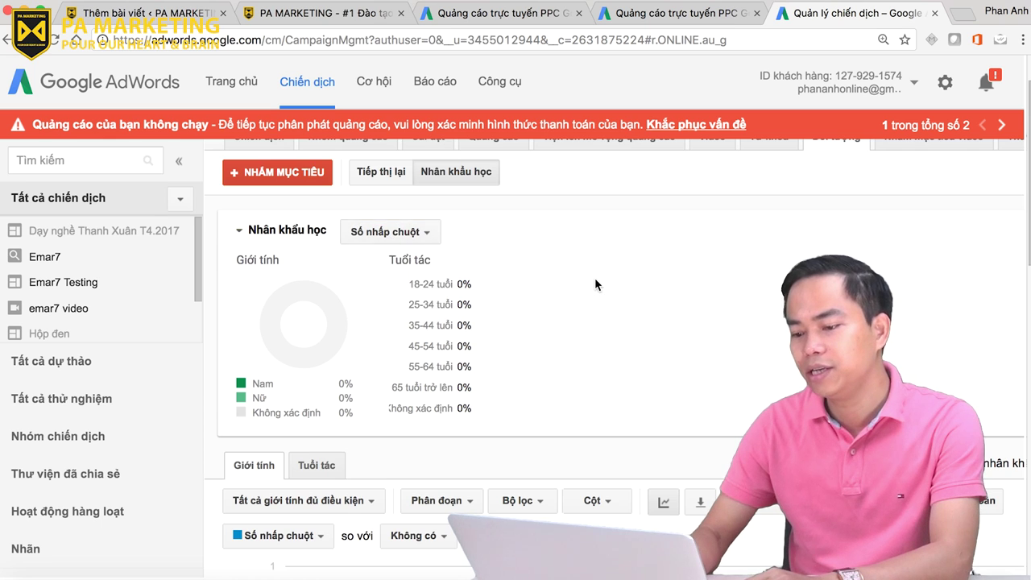
scroll(596, 284, "down", 3)
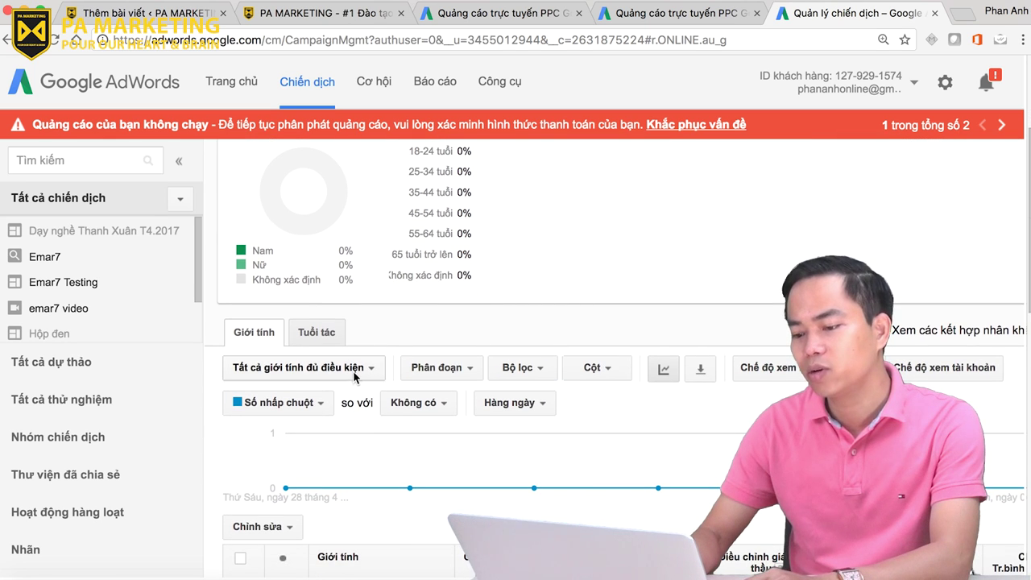
left_click(355, 370)
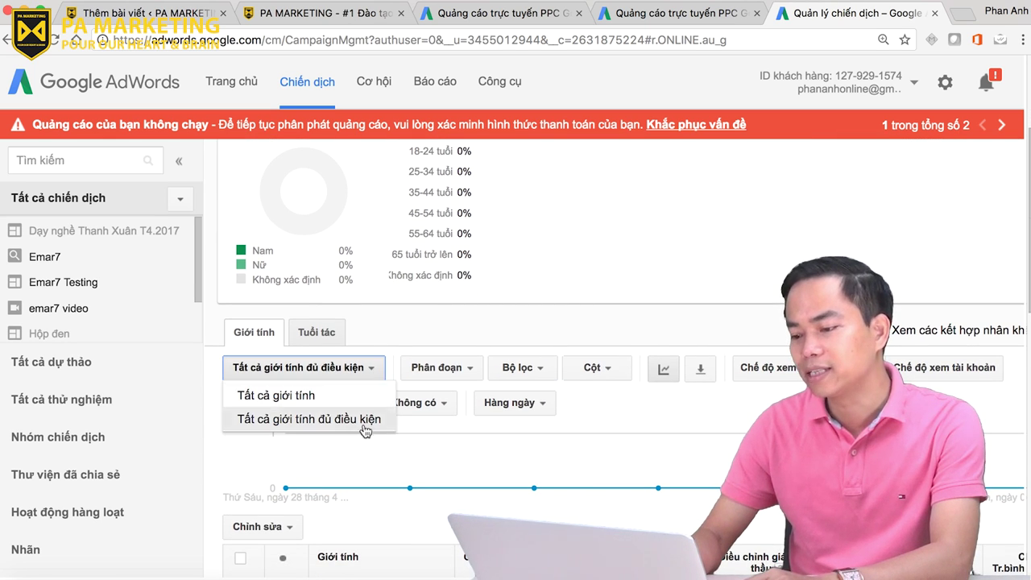
left_click(437, 367)
mouse_move(493, 435)
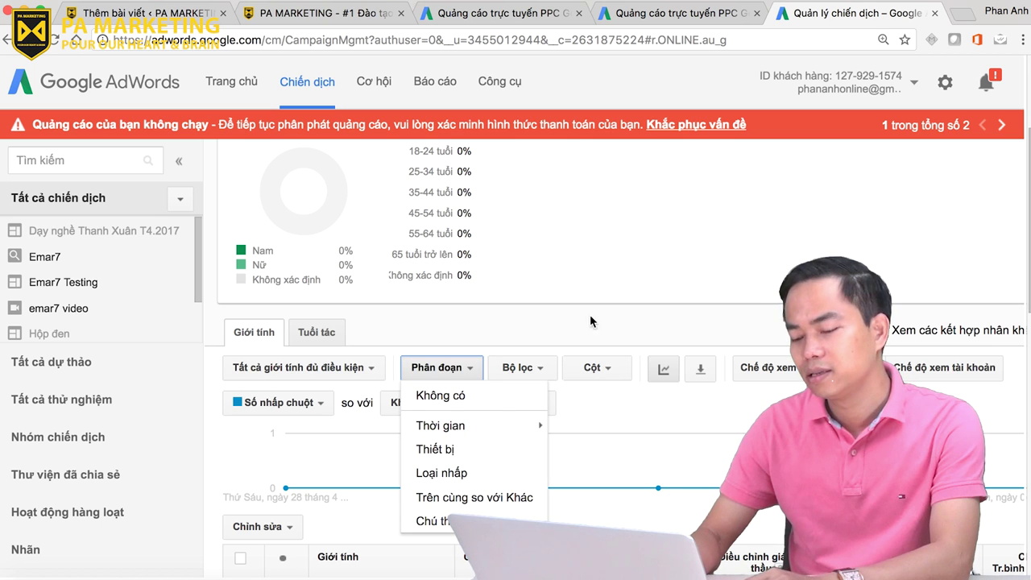
Examine the demographic breakdown by age (Tuổi tác), including the age ranges listed per campaign and ad group.
left_click(322, 334)
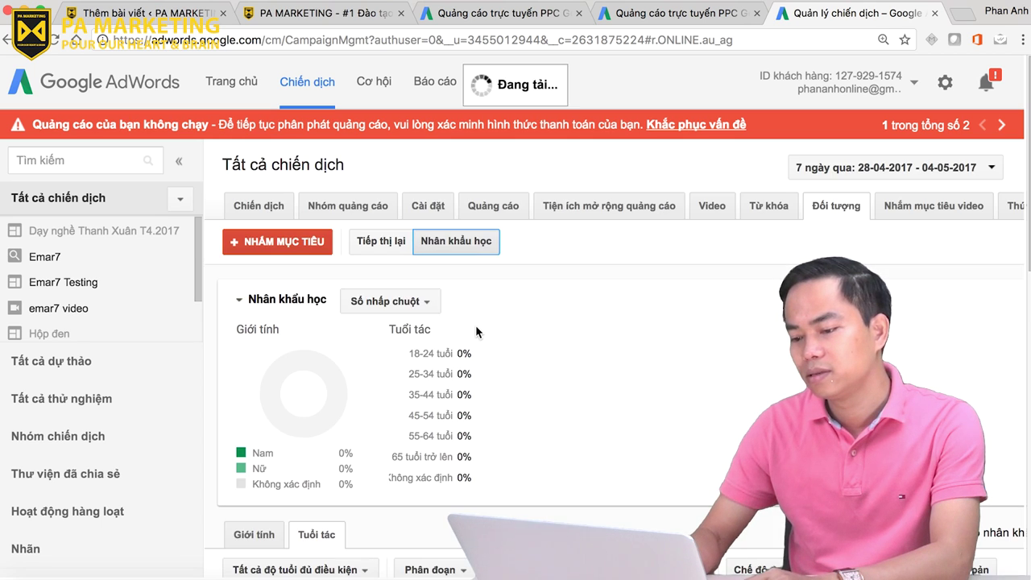
scroll(528, 364, "down", 2)
scroll(528, 364, "down", 3)
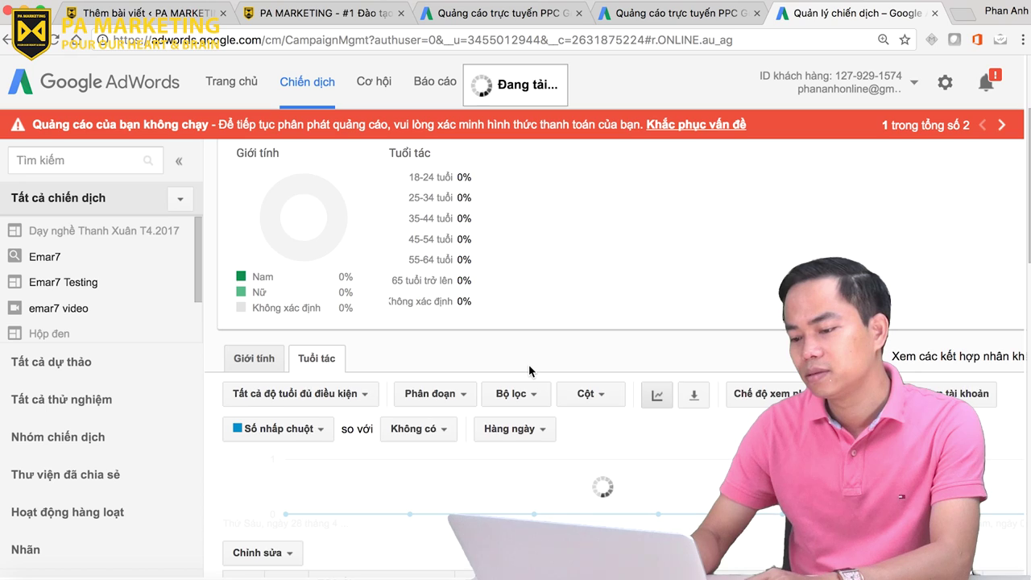
scroll(457, 352, "down", 5)
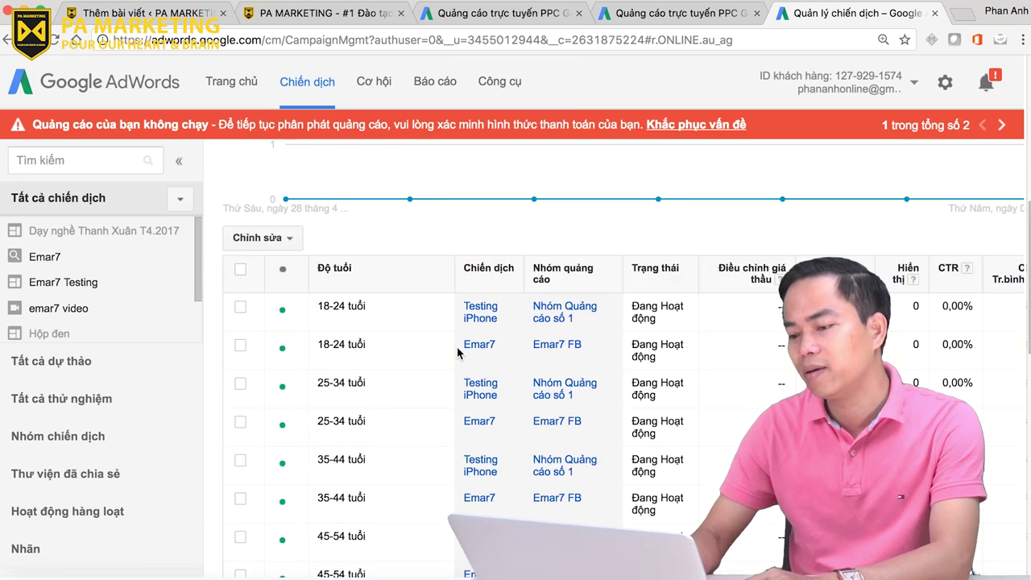
scroll(457, 352, "down", 4)
scroll(457, 352, "up", 8)
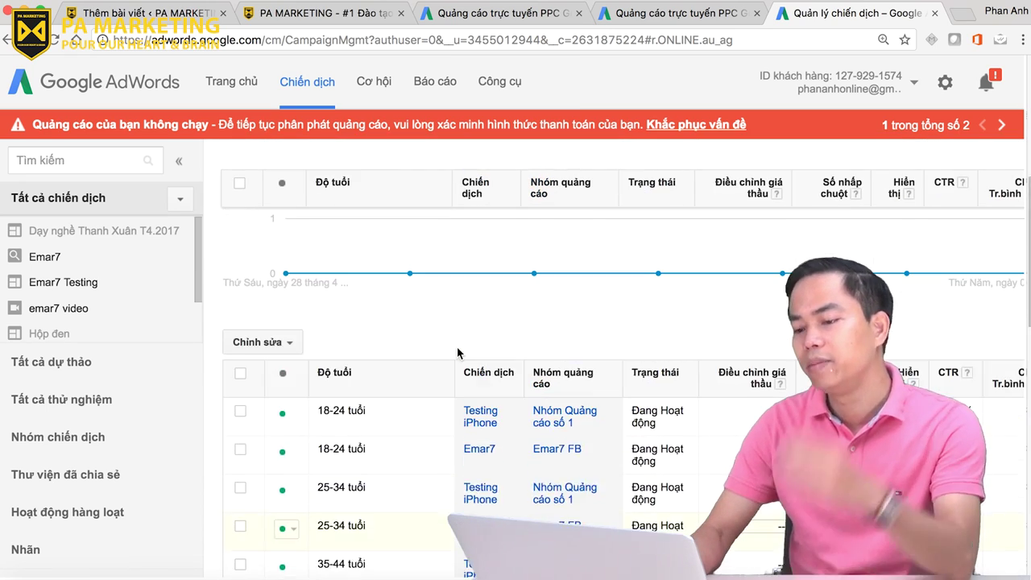
scroll(457, 352, "down", 1)
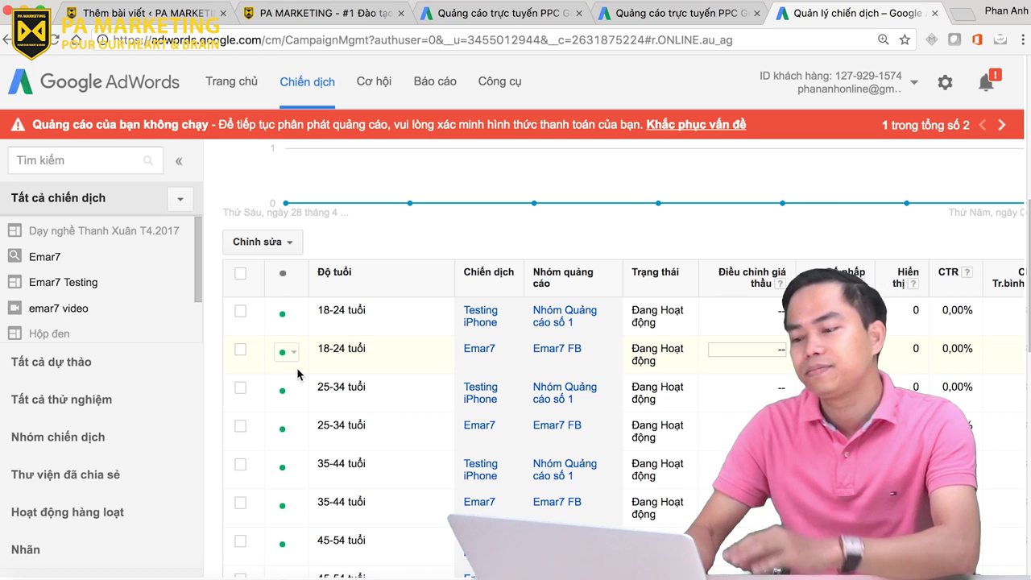
scroll(298, 374, "up", 5)
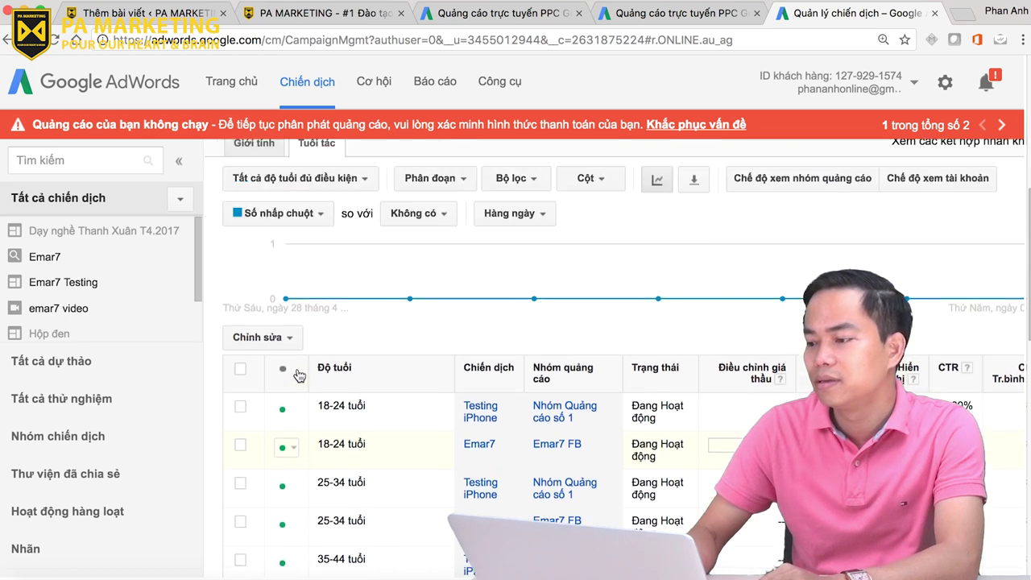
View the video targeting page (Nhắm mục tiêu video) and the display network summary (Mạng Hiển thị).
left_click(922, 211)
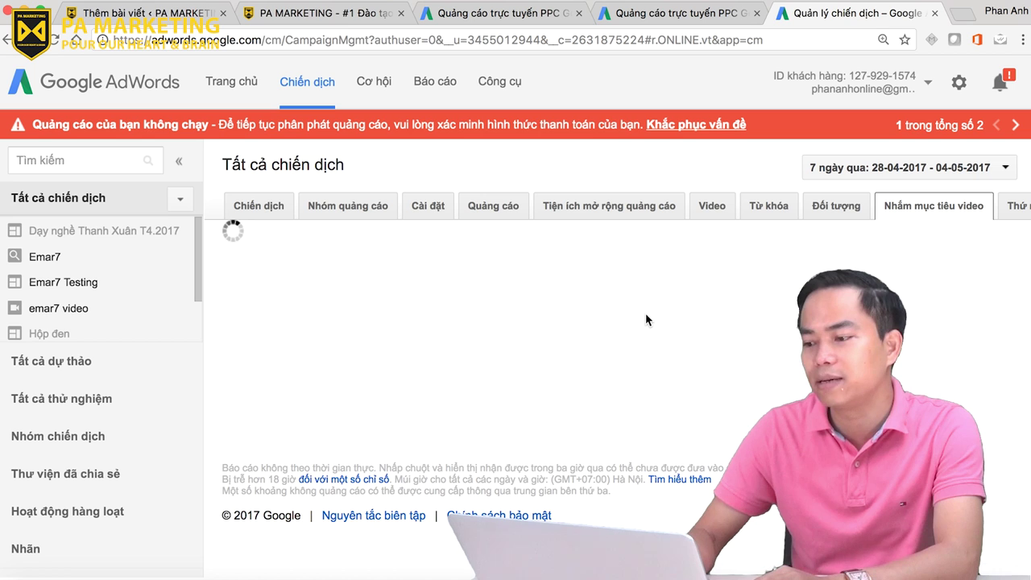
scroll(714, 325, "right", 3)
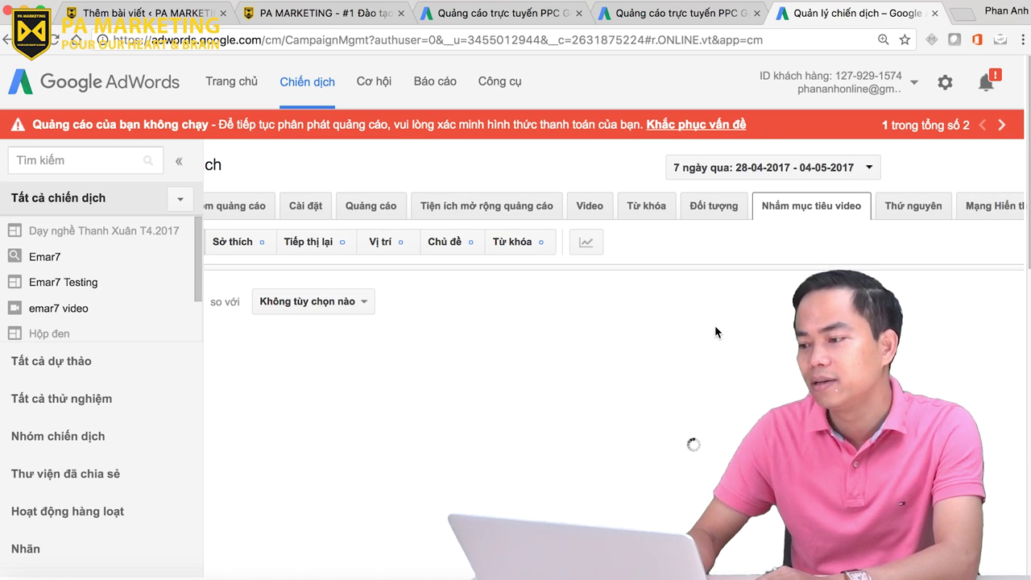
scroll(609, 333, "right", 3)
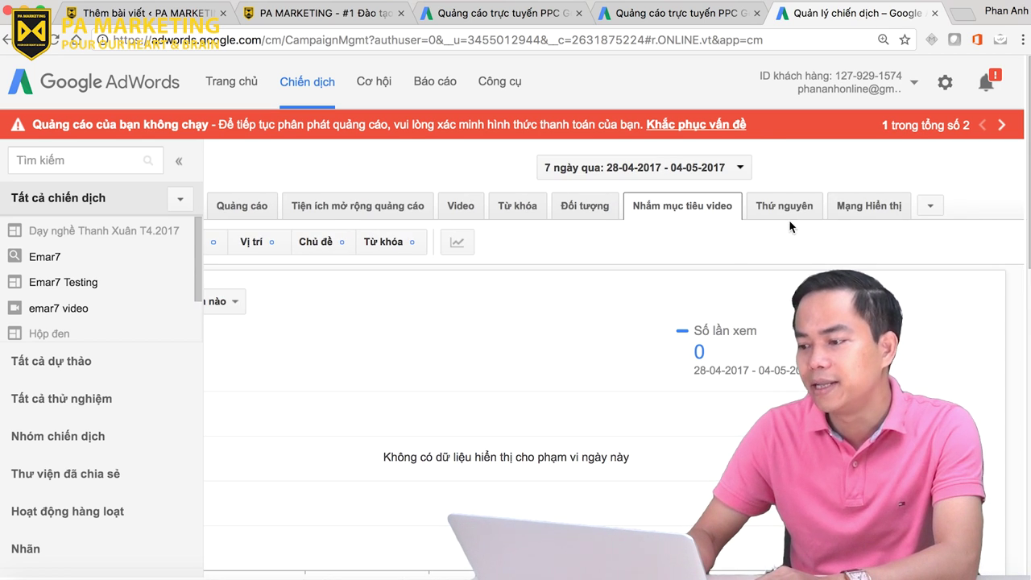
left_click(848, 211)
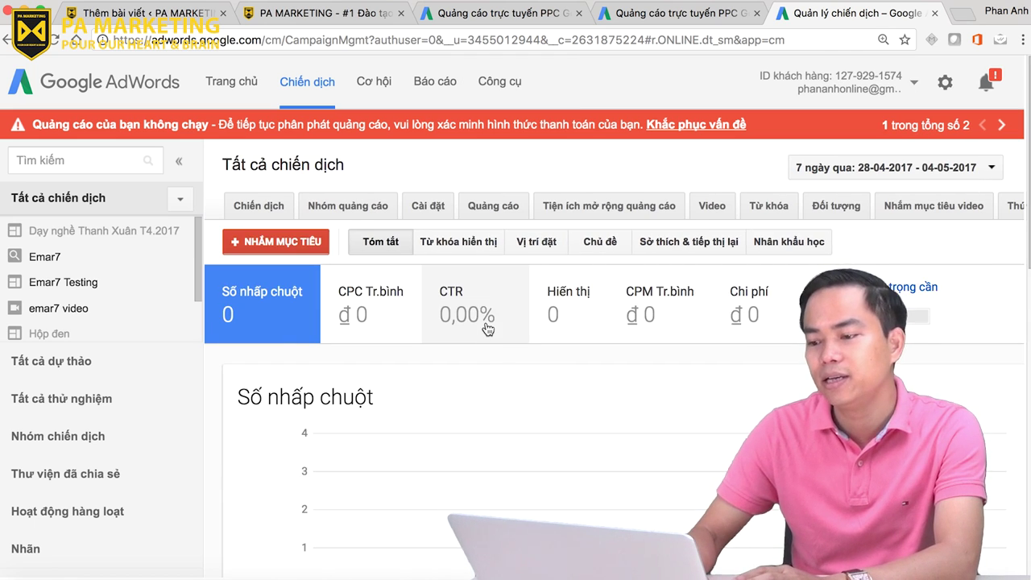
Examine the display network summary (Tóm tắt), including its performance metrics and click chart.
scroll(485, 320, "down", 3)
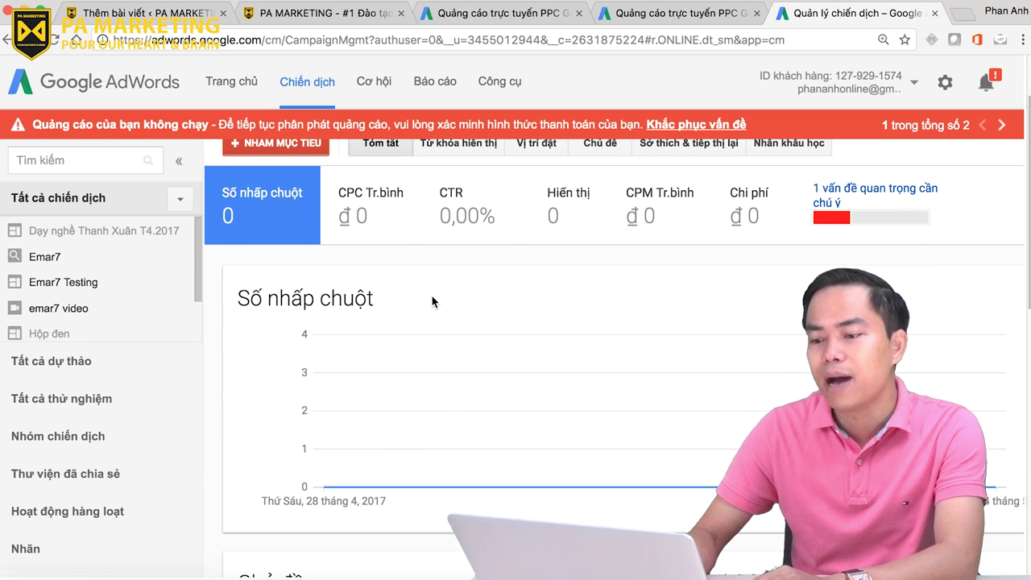
scroll(431, 296, "up", 1)
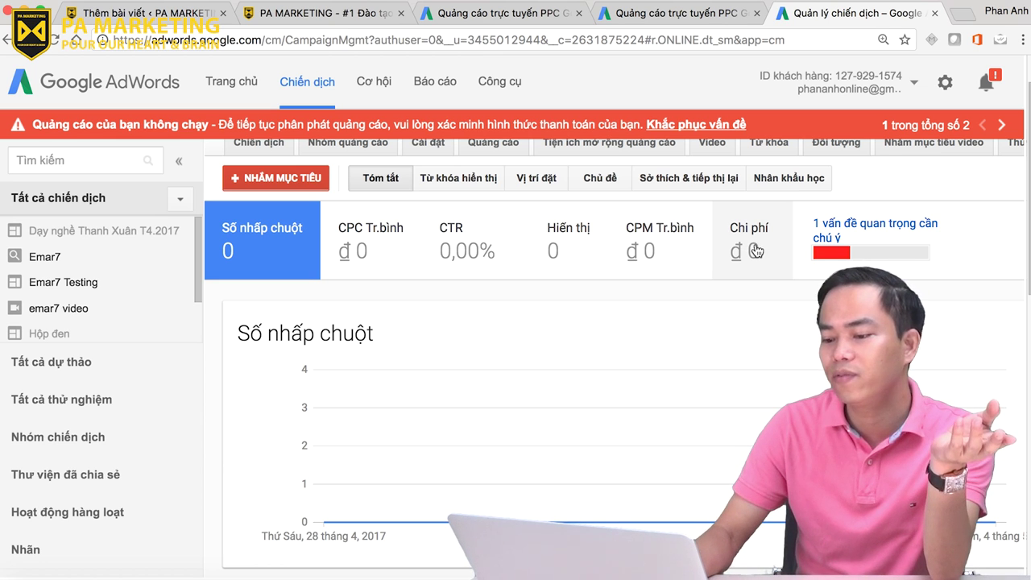
scroll(621, 456, "down", 3)
scroll(481, 396, "down", 5)
scroll(481, 396, "up", 15)
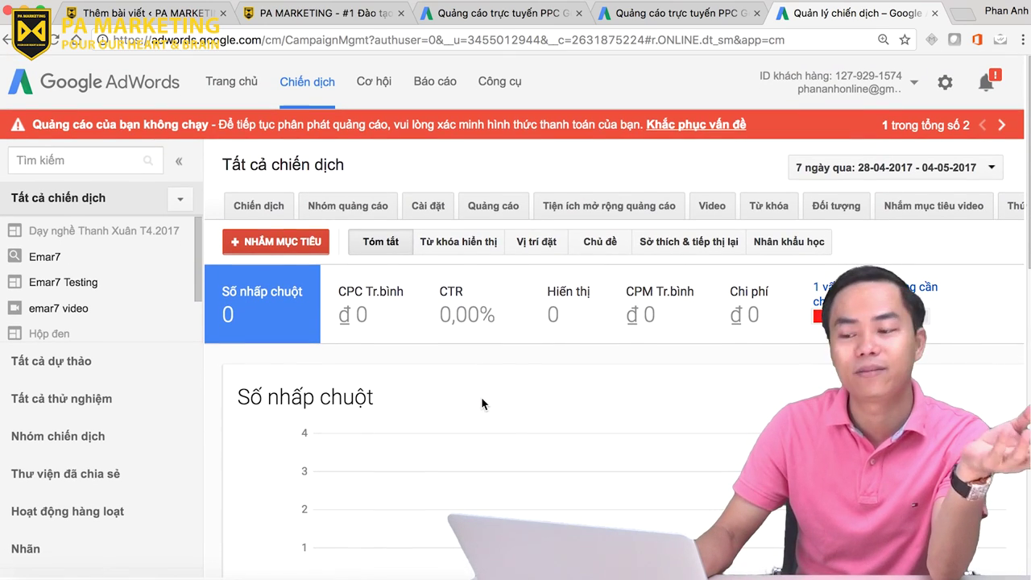
scroll(480, 397, "up", 2)
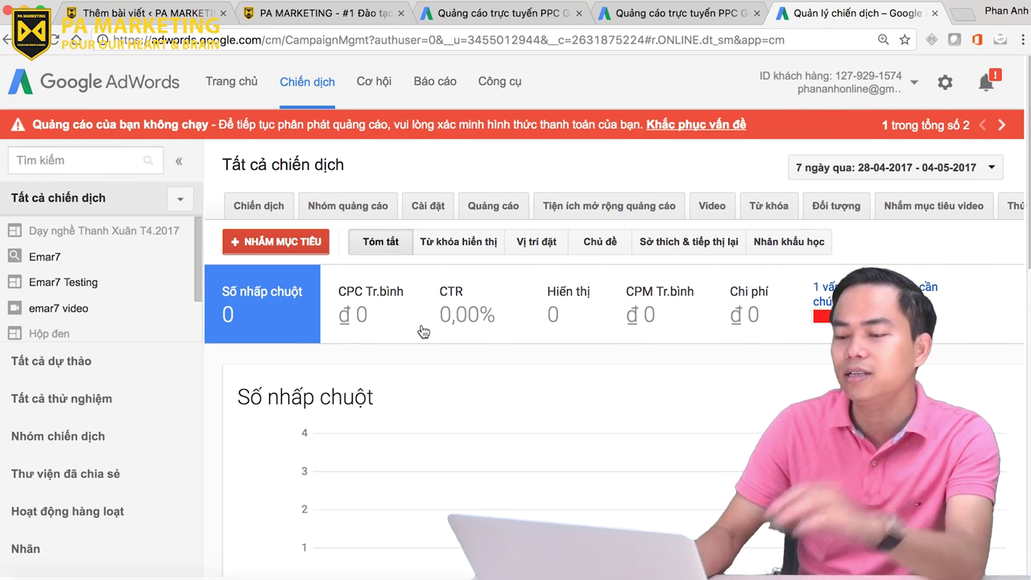
View the opportunities page (Cơ hội) and its suggestion to improve the account status score for Search.
left_click(252, 207)
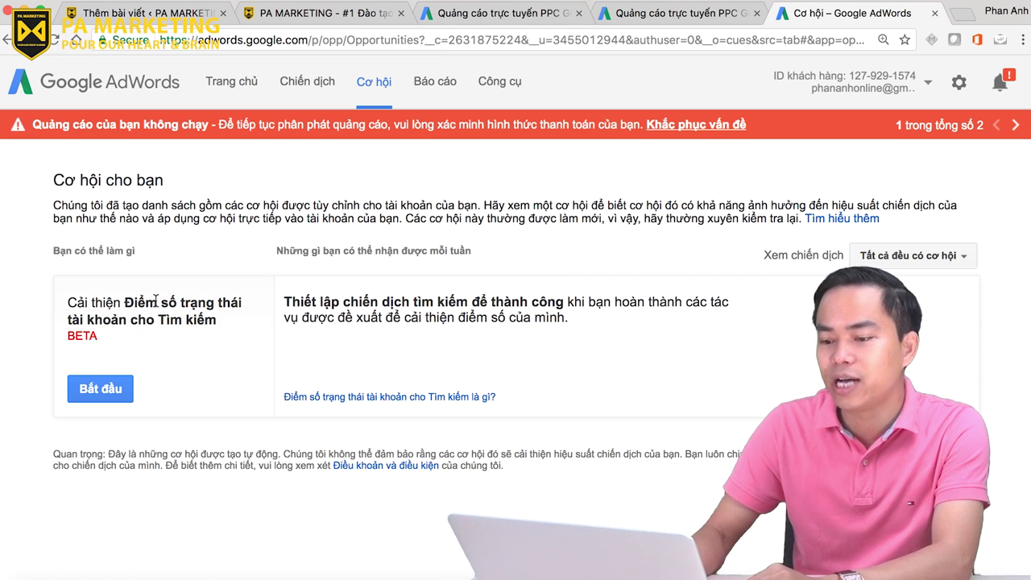
left_click_drag(127, 302, 266, 321)
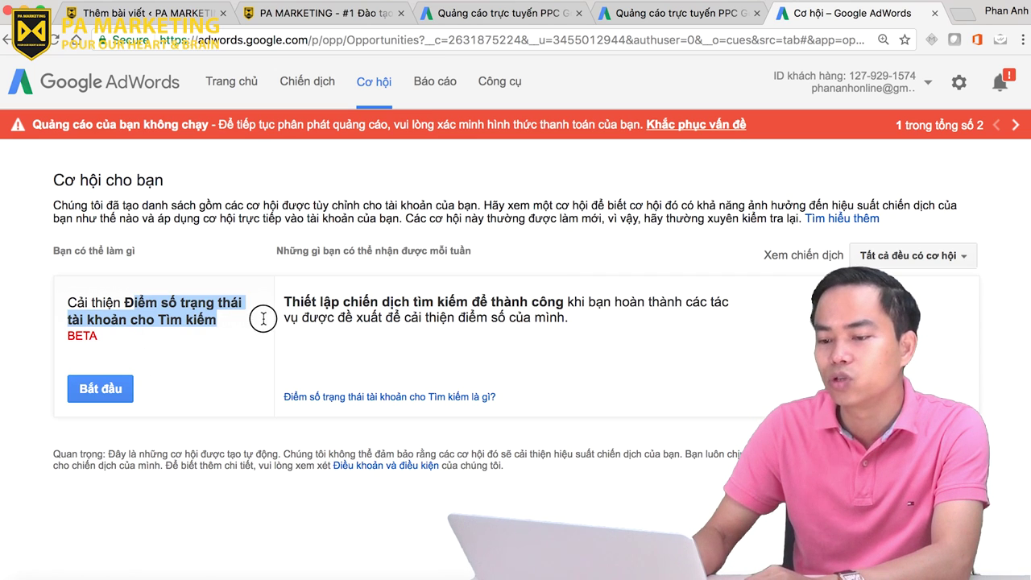
left_click(384, 199)
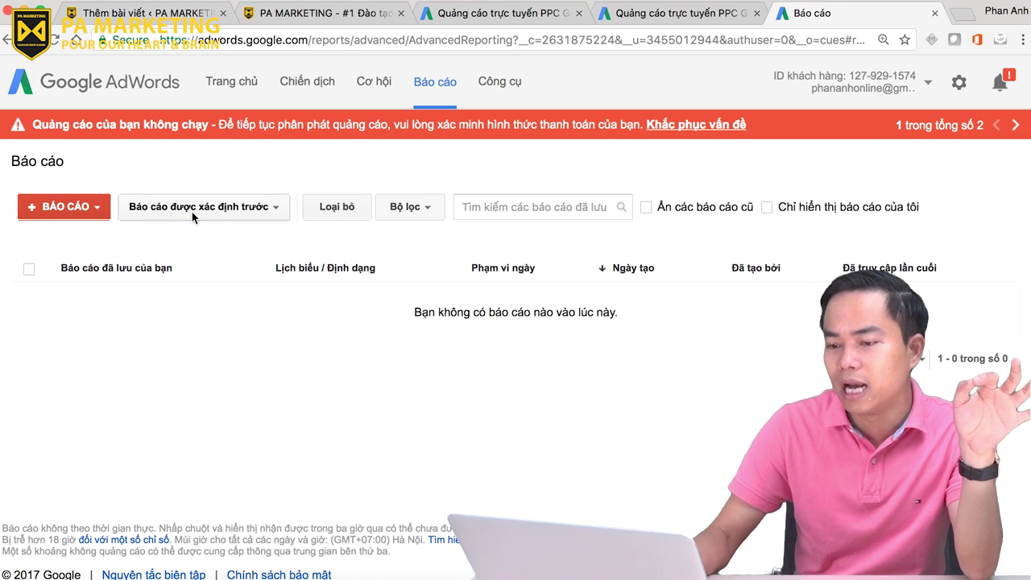
View the new report types and the predefined report categories (Báo cáo được xác định trước) on the reports page (Báo cáo).
left_click(95, 207)
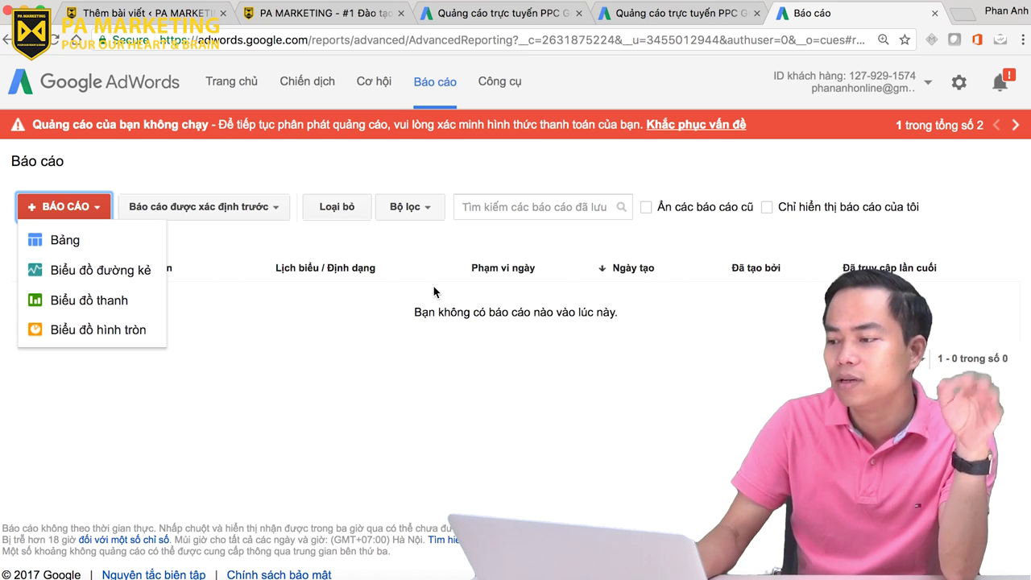
left_click(236, 209)
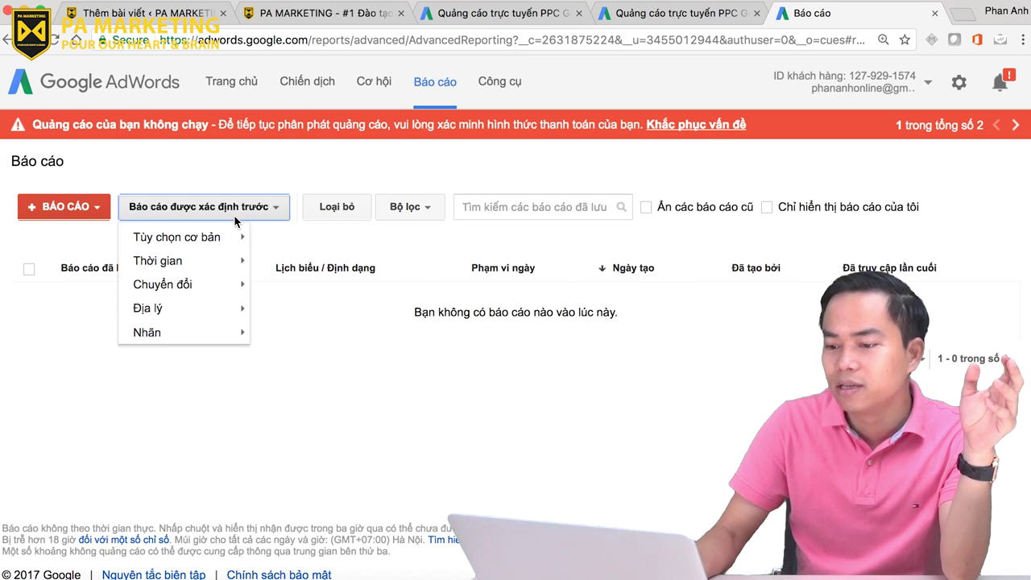
mouse_move(235, 235)
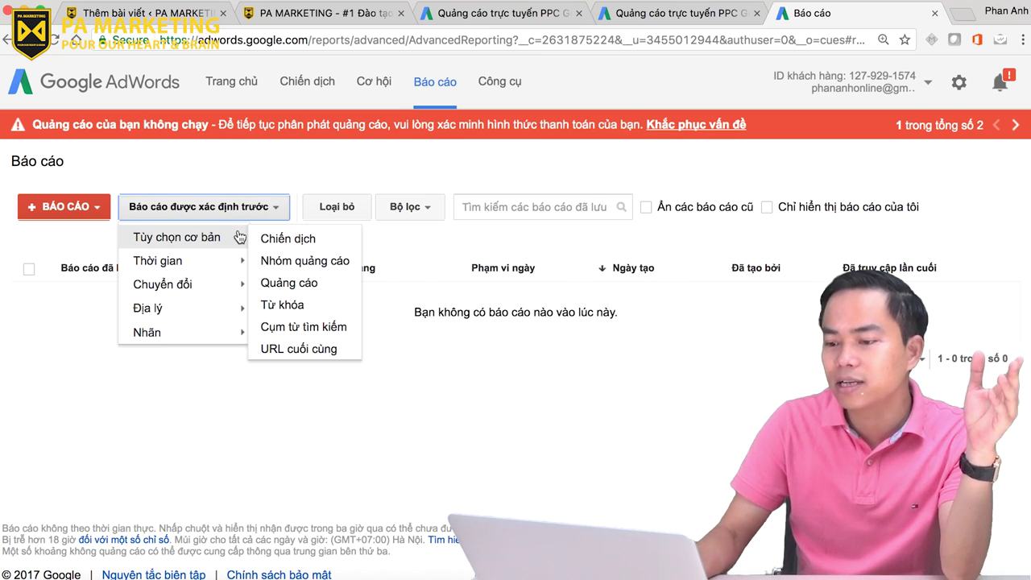
mouse_move(203, 267)
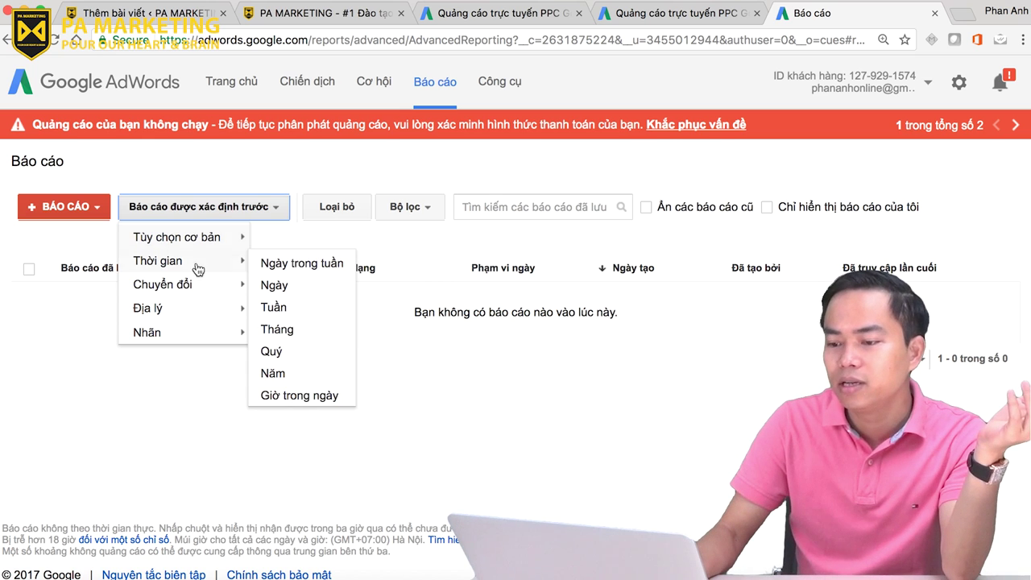
mouse_move(221, 338)
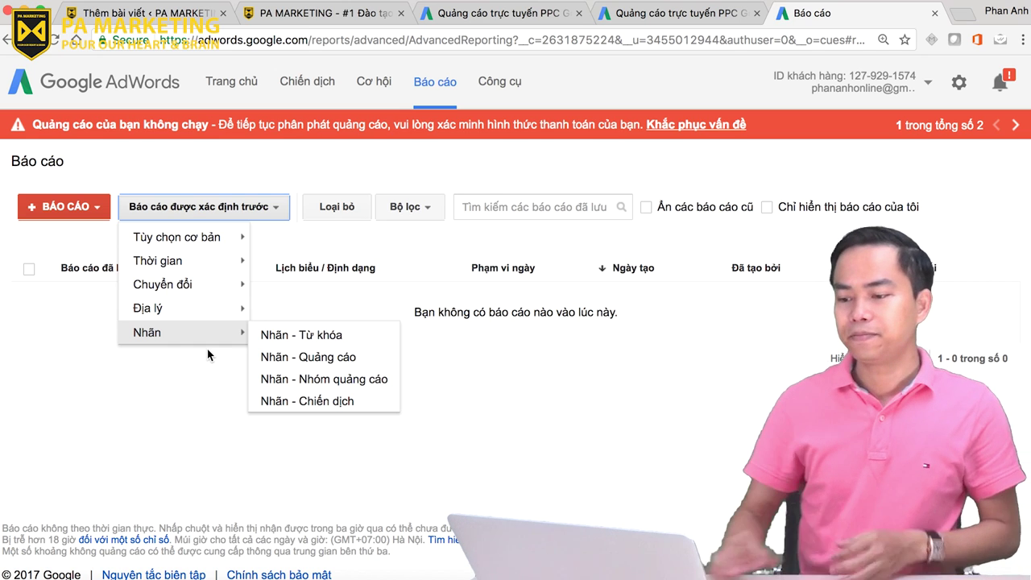
Check the saved reports' filter and search options, and turn Chỉ hiển thị báo cáo của tôi on and off again.
left_click(432, 208)
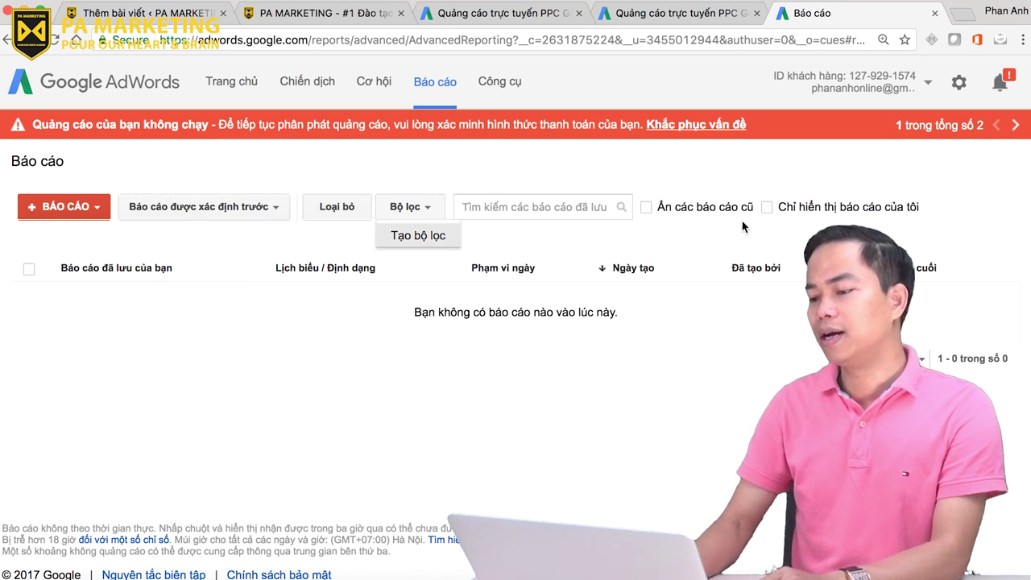
left_click(602, 211)
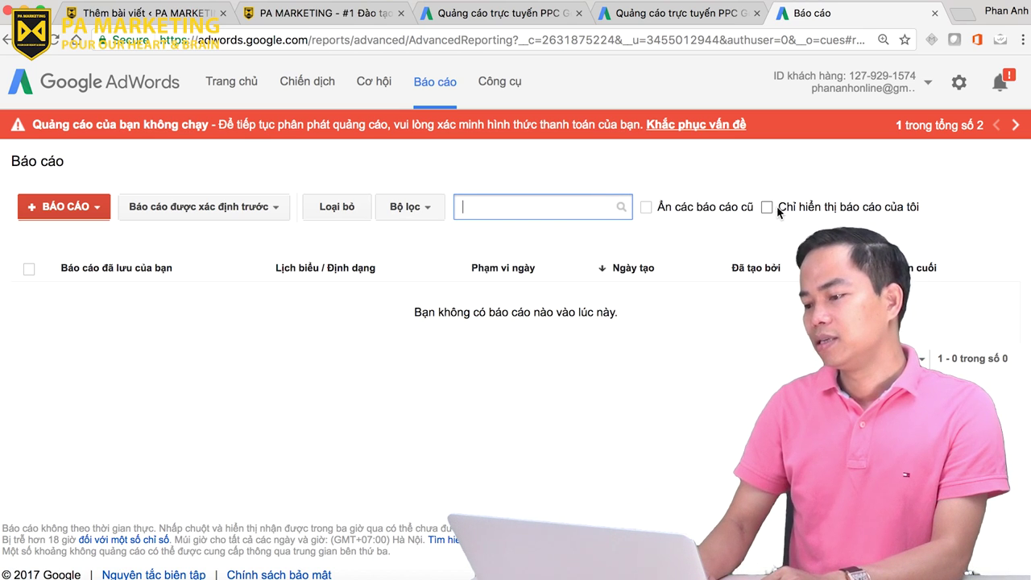
left_click(647, 208)
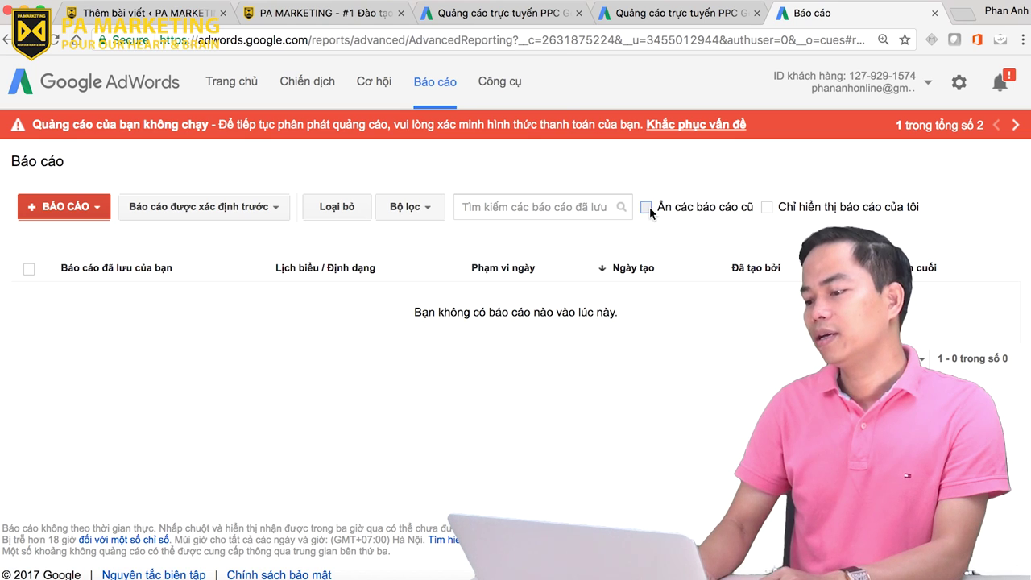
left_click(767, 207)
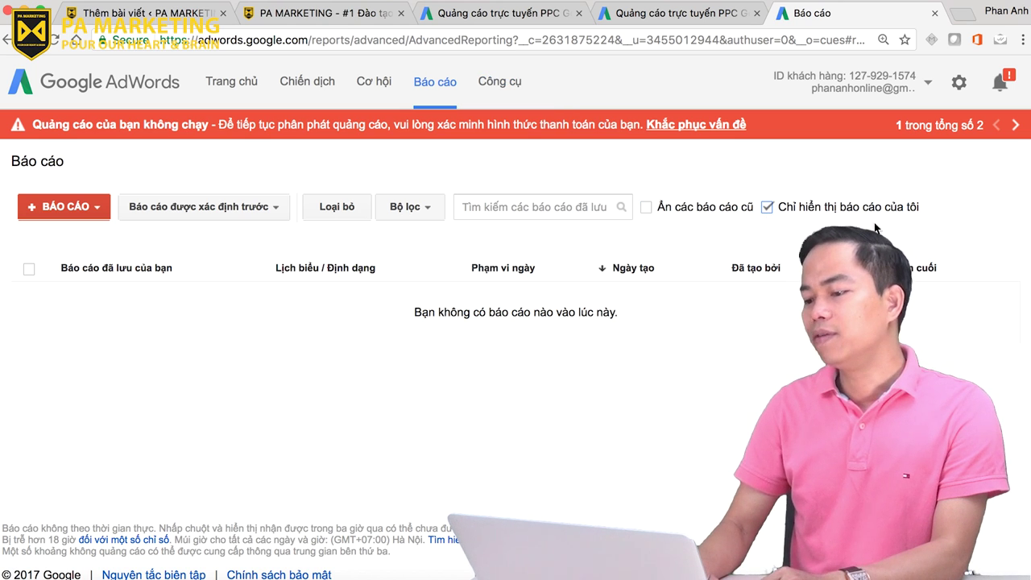
left_click(767, 207)
Create a new table report (Bảng) with Chiến dịch and Quảng cáo as its columns.
left_click(85, 206)
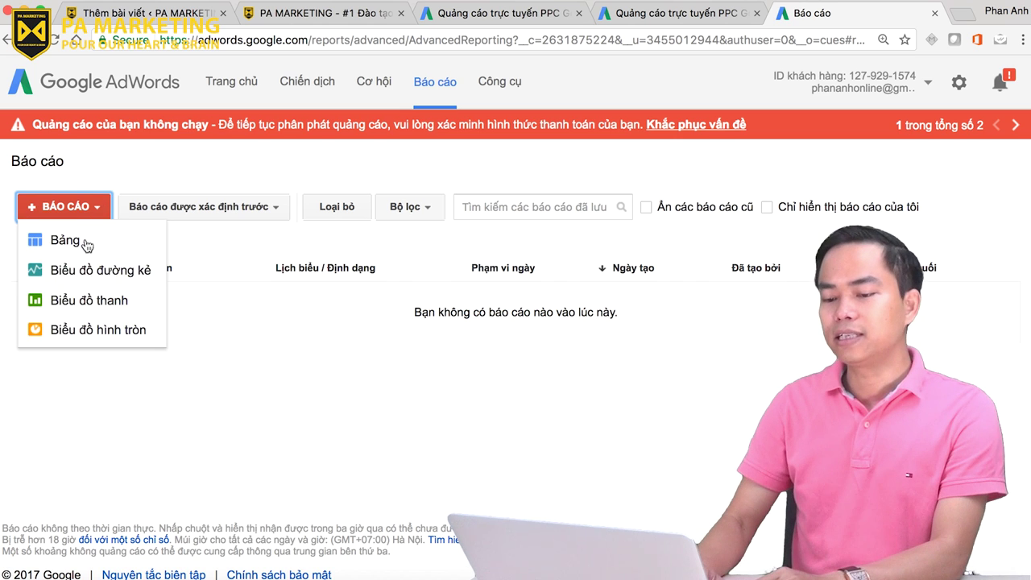
left_click(351, 235)
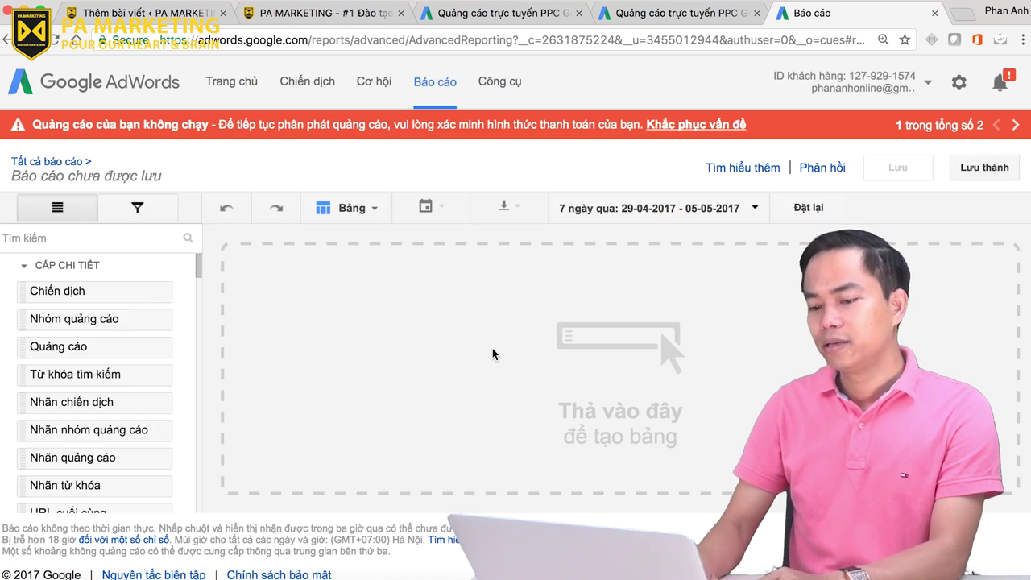
left_click(56, 292)
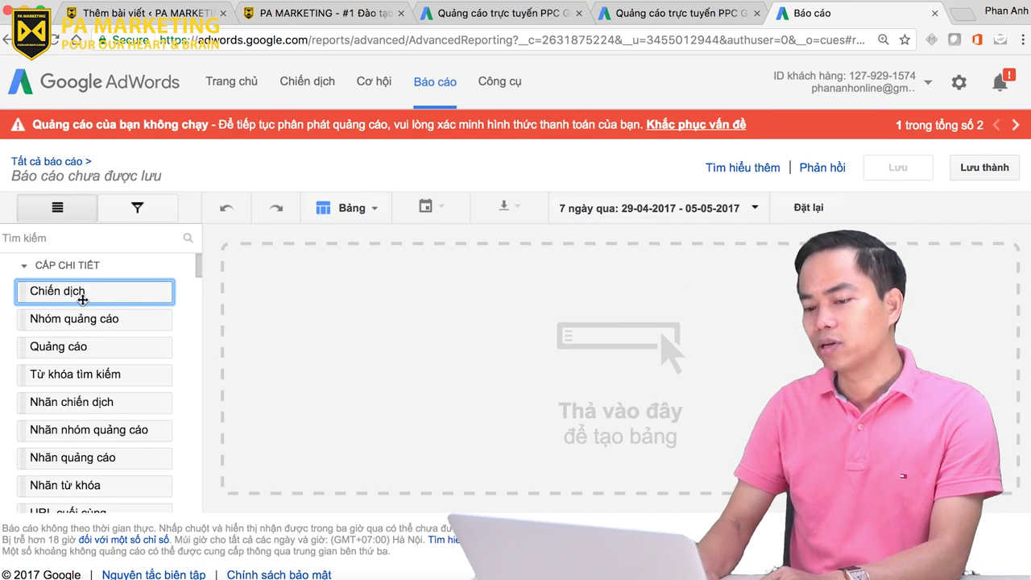
left_click_drag(92, 293, 327, 306)
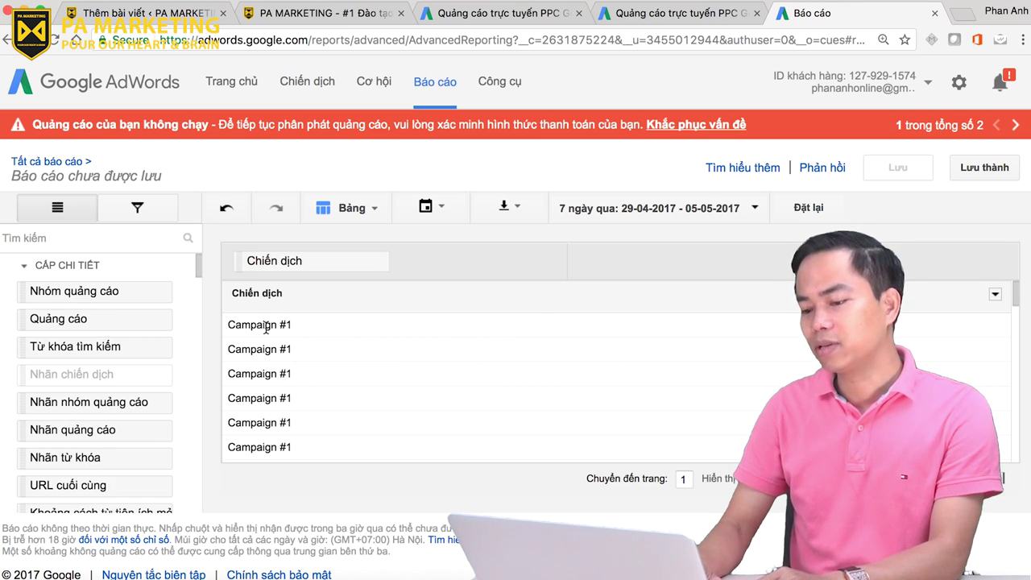
left_click_drag(64, 319, 353, 310)
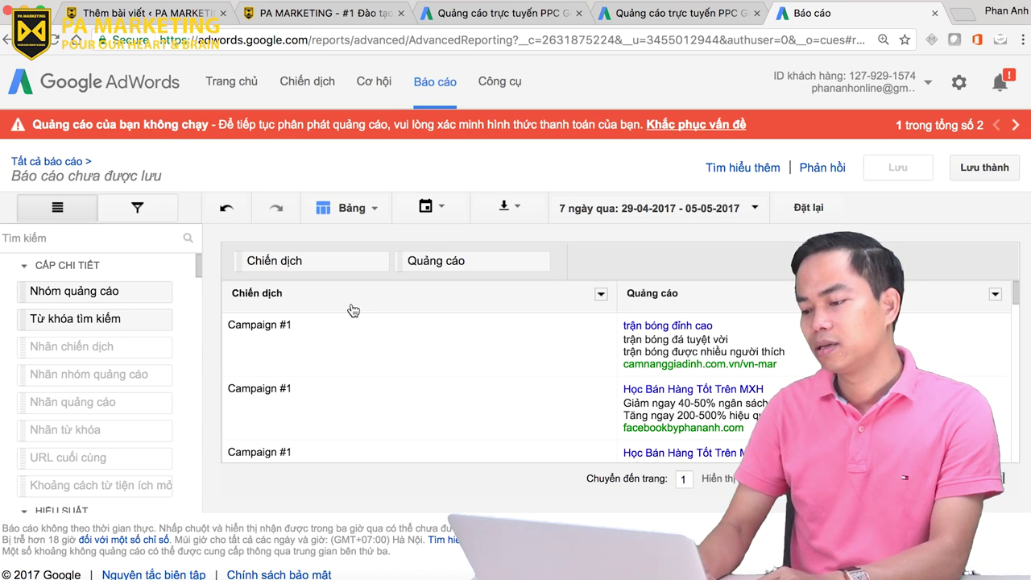
Examine the report's campaign and ad rows, its filter fields and the available download formats, without downloading.
scroll(528, 368, "down", 5)
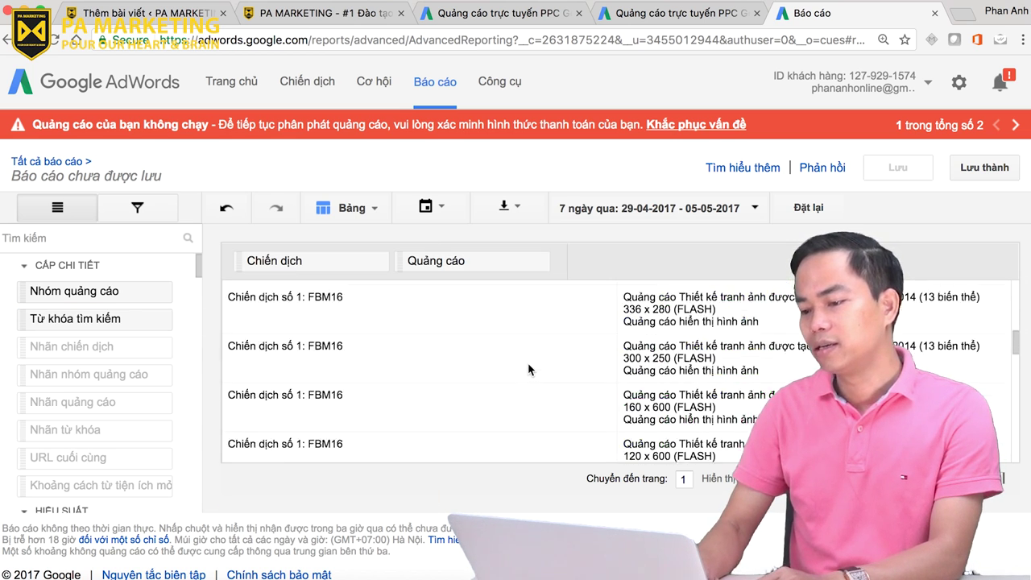
scroll(528, 369, "up", 5)
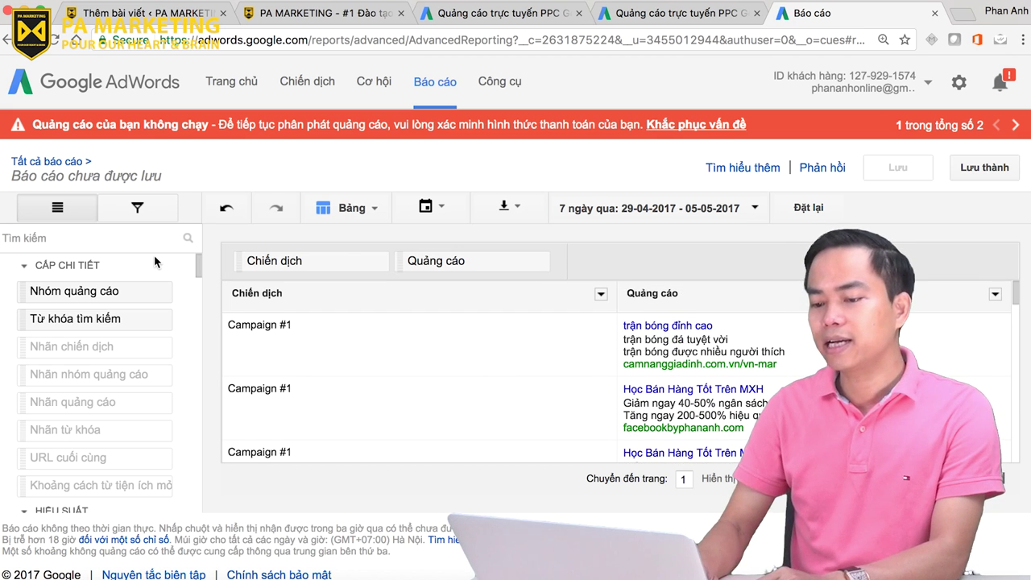
left_click(54, 209)
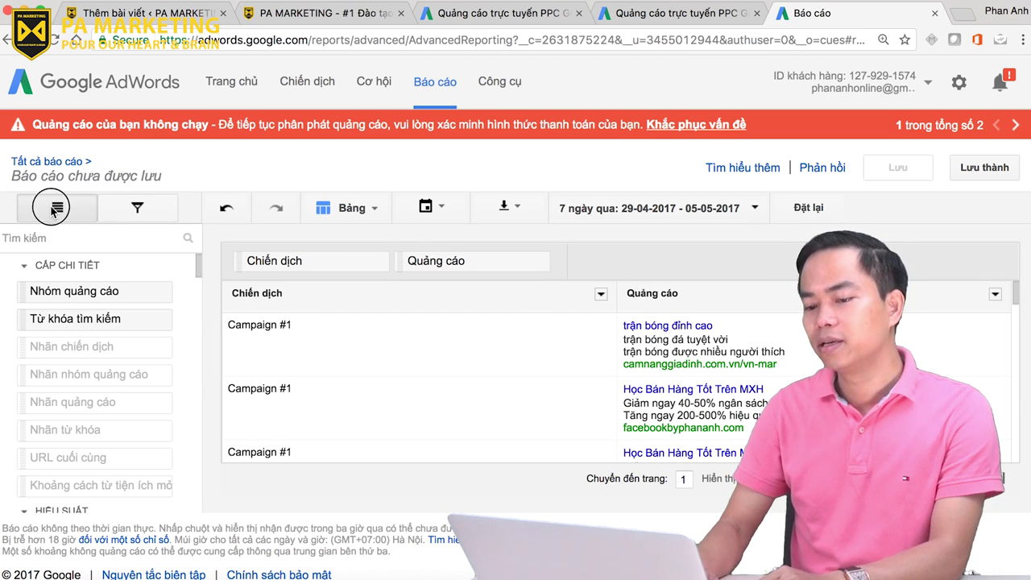
left_click(137, 209)
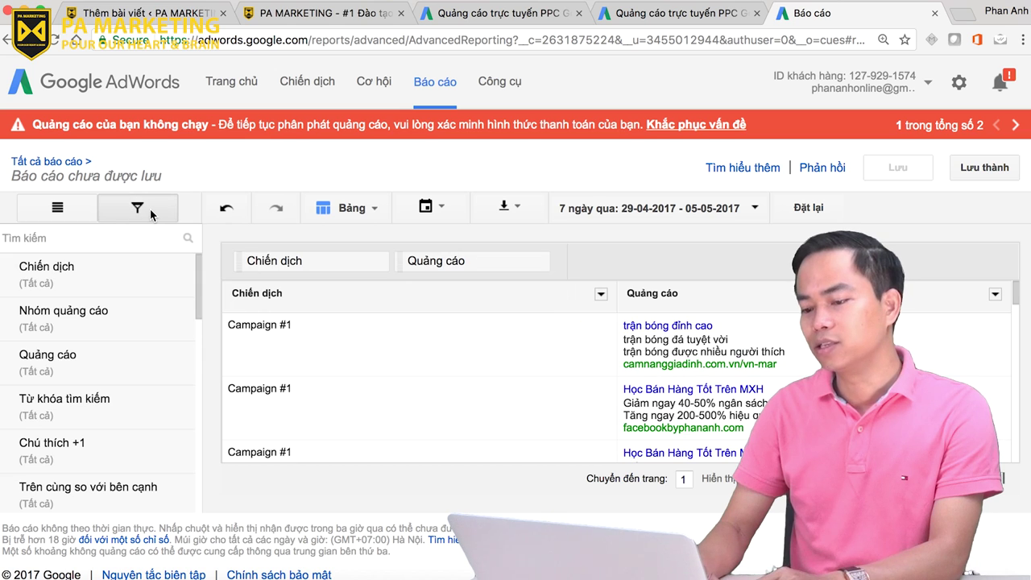
scroll(709, 332, "down", 10)
scroll(717, 332, "down", 5)
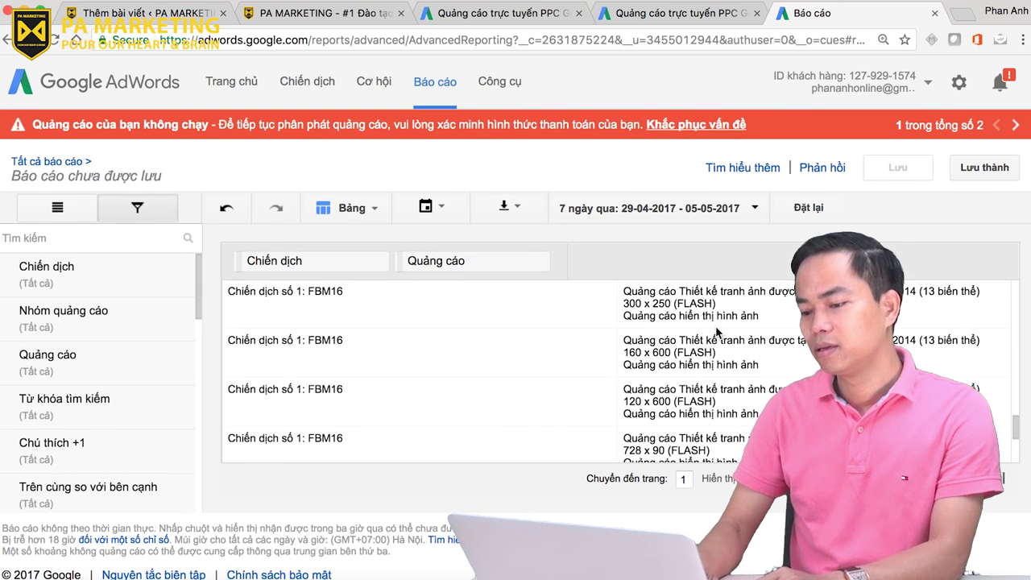
scroll(717, 332, "up", 15)
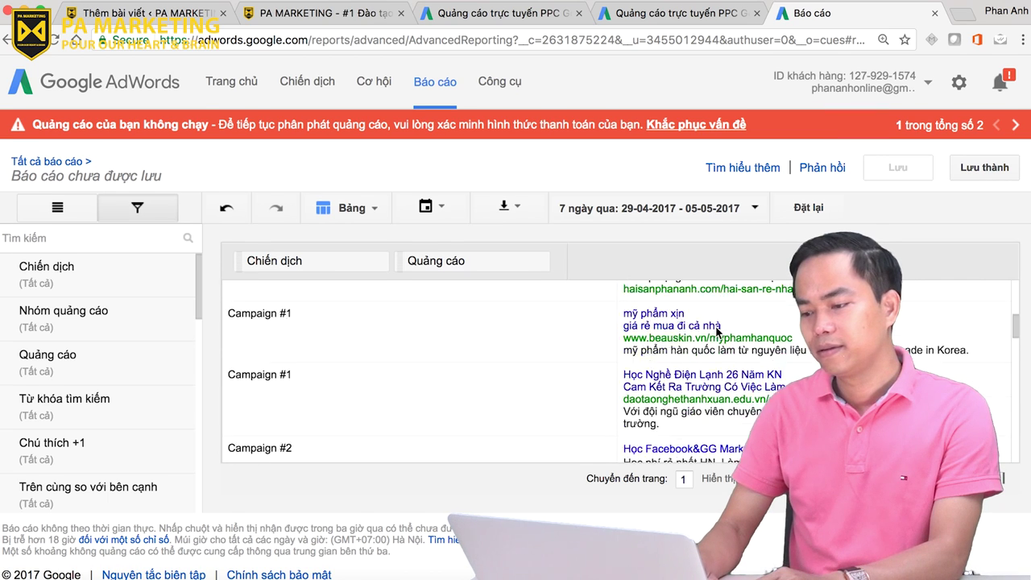
left_click(505, 206)
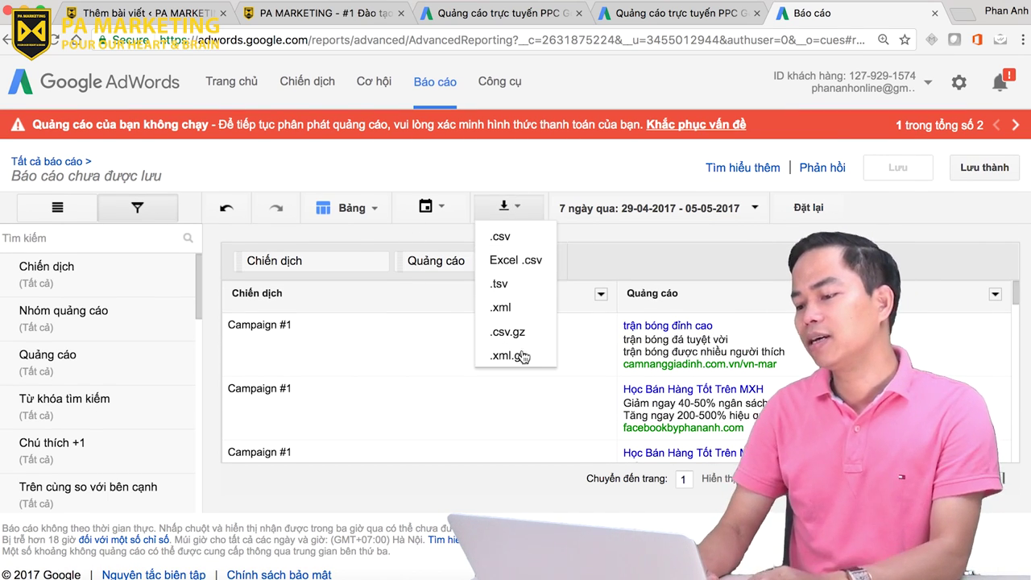
left_click(531, 207)
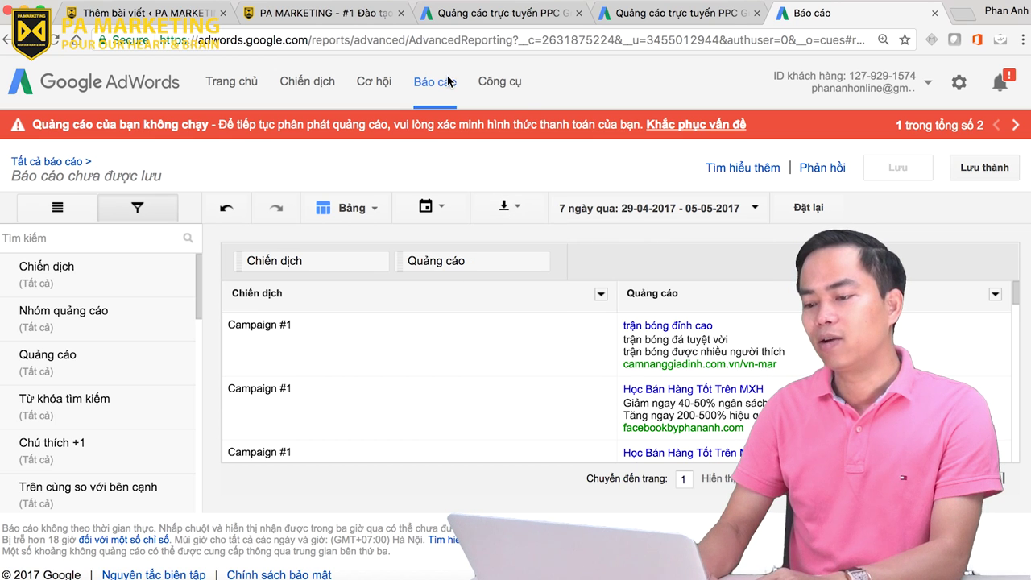
Enlarge the page and open the conversion (Chuyển đổi) and attribution (Phân bổ) tools from Công cụ in separate browser tabs.
left_click(499, 84)
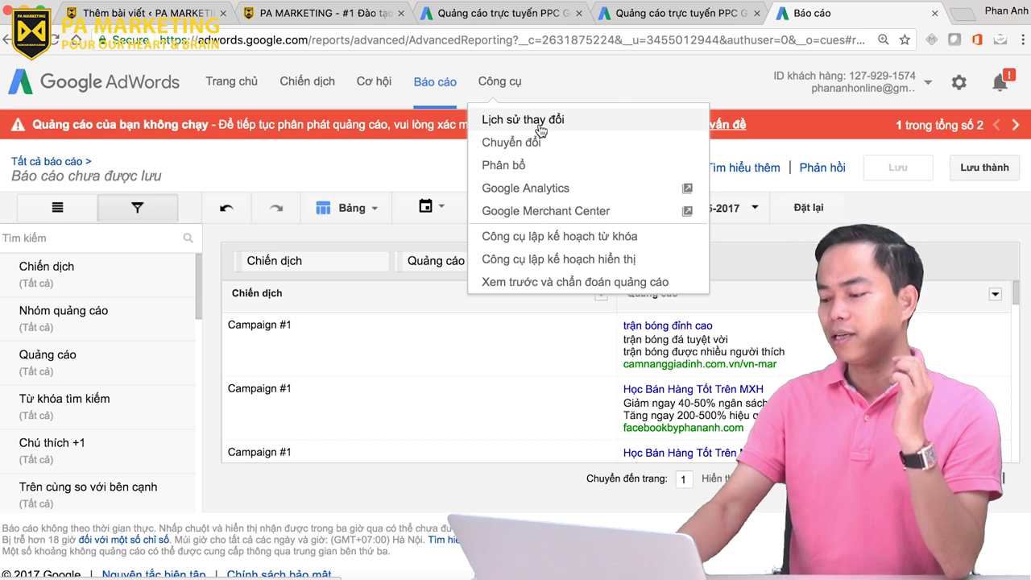
key("super+equal")
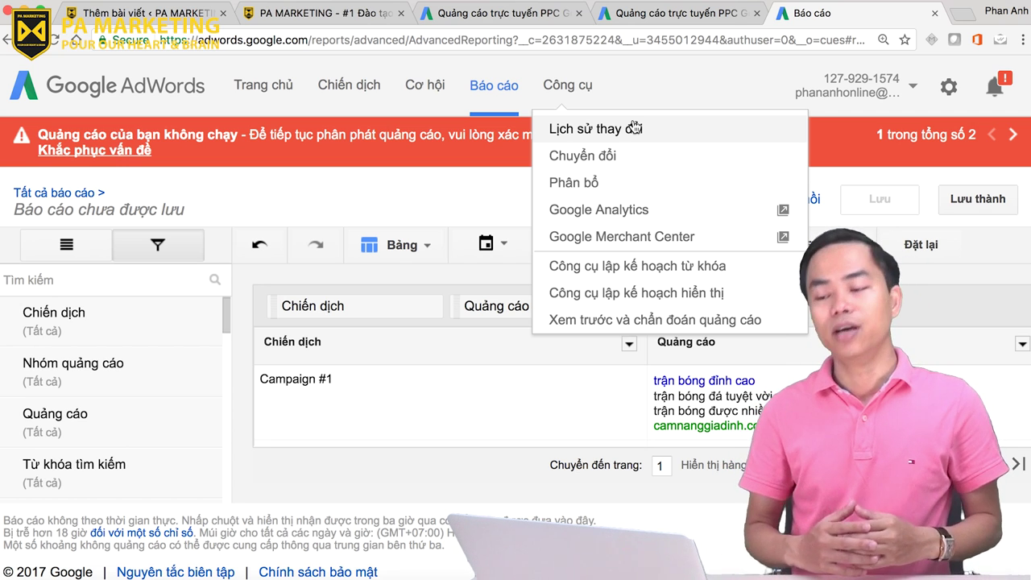
right_click(600, 162)
left_click(774, 129)
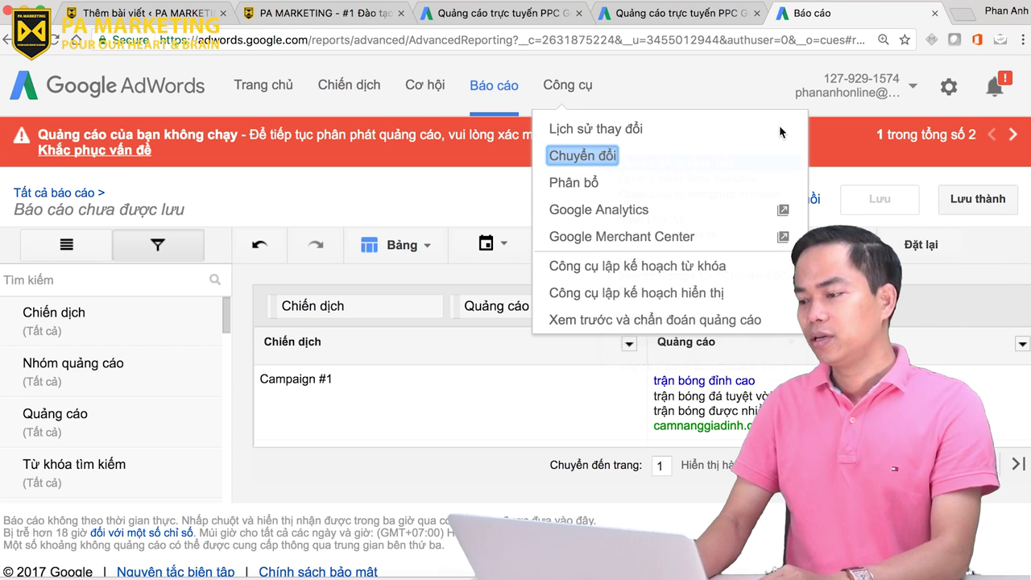
right_click(579, 188)
left_click(594, 192)
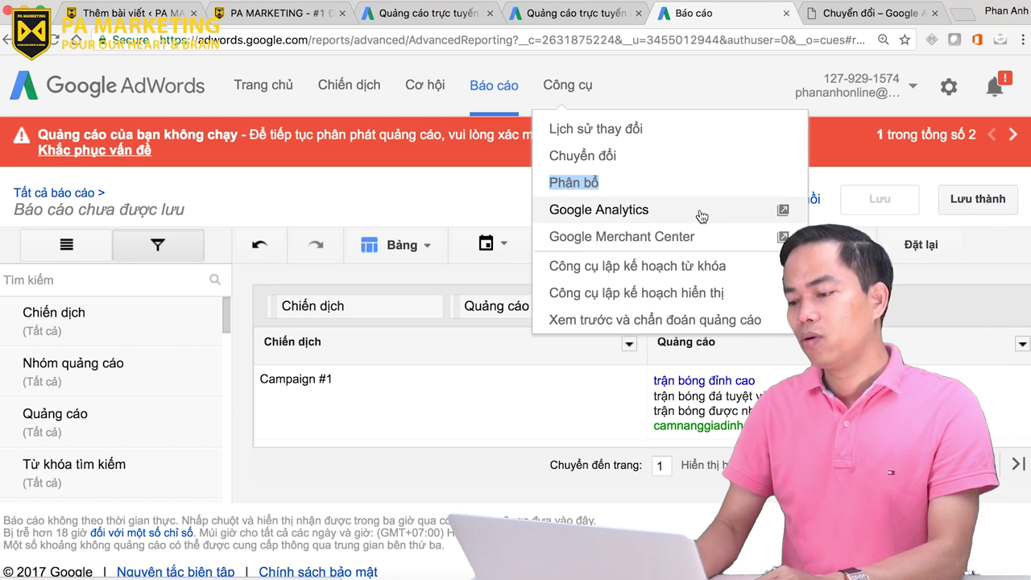
Open Google Analytics and the keyword planner (Công cụ lập kế hoạch từ khóa) in separate browser tabs.
right_click(620, 213)
left_click(644, 220)
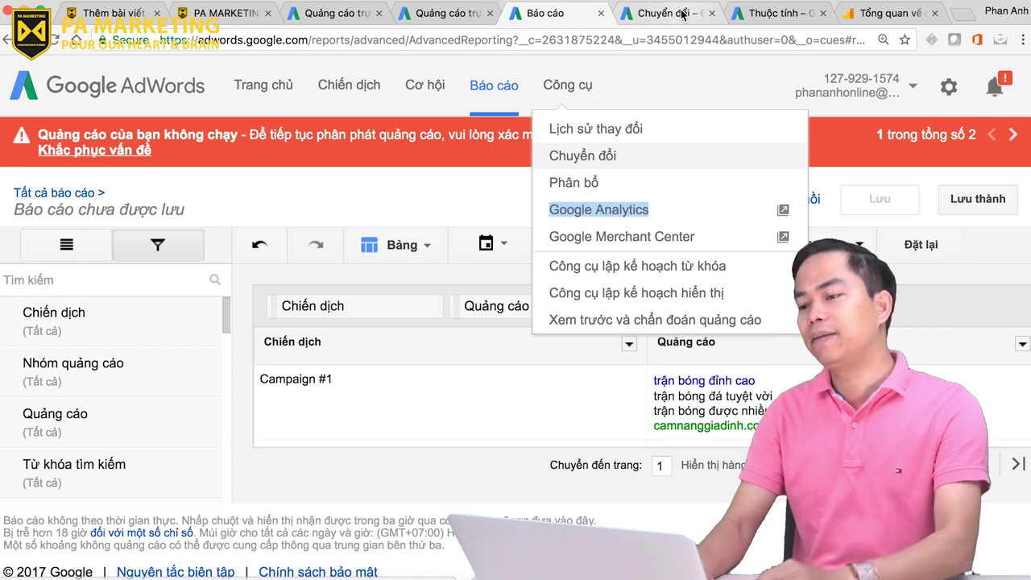
right_click(634, 265)
left_click(704, 268)
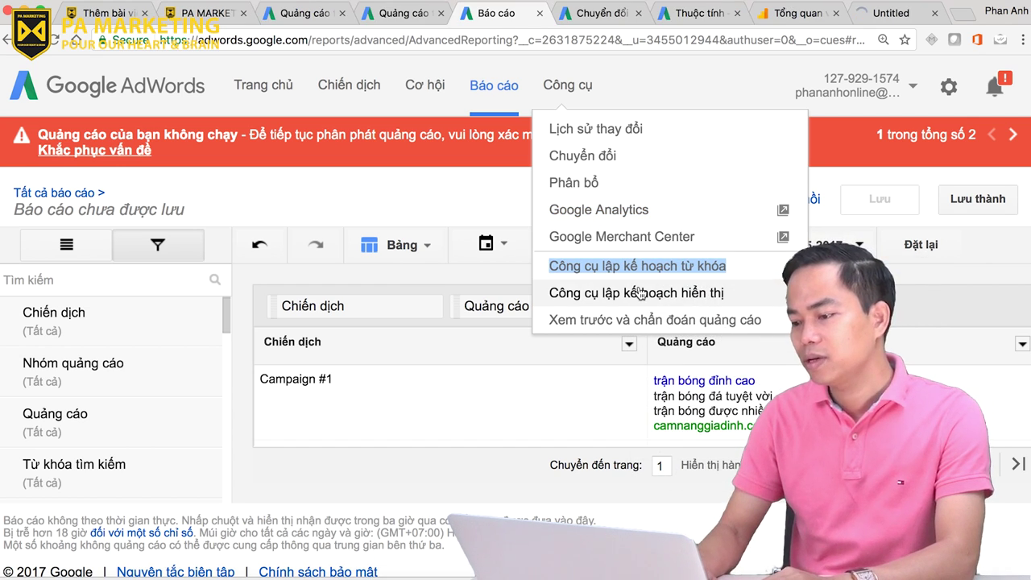
Open the display planner (Công cụ lập kế hoạch hiển thị) and the ad preview and diagnosis tool (Xem trước và chẩn đoán quảng cáo) in separate browser tabs.
right_click(673, 297)
left_click(672, 295)
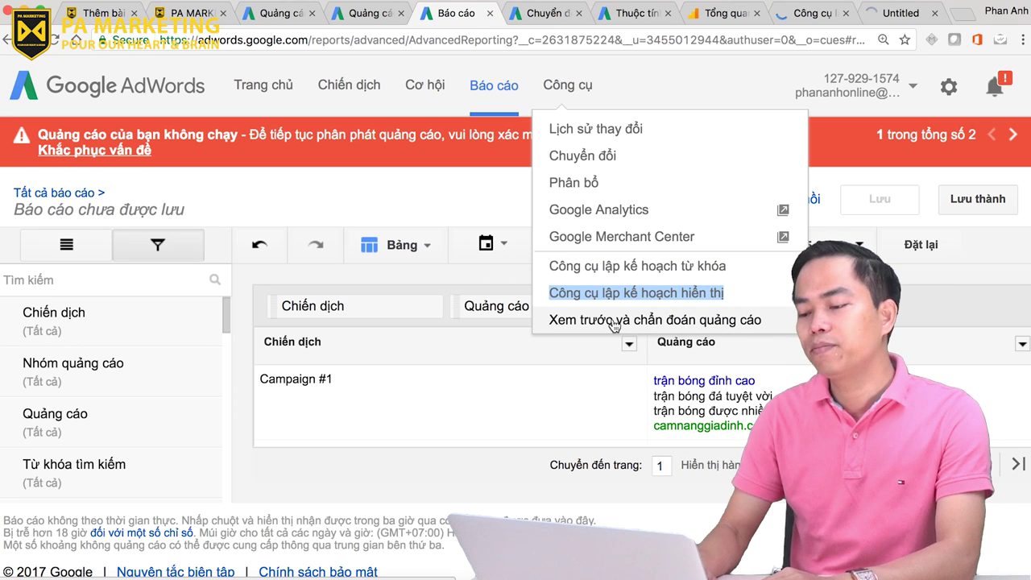
right_click(612, 321)
left_click(678, 326)
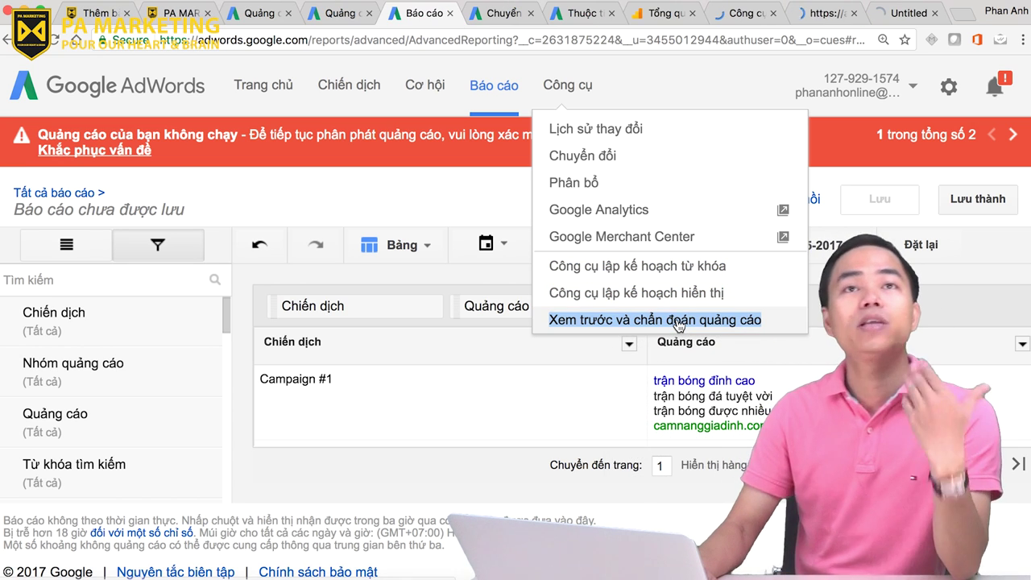
Look over the conversion tracking (Chuyển đổi) page and start adding a conversion to view the available conversion sources.
left_click(497, 13)
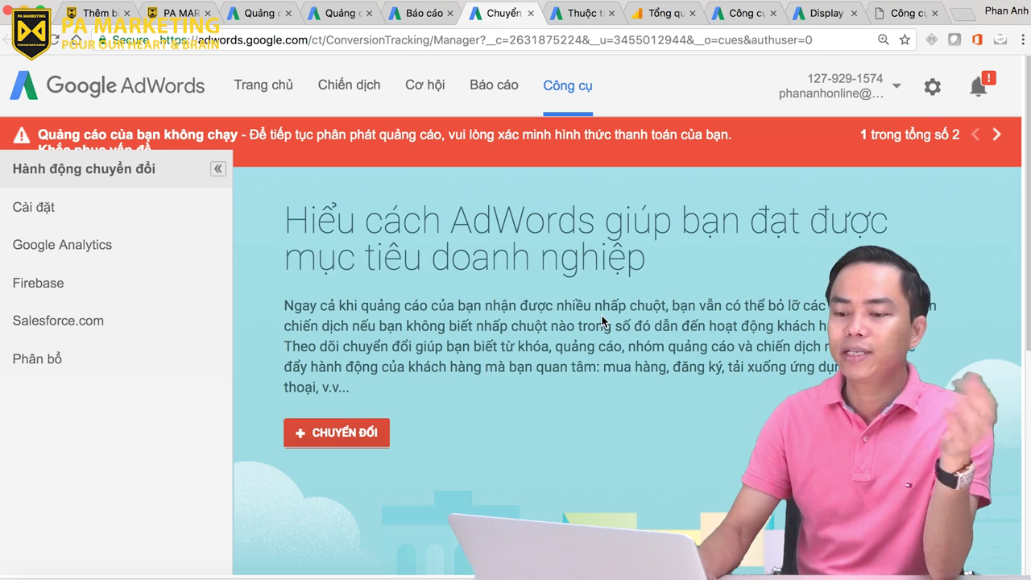
scroll(603, 321, "down", 2)
scroll(602, 319, "up", 2)
scroll(601, 319, "down", 10)
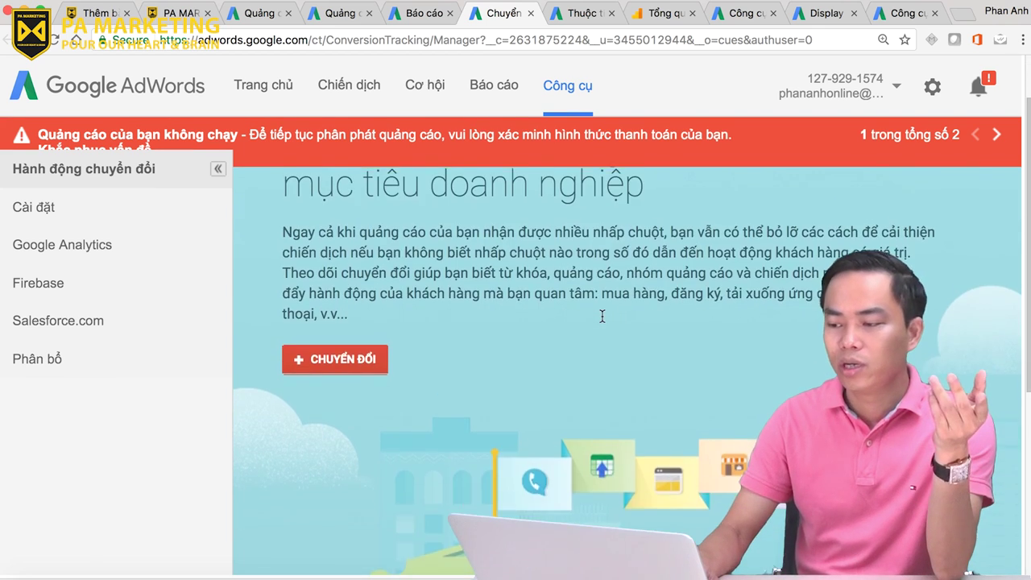
scroll(601, 320, "up", 8)
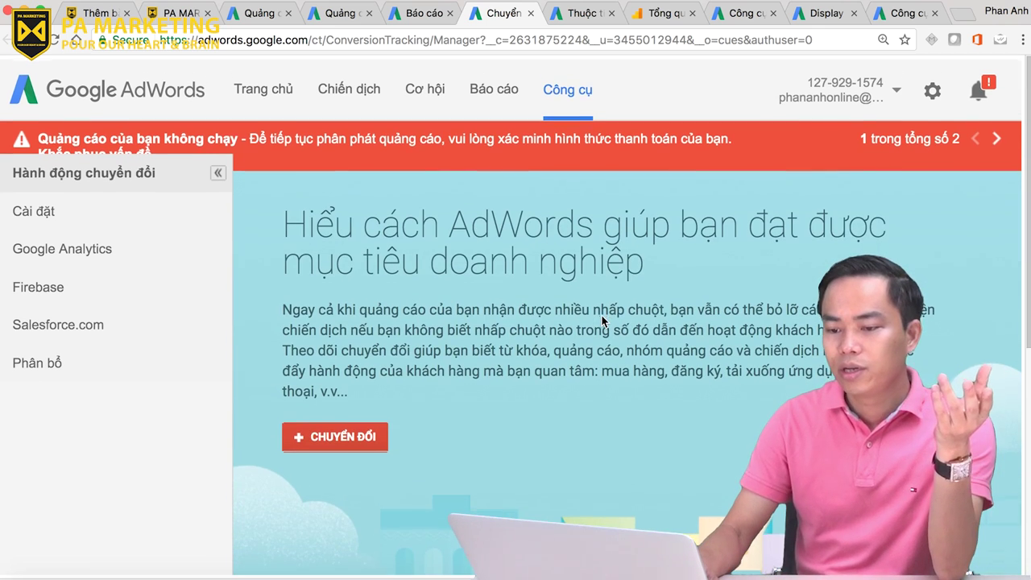
left_click(340, 435)
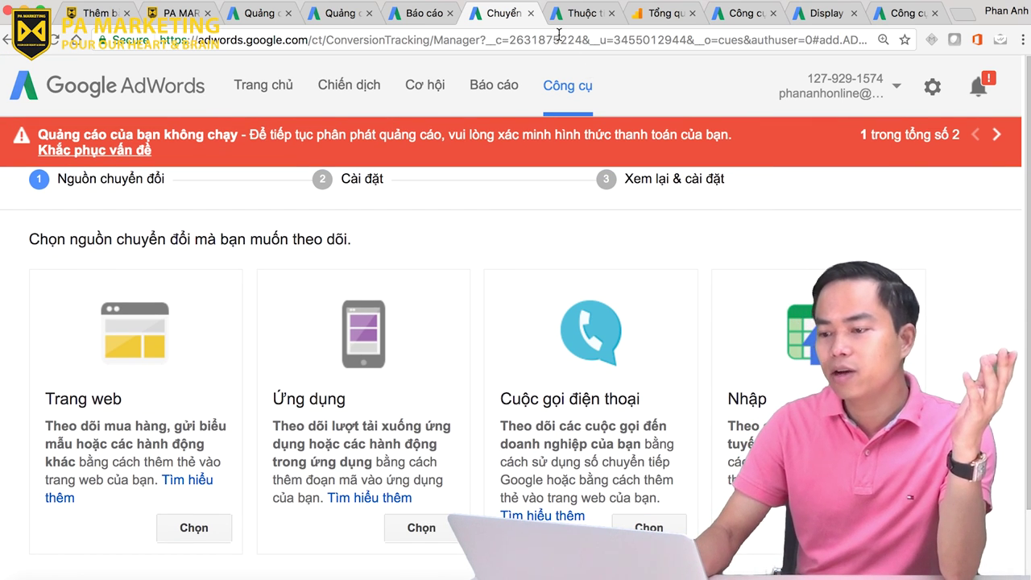
On the attribution page, expand Đường dẫn and Phân tích nhấp chuột, and view the first-click analysis (Phân tích nhấp chuột đầu tiên).
left_click(573, 14)
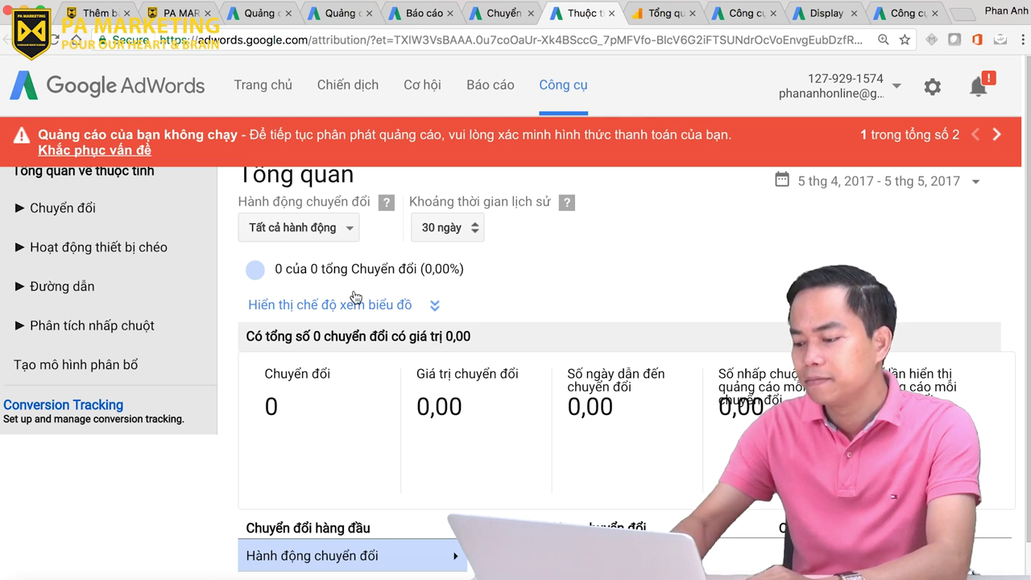
key("ctrl+minus")
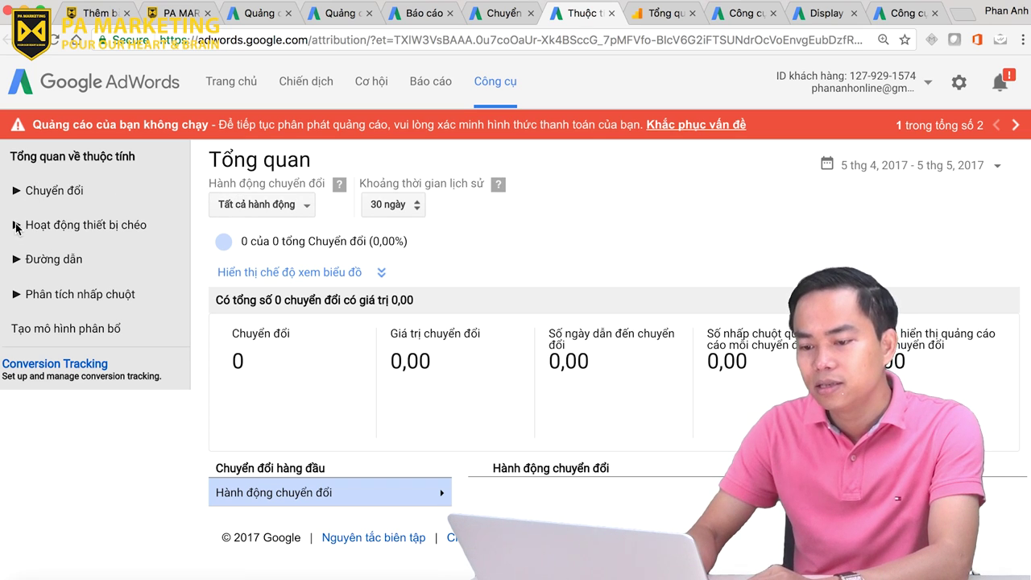
left_click(24, 261)
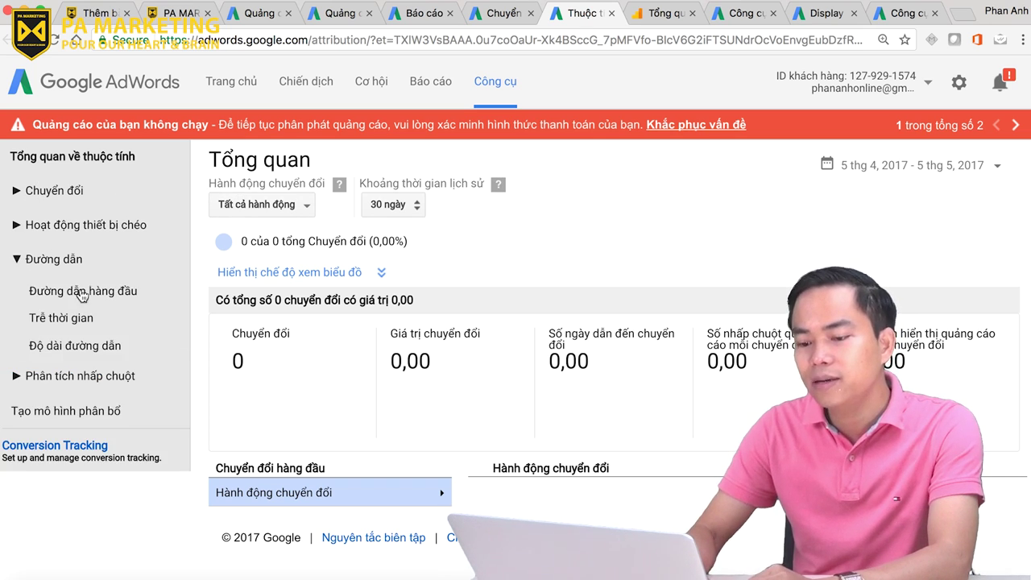
left_click(18, 374)
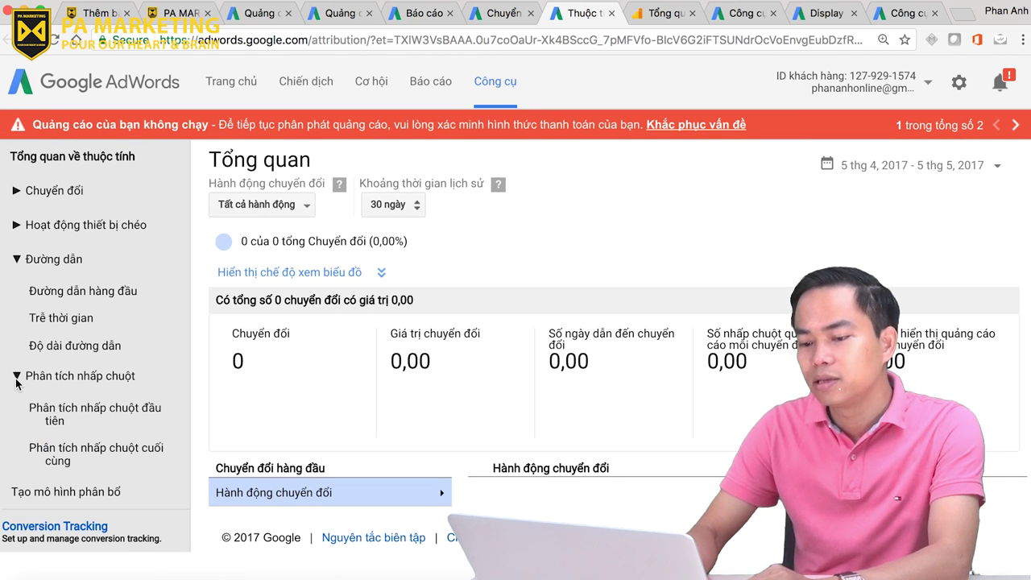
left_click(103, 406)
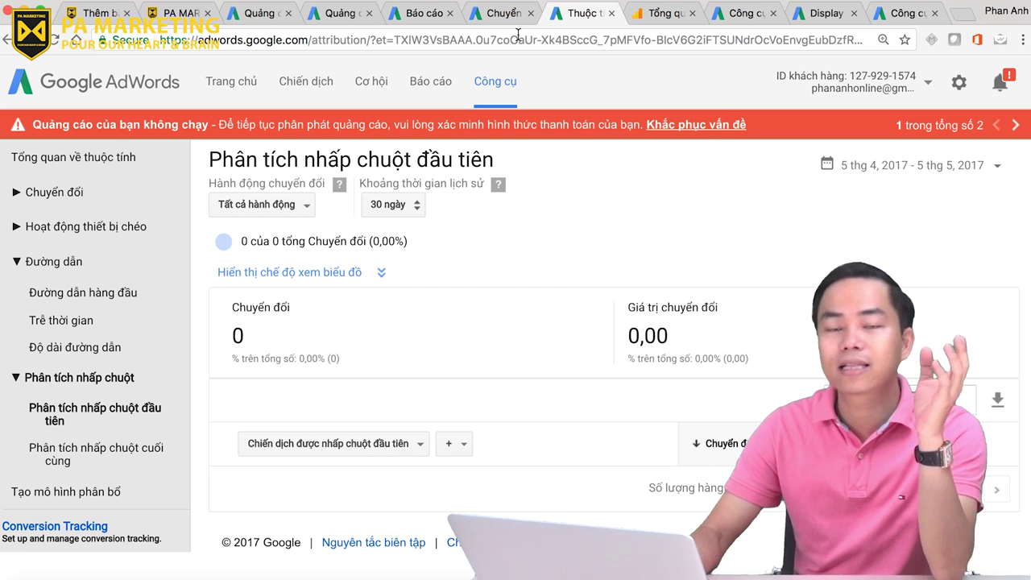
Switch to Google Analytics, dismiss the new-navigation notice and examine the audience overview report down to its demographics section.
left_click(654, 16)
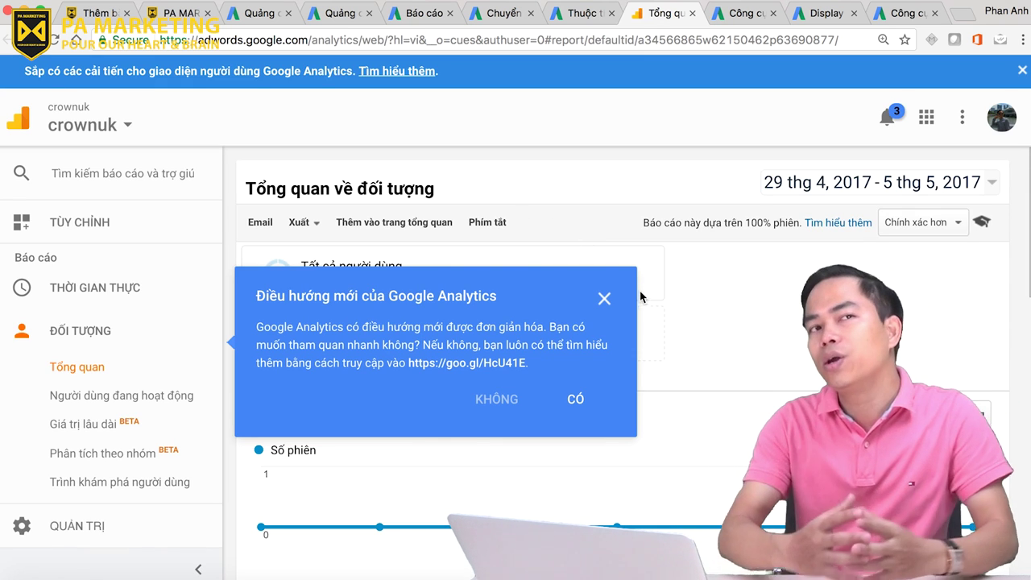
left_click(605, 300)
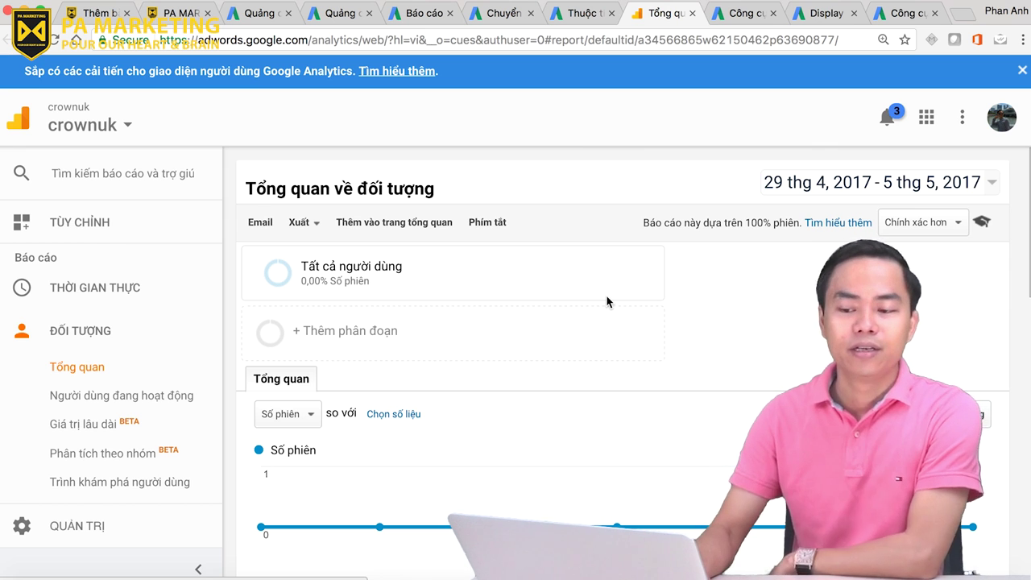
scroll(607, 301, "down", 10)
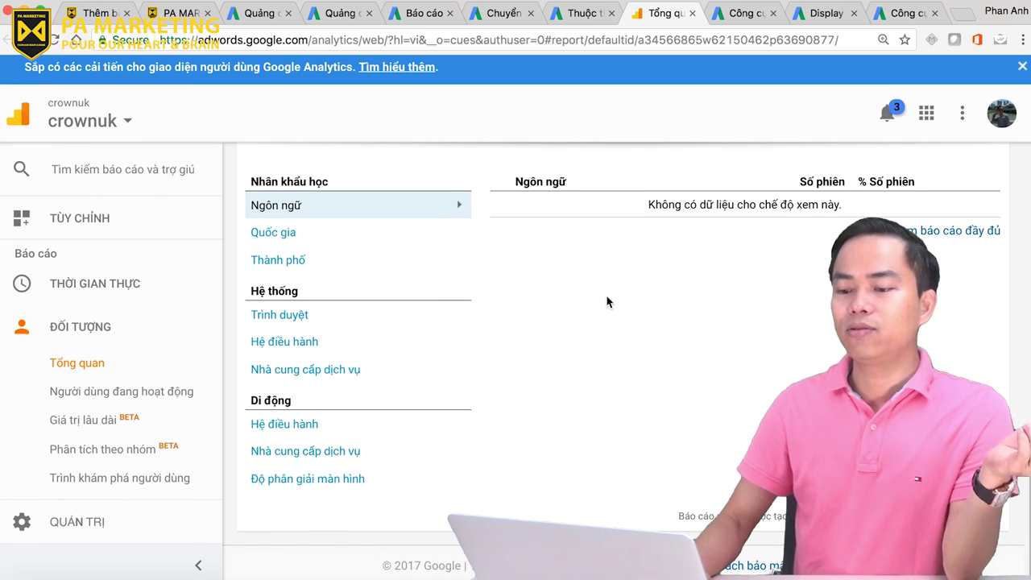
Show the list of Analytics accounts and select the crownuk account and its crownuk property.
left_click(126, 126)
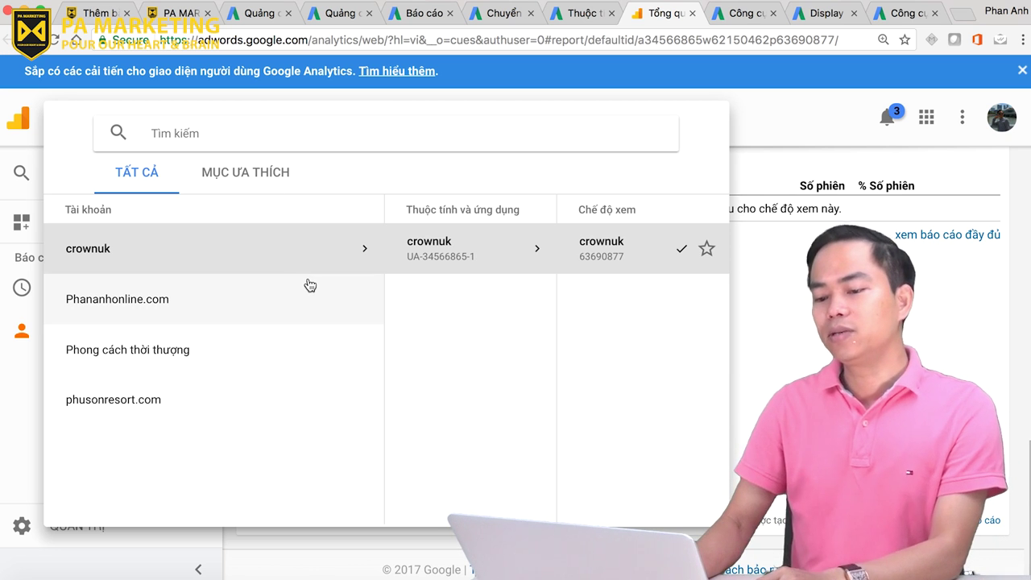
left_click(121, 259)
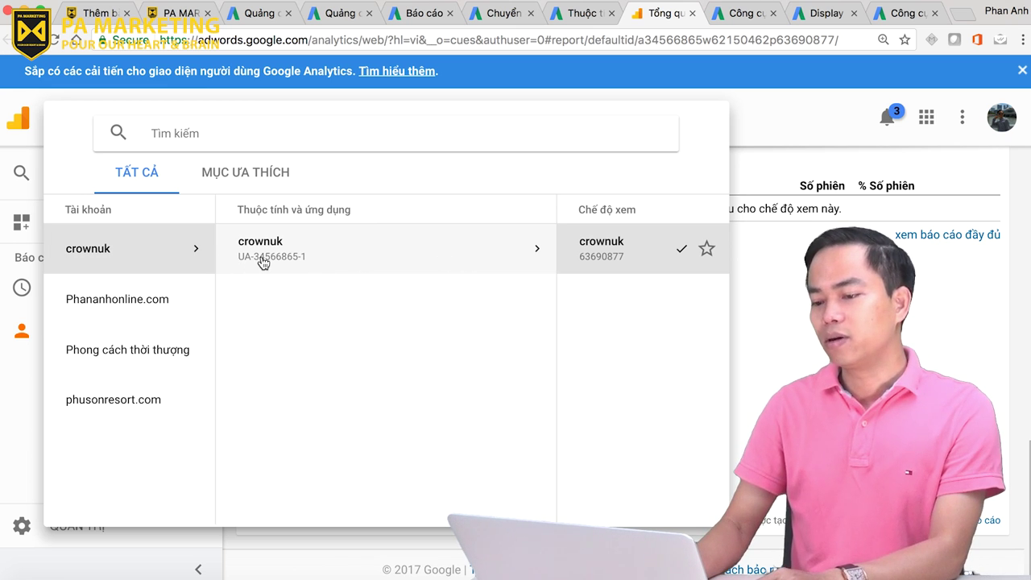
left_click(252, 265)
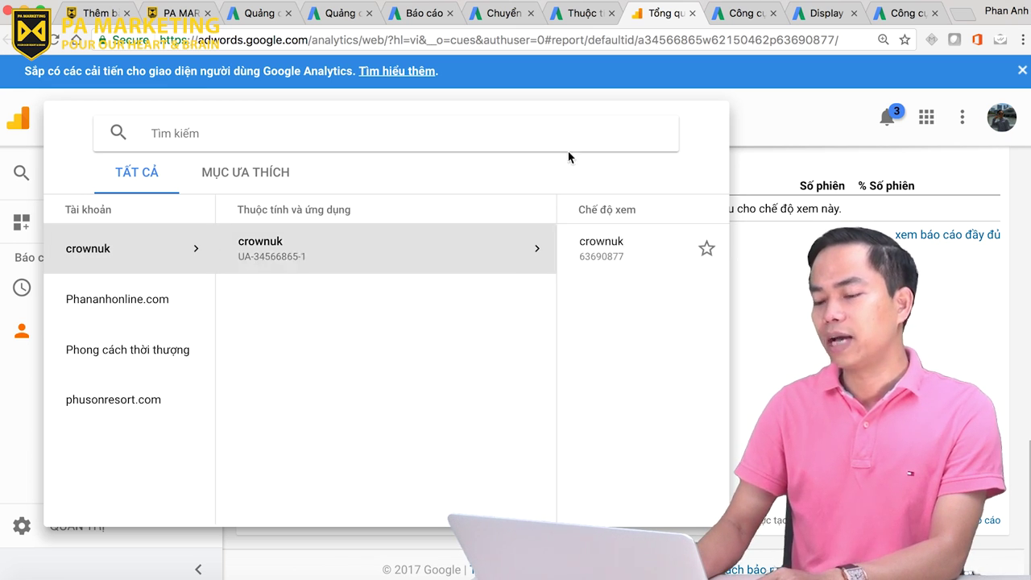
Open crownspace.vn in a new browser tab and look over its home page.
left_click(960, 13)
type("crownuk.com.vn")
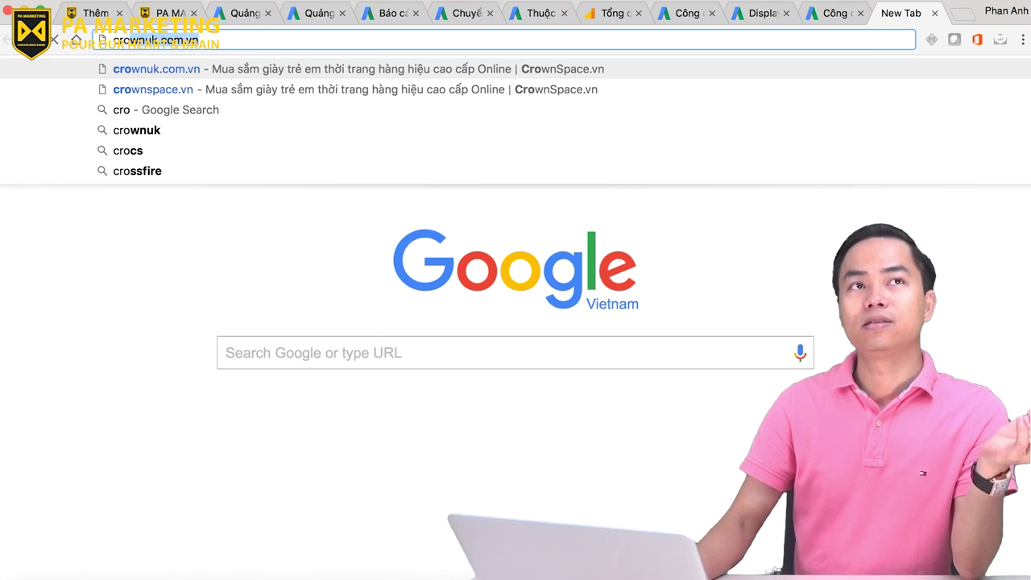
key("Down")
key("Return")
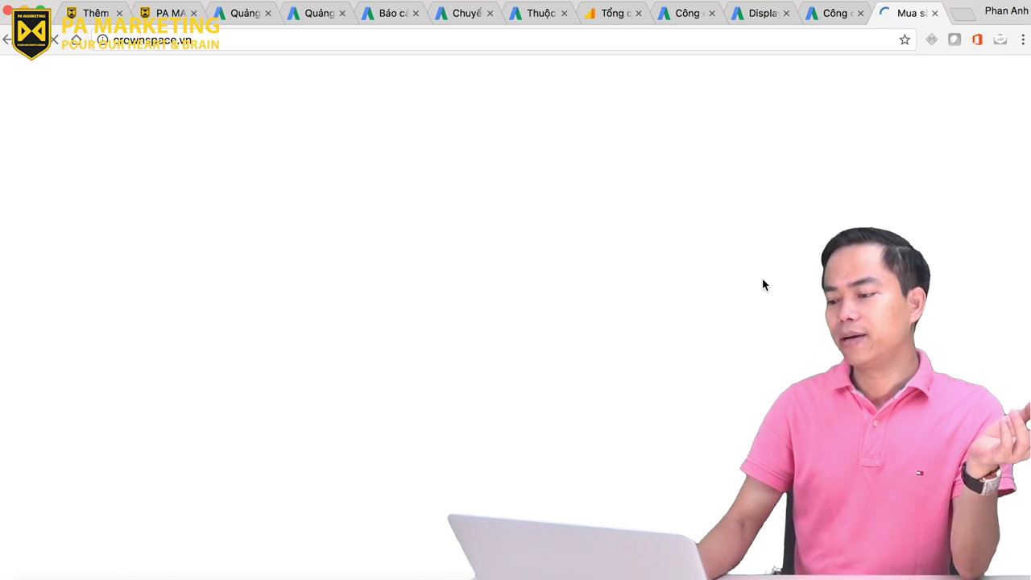
scroll(648, 286, "down", 3)
scroll(648, 286, "down", 4)
scroll(647, 286, "up", 10)
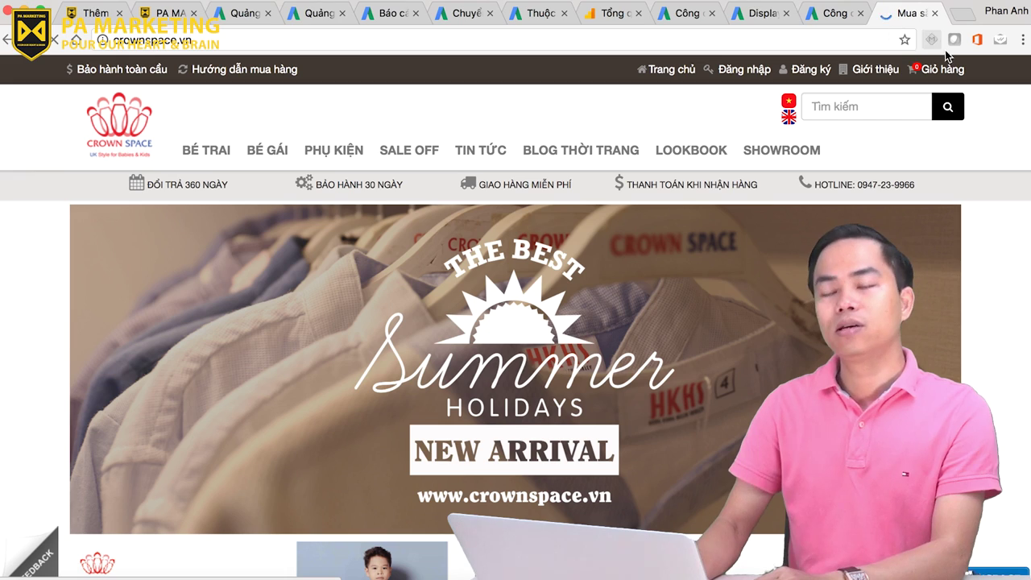
scroll(467, 139, "down", 10)
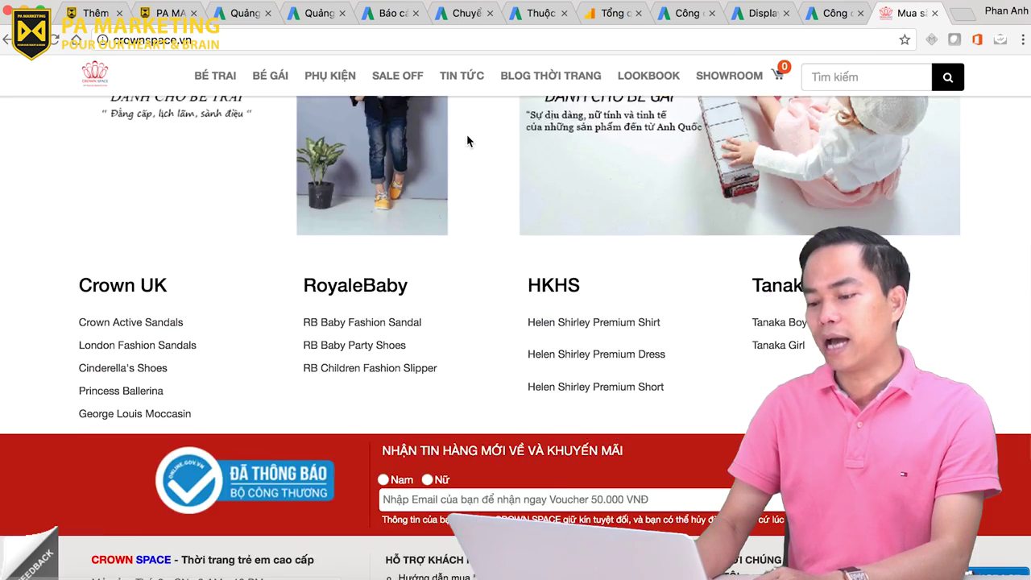
scroll(467, 138, "up", 10)
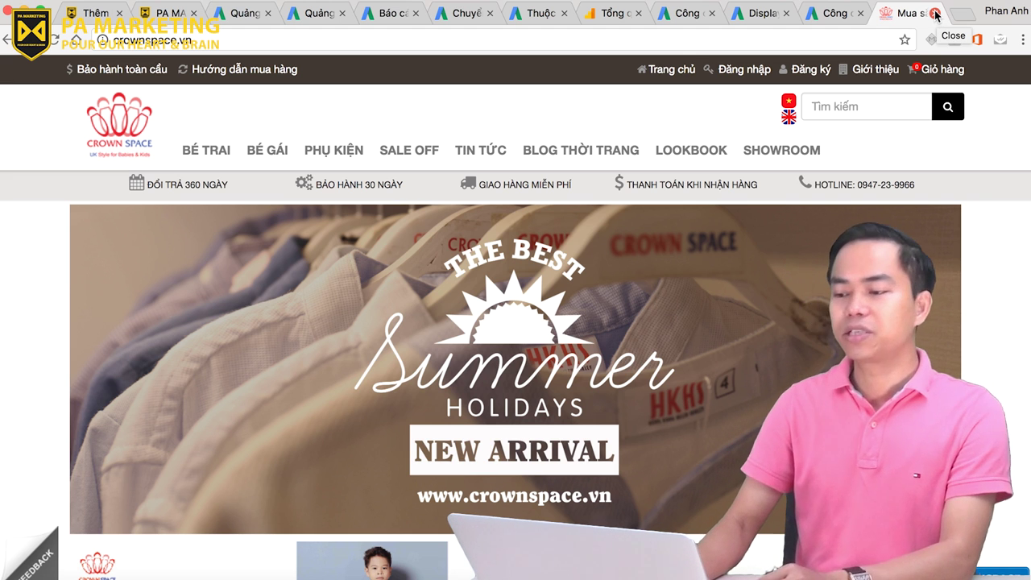
Examine the keyword planner's start page with its options for finding new keywords and for planning budgets and forecasts.
left_click(821, 16)
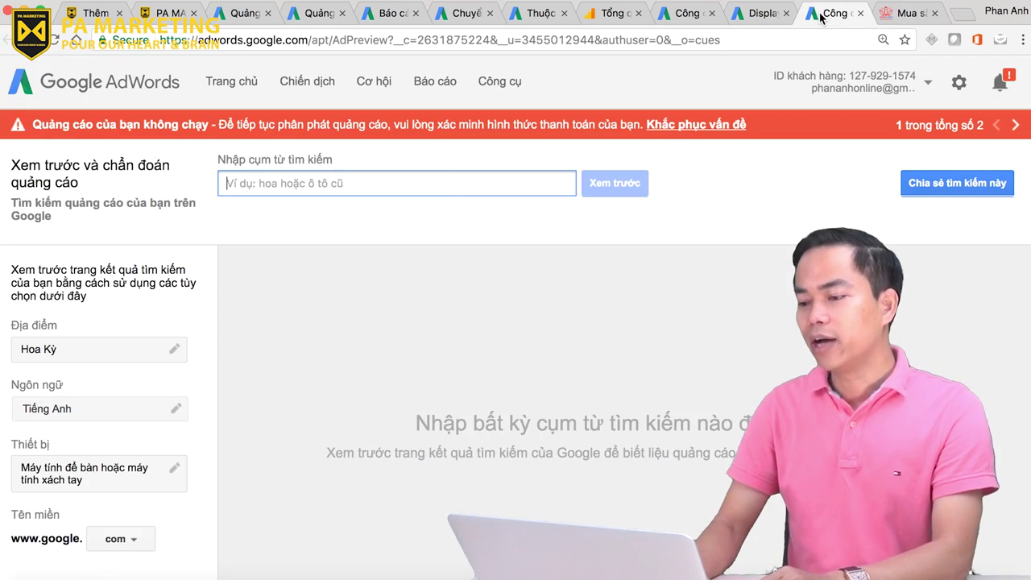
left_click(612, 18)
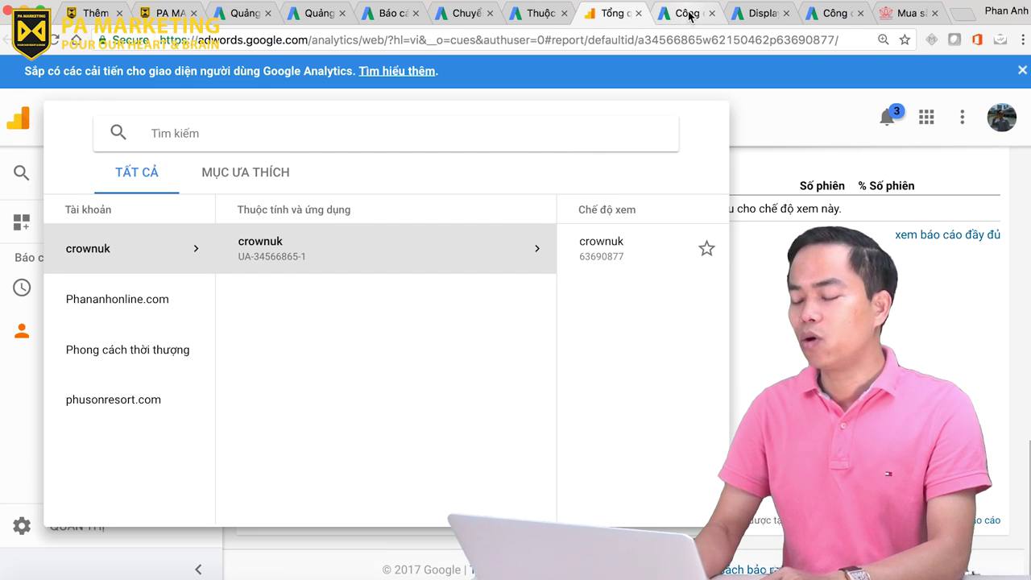
left_click(689, 17)
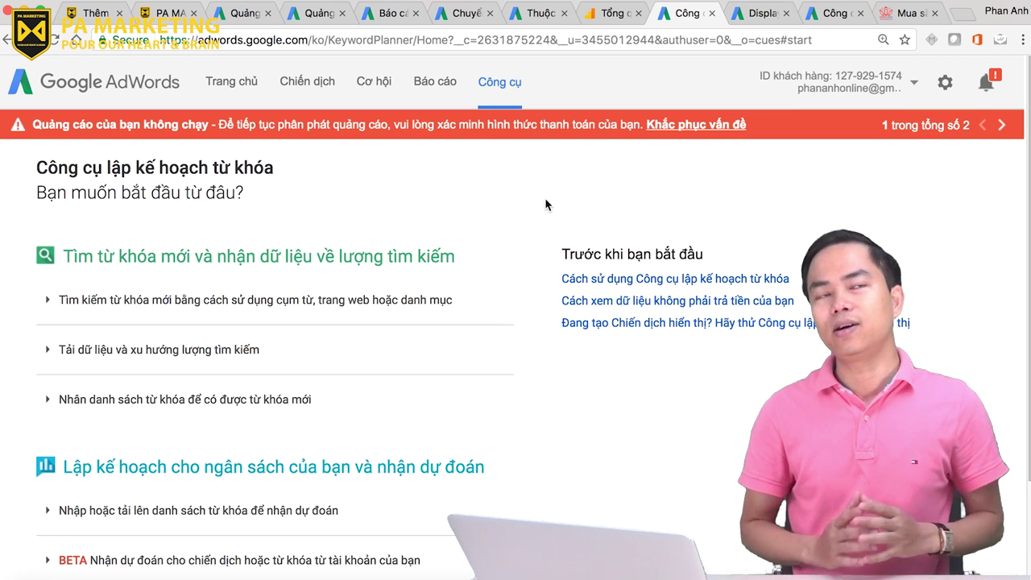
scroll(545, 204, "down", 2)
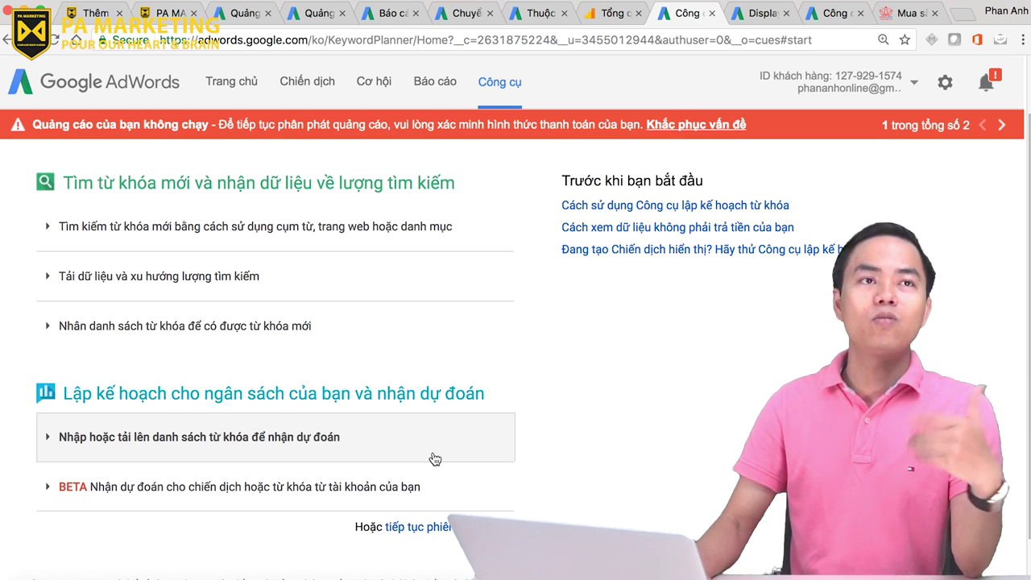
scroll(434, 458, "down", 2)
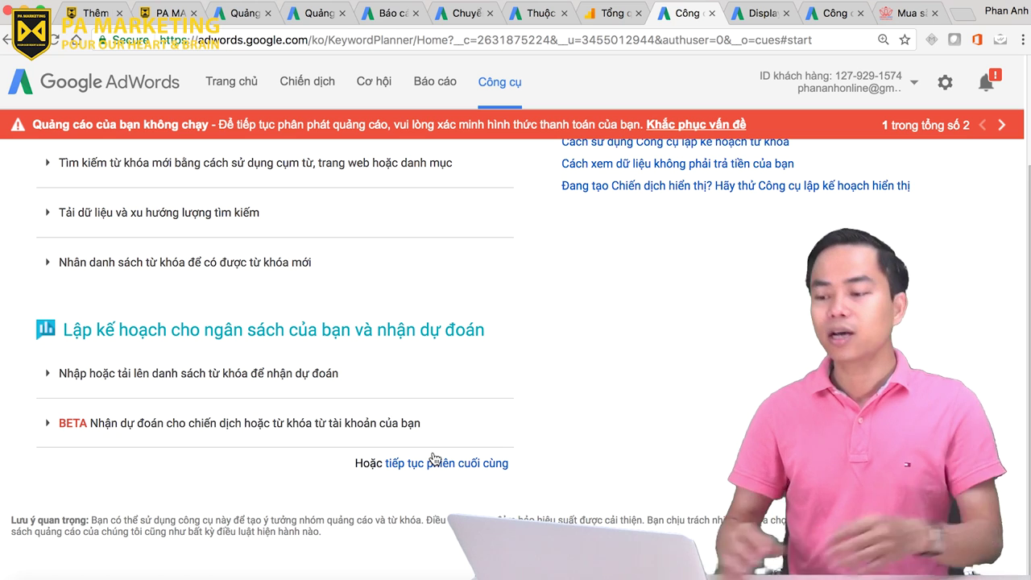
View the display planner's start page and the search options of the ad preview and diagnosis tool.
left_click(769, 15)
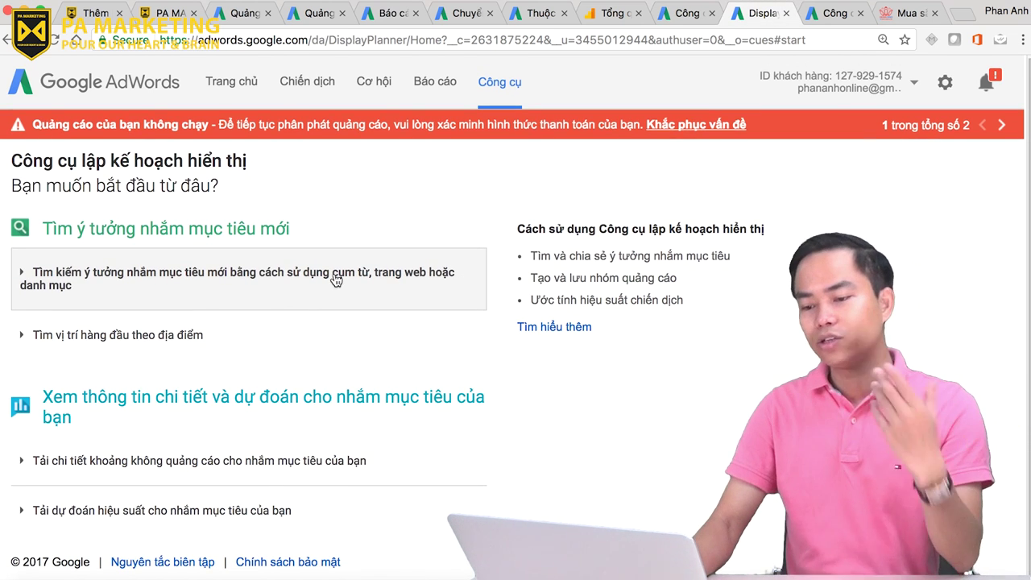
left_click(837, 14)
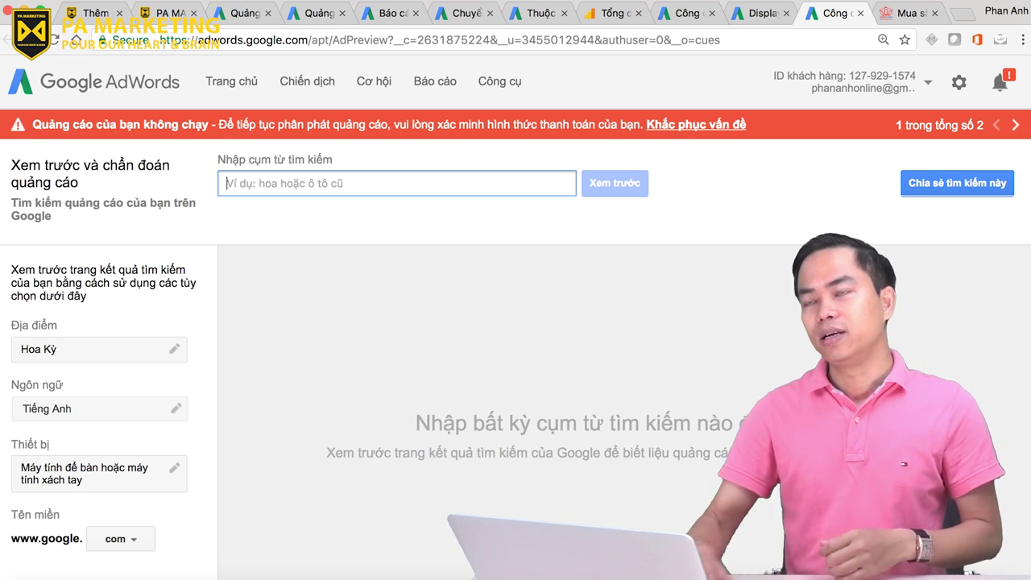
scroll(736, 280, "down", 1)
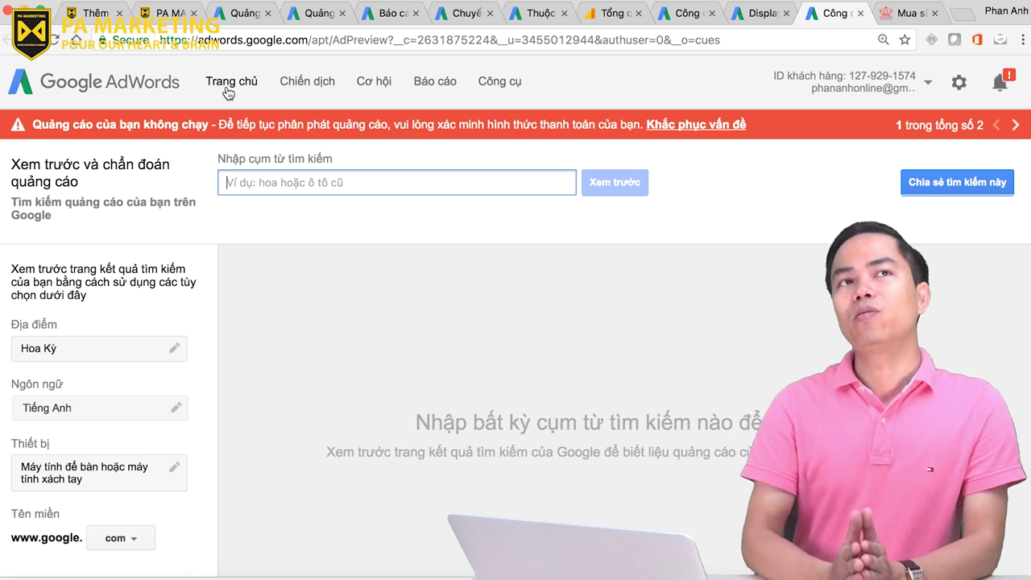
Search Google for "google url builder" in a new browser tab.
left_click(970, 15)
type("goô")
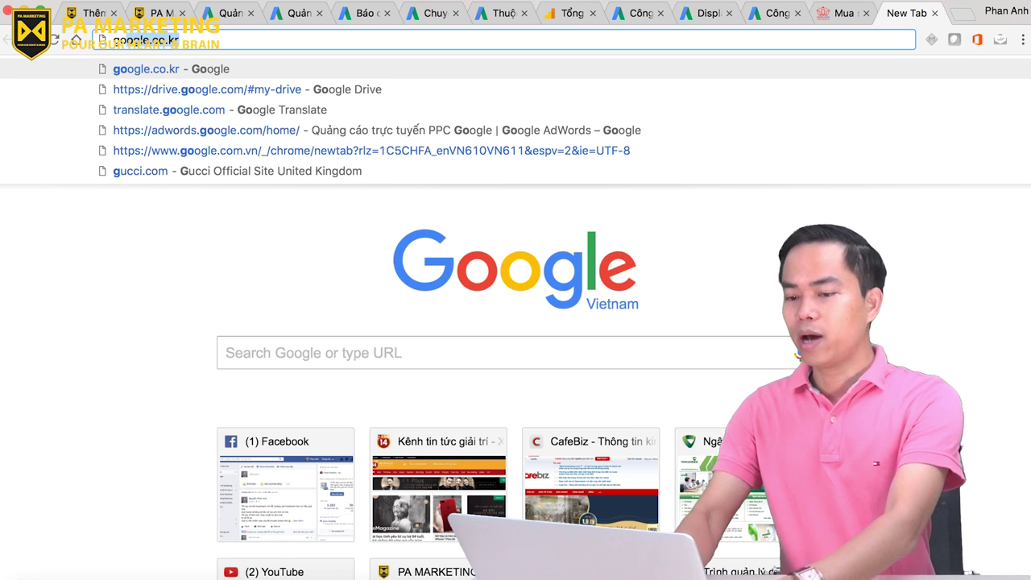
type("gle dich")
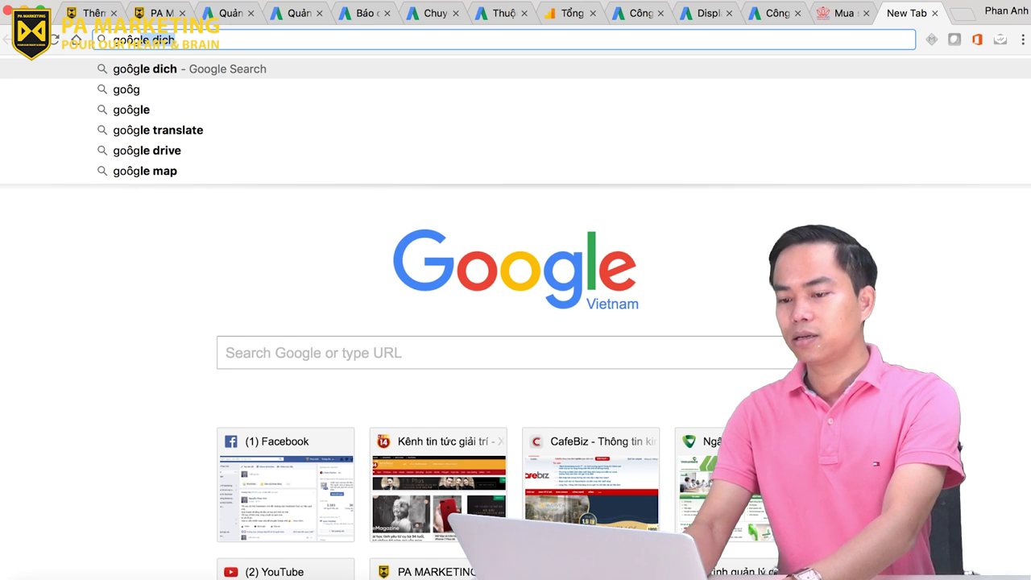
key("BackSpace")
key("BackSpace")
key("BackSpace")
key("BackSpace")
type("u")
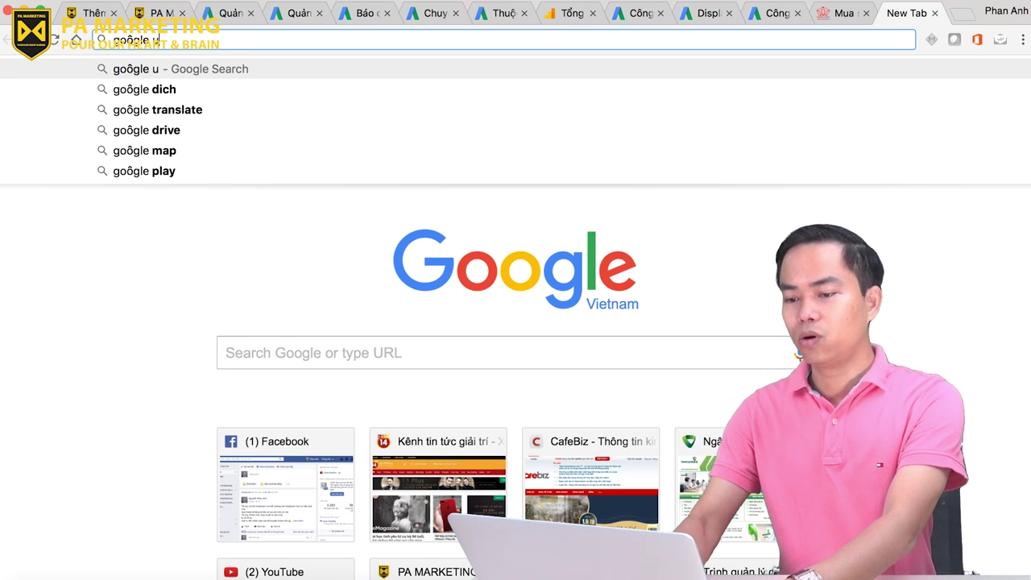
type("rl b")
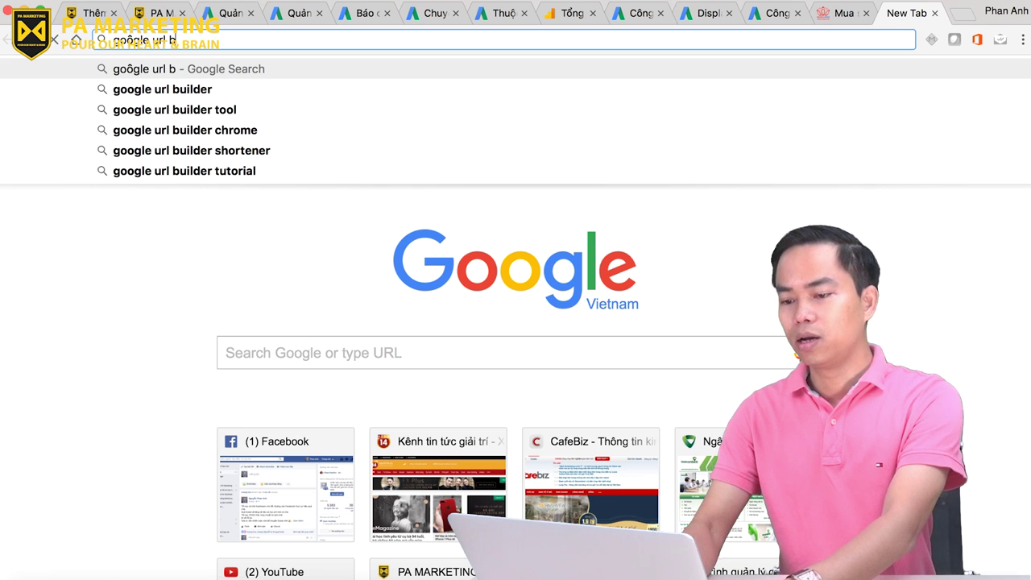
key("Down")
key("Return")
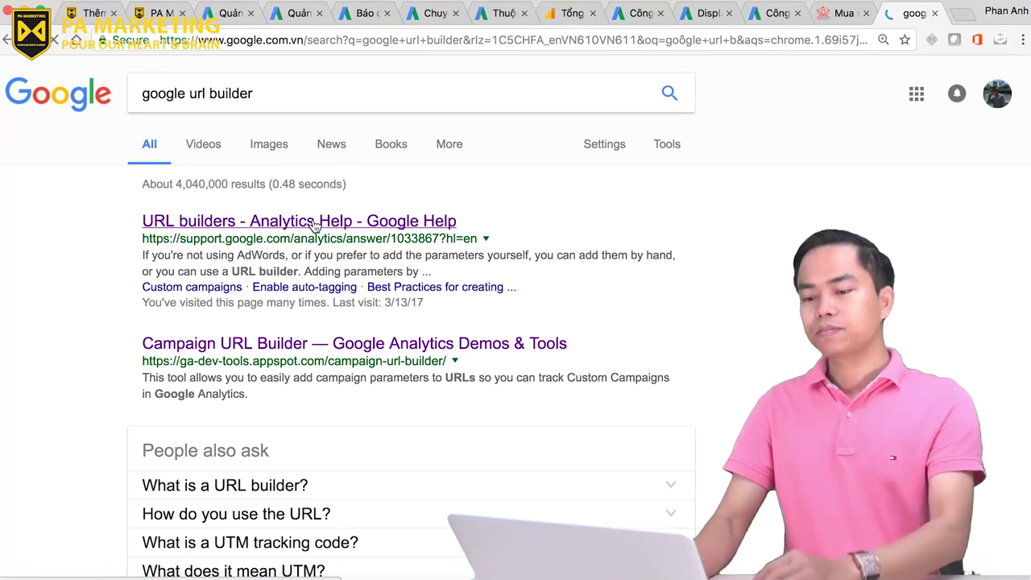
Open the Analytics Help "URL builders", "Campaign URL Builder" and Raven Tools "Google Analytics URL Builder" search results in separate new tabs.
right_click(314, 224)
left_click(360, 230)
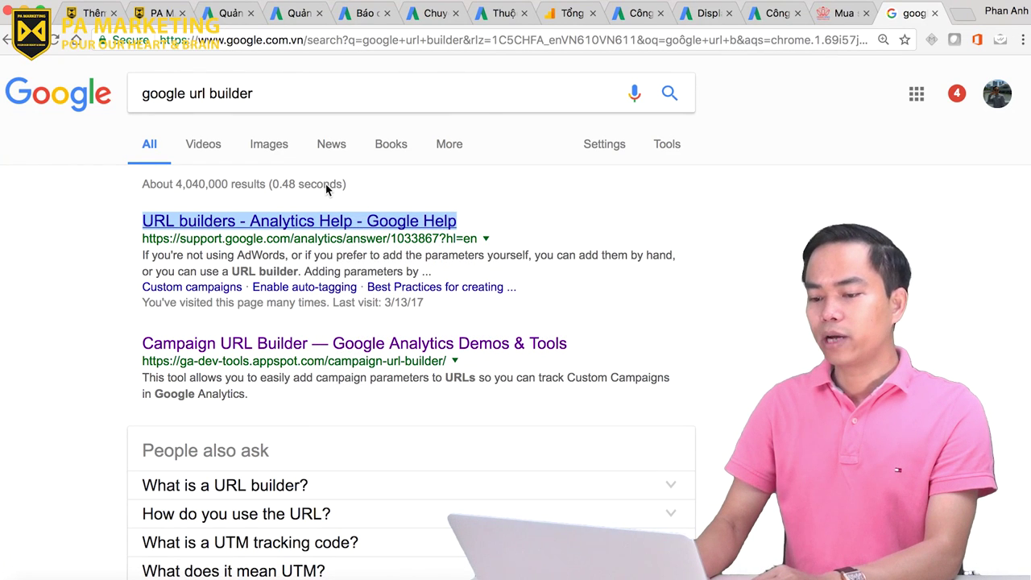
left_click(144, 221)
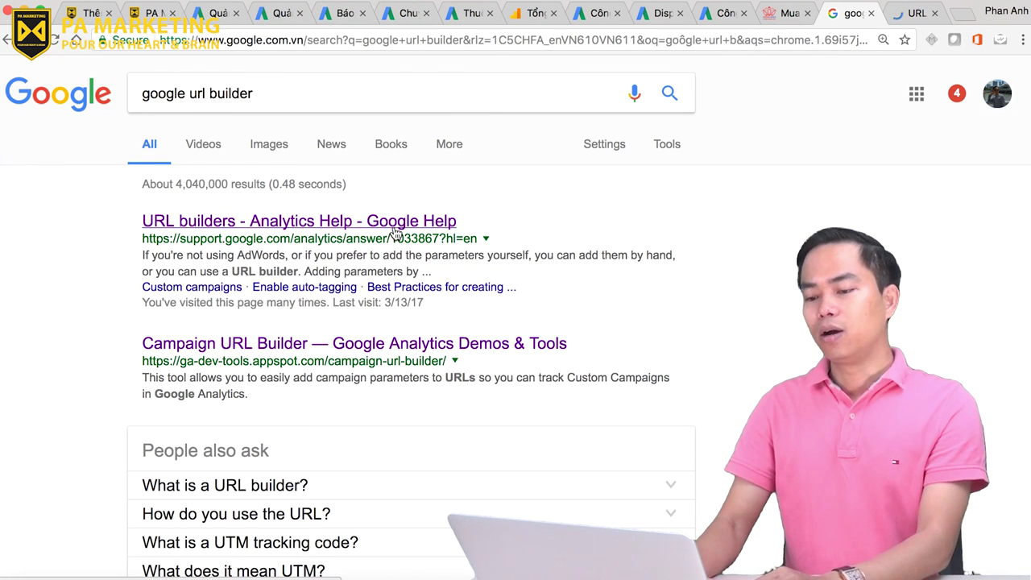
scroll(483, 298, "down", 2)
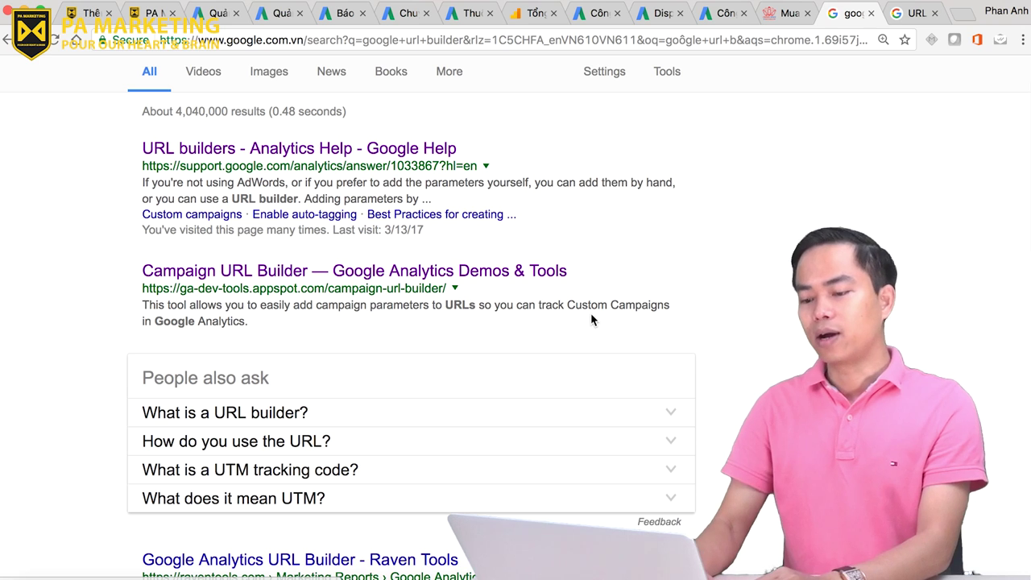
right_click(472, 276)
left_click(518, 284)
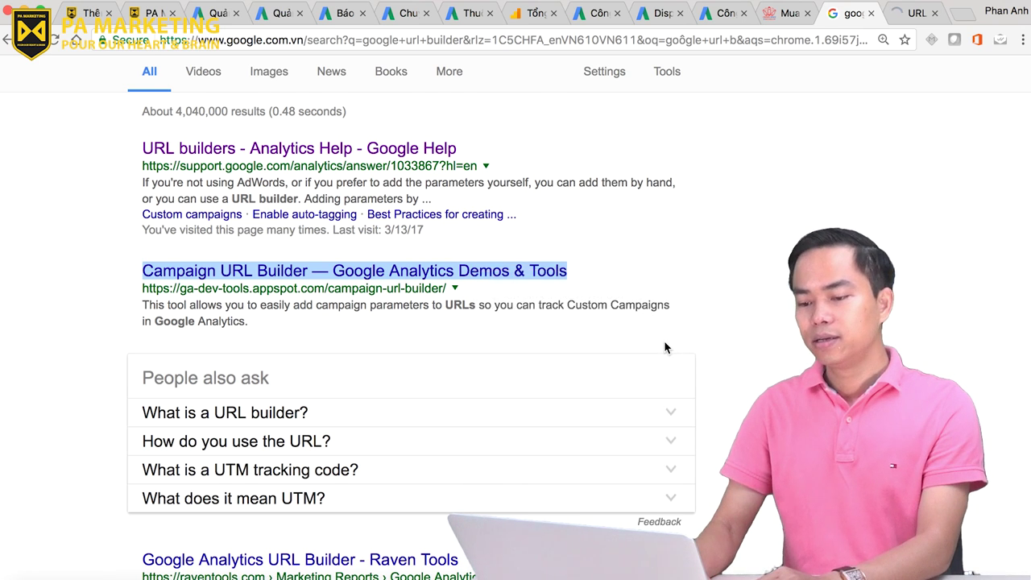
scroll(559, 375, "down", 4)
scroll(363, 371, "down", 2)
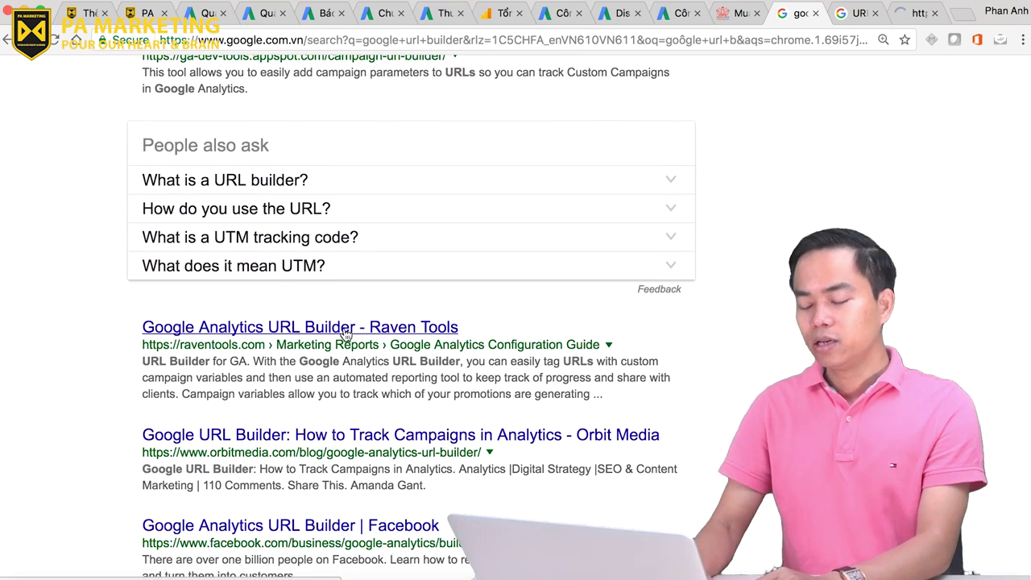
right_click(342, 328)
left_click(393, 330)
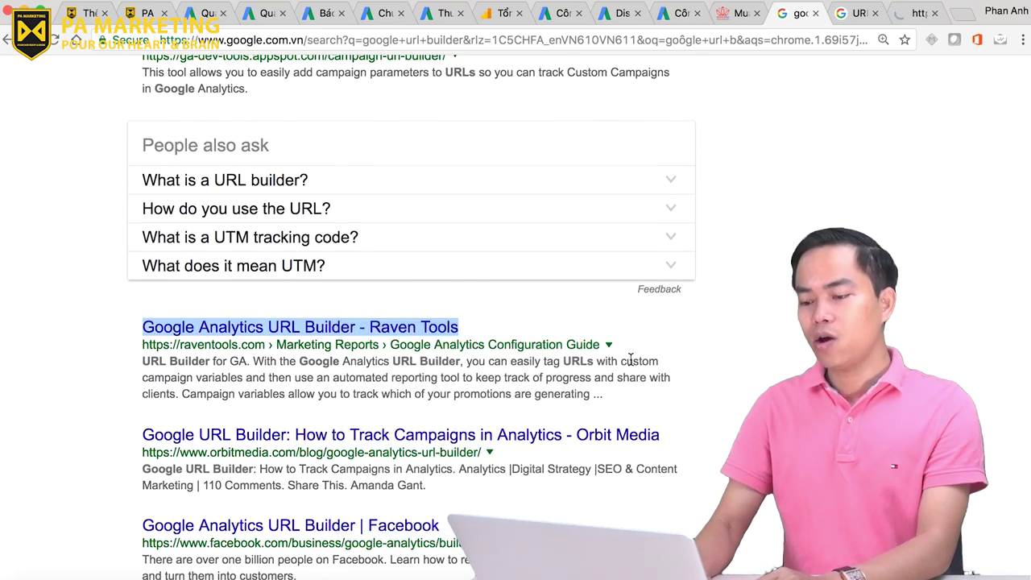
scroll(500, 367, "down", 2)
scroll(632, 355, "up", 10)
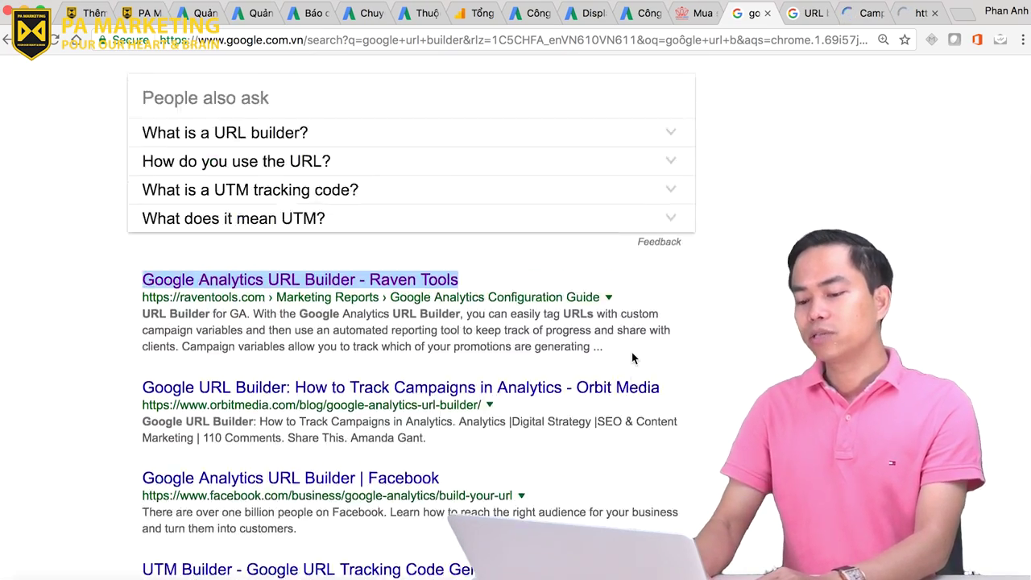
Look through the Analytics Help article on URL builders.
left_click(793, 15)
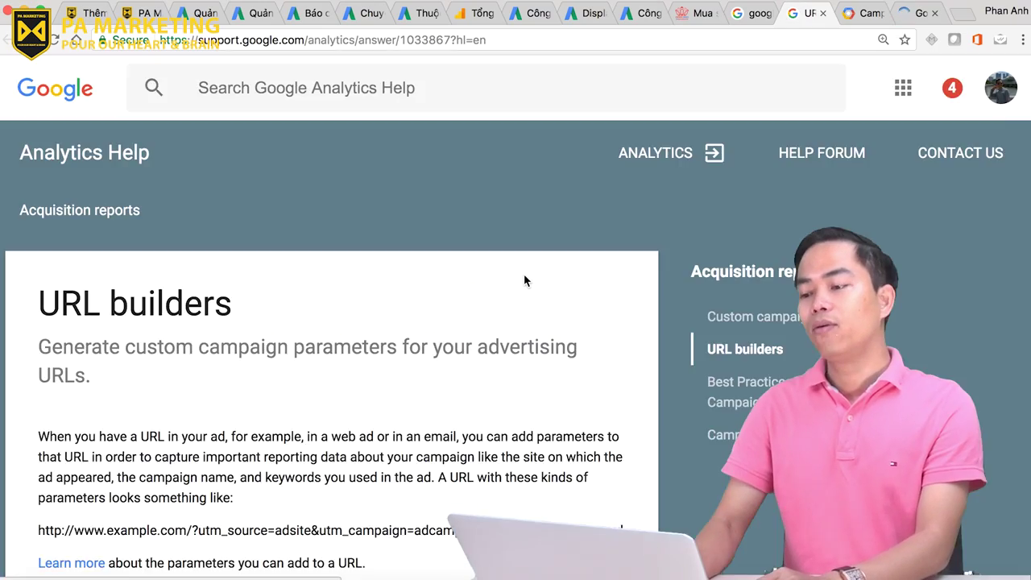
scroll(523, 281, "down", 15)
scroll(524, 281, "up", 20)
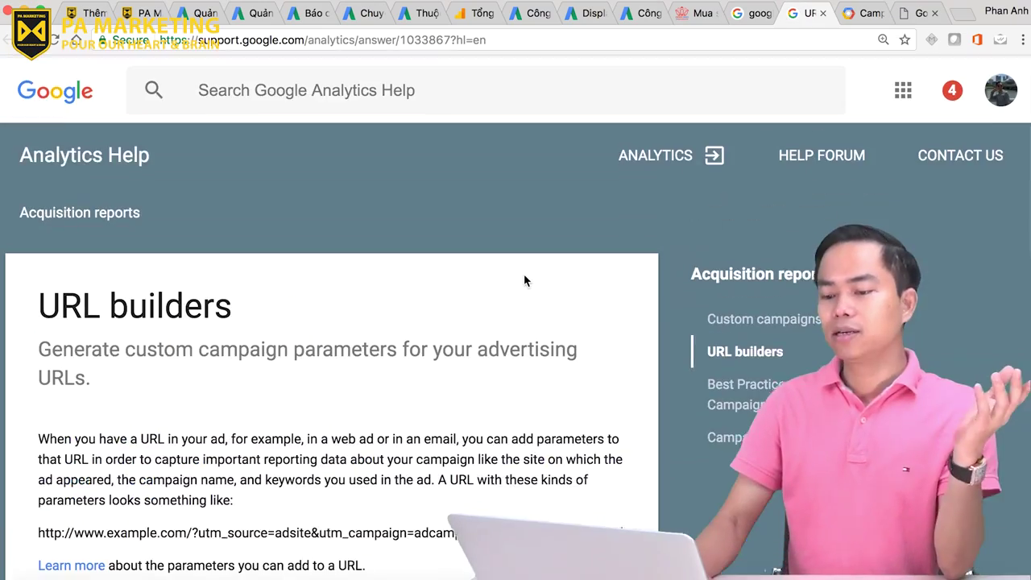
Examine the Campaign URL Builder page and its form for the website URL and campaign information.
left_click(860, 15)
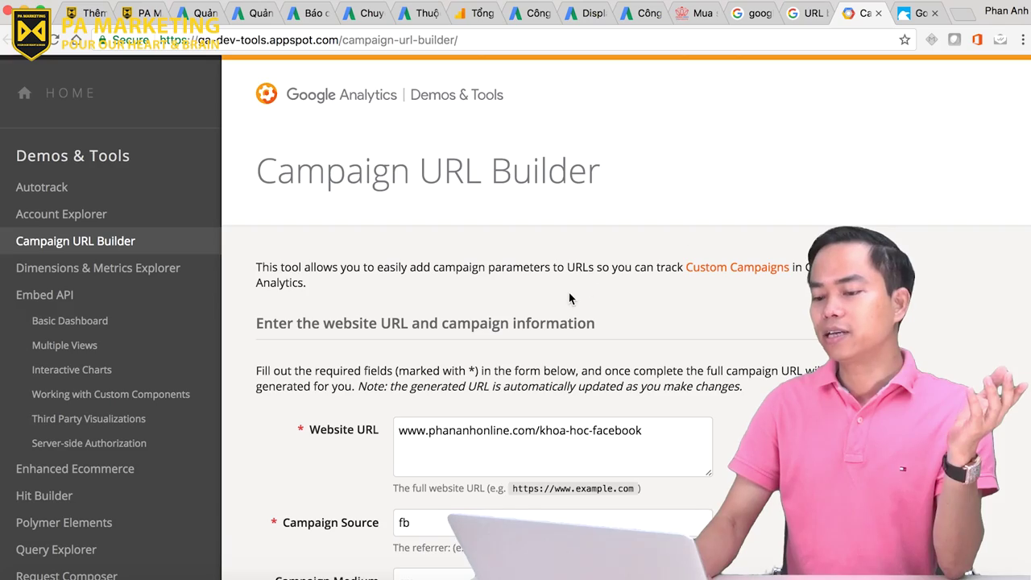
scroll(567, 293, "down", 2)
scroll(567, 293, "down", 10)
scroll(566, 293, "up", 12)
scroll(567, 297, "down", 1)
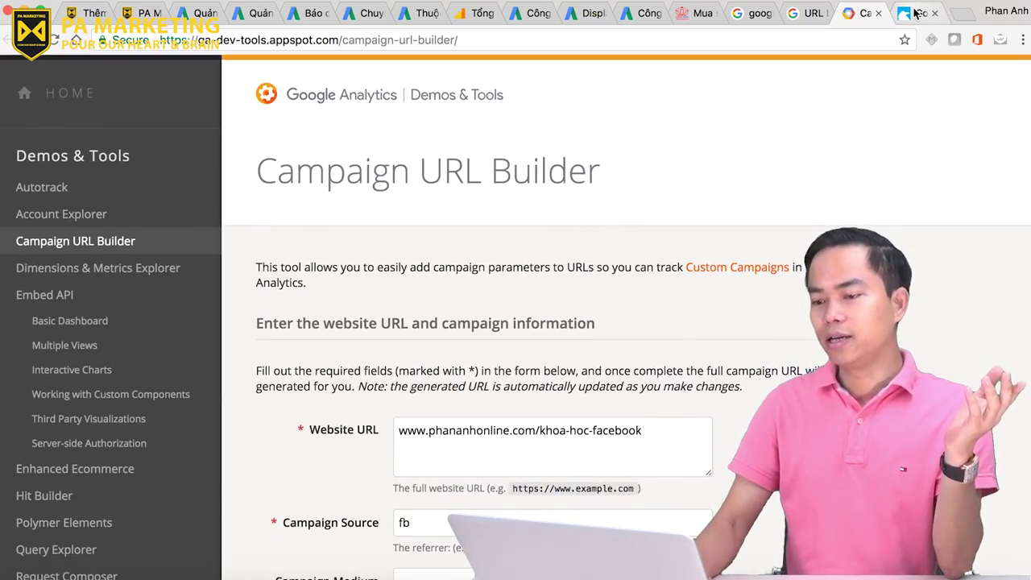
Examine the Raven Tools URL builder page and its form for creating a custom campaign URL.
left_click(918, 13)
scroll(541, 213, "down", 5)
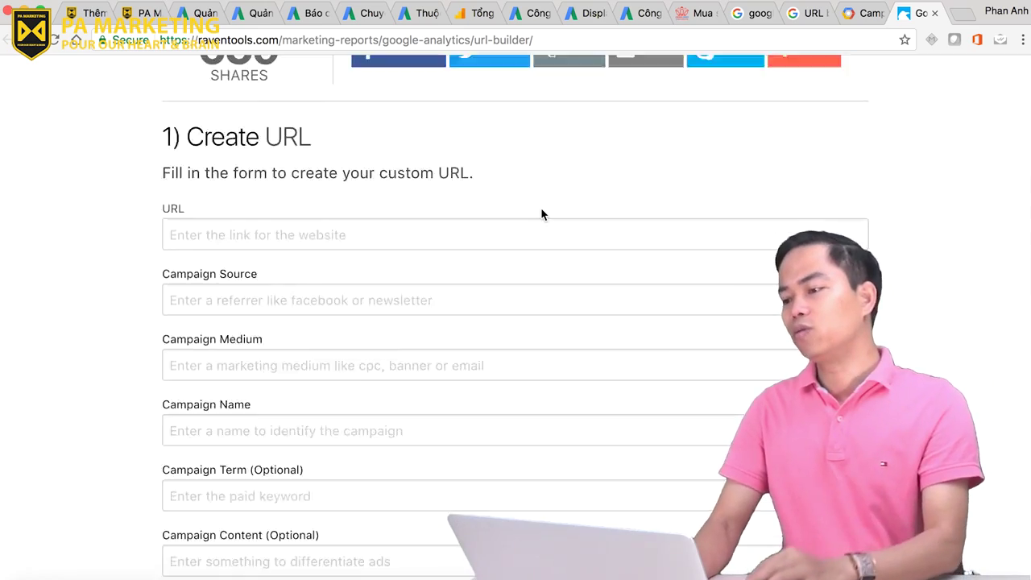
scroll(541, 213, "up", 5)
scroll(662, 352, "down", 1)
scroll(662, 351, "down", 10)
scroll(880, 151, "up", 9)
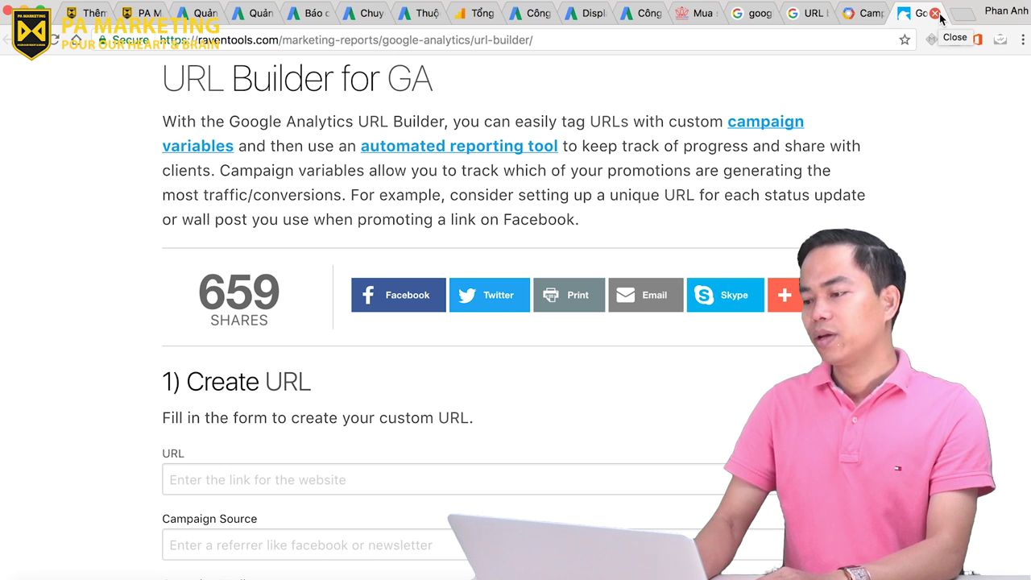
Search Google for "website analysis google" in a new browser tab and look through the results.
left_click(967, 14)
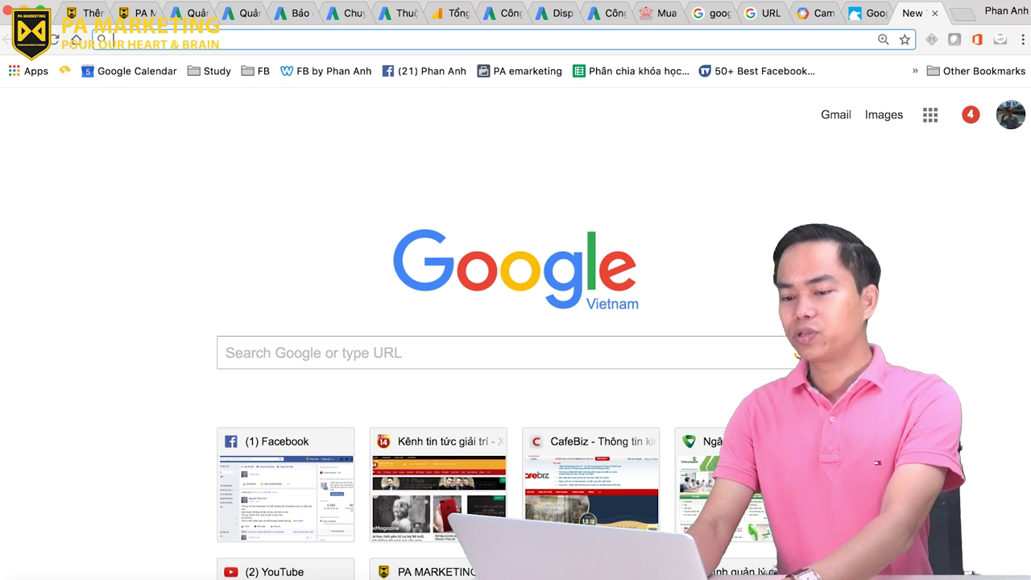
type("website")
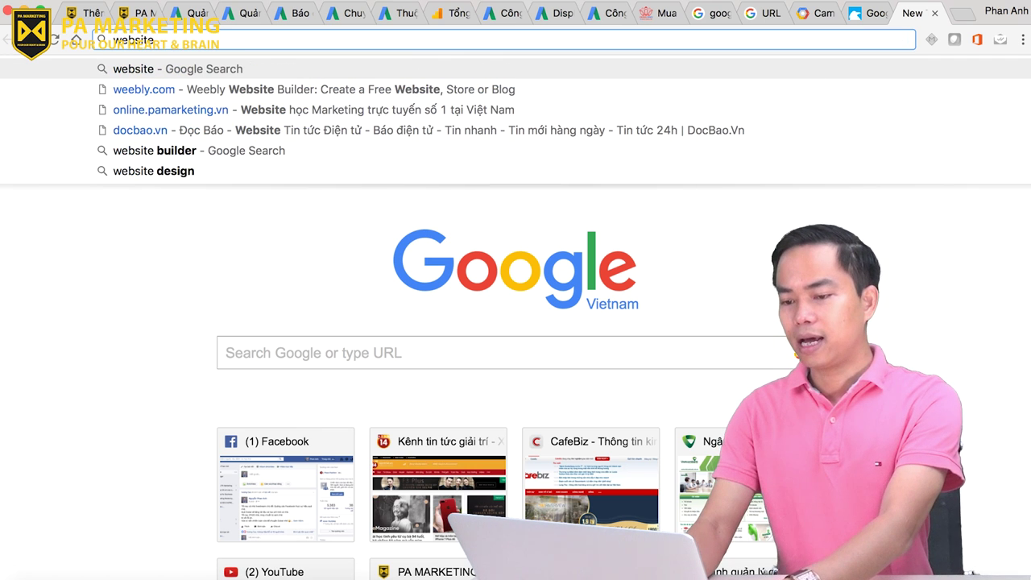
type(" analysis go")
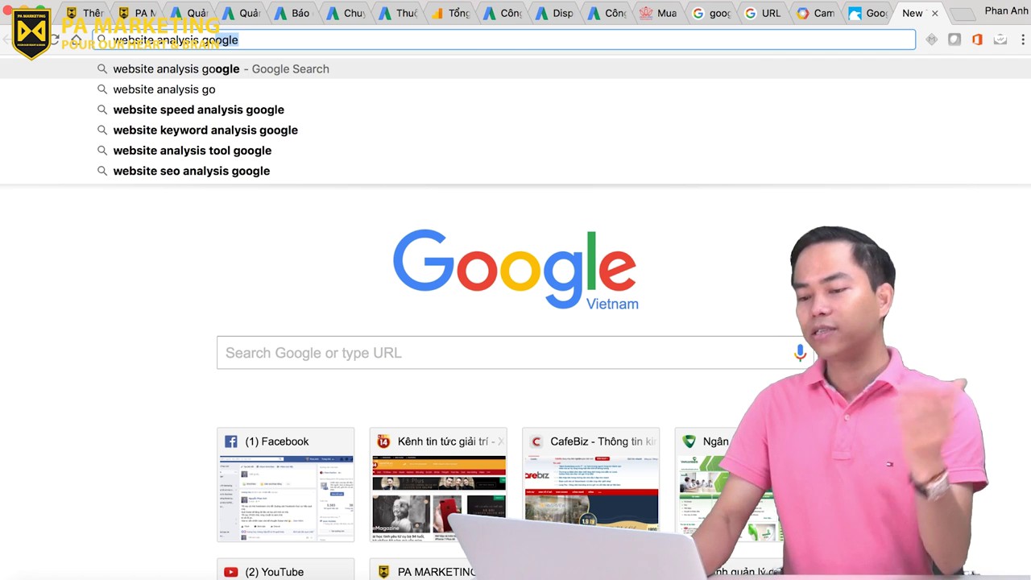
key("Return")
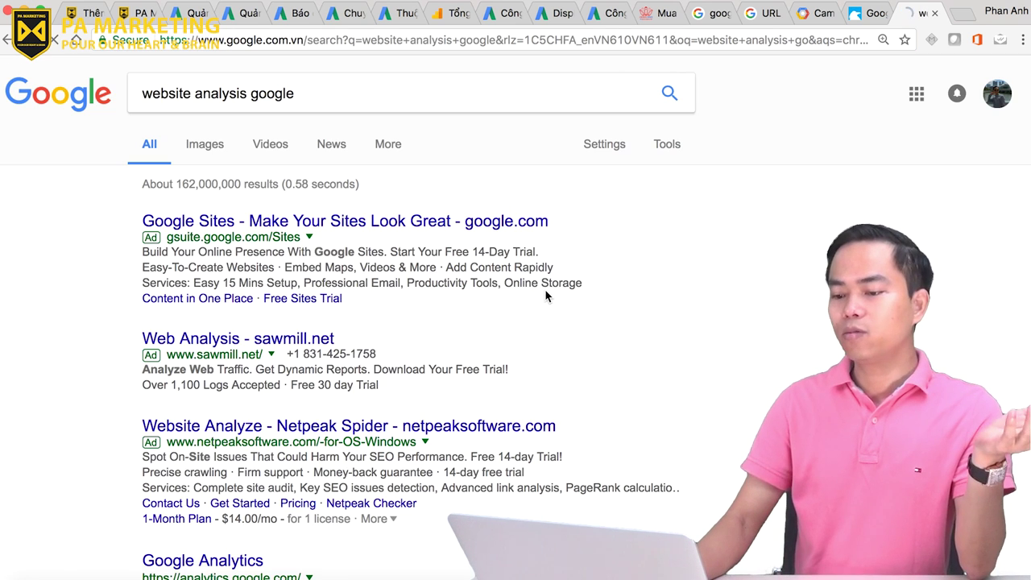
scroll(439, 294, "down", 1)
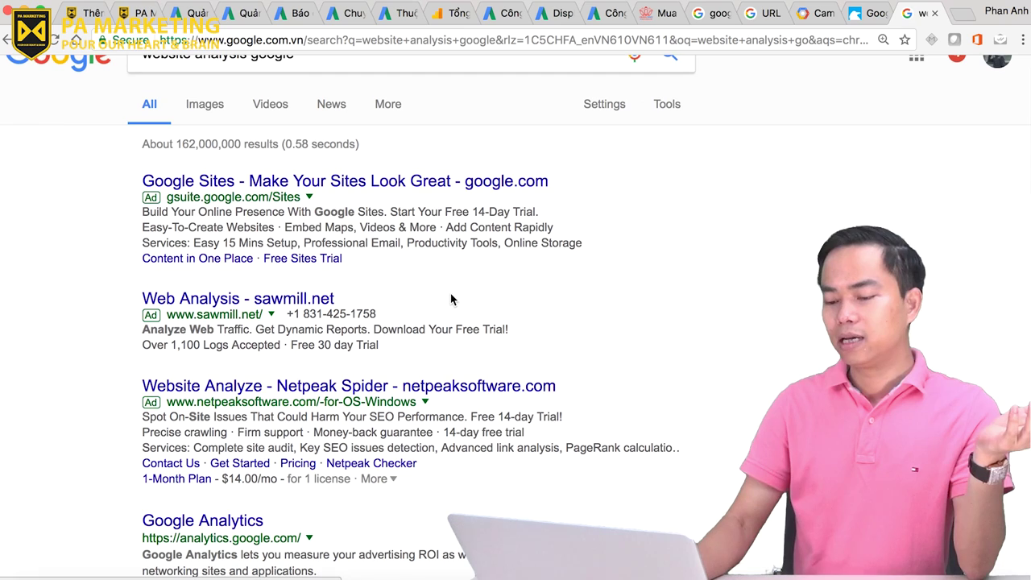
scroll(437, 300, "down", 4)
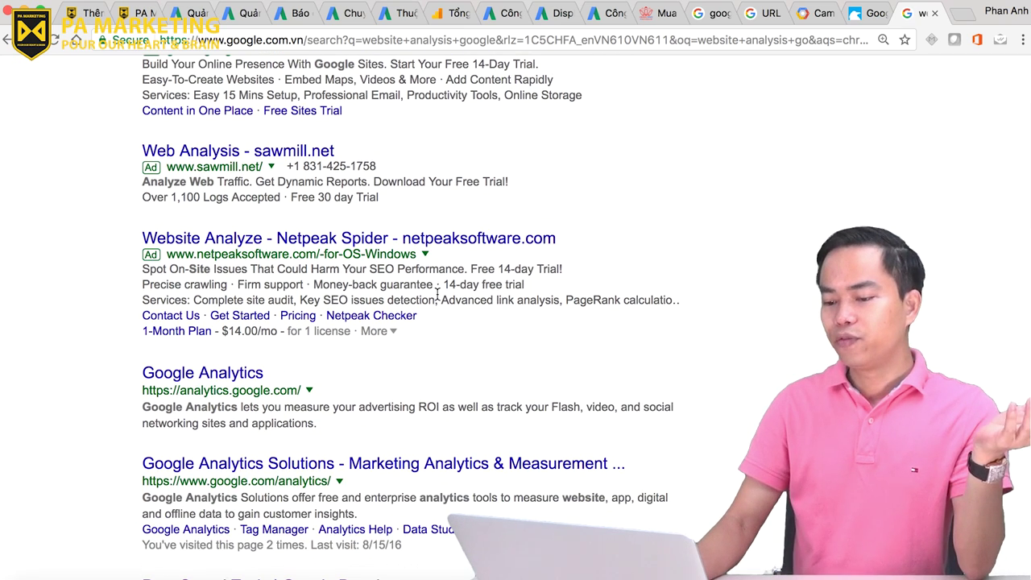